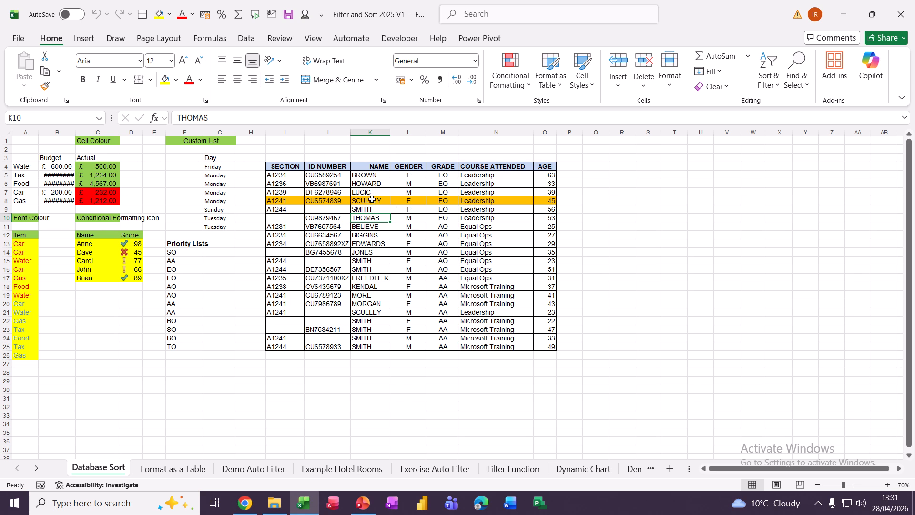
Sort the course attendance table by GENDER from A to Z, followed by Z to A.
click(404, 191)
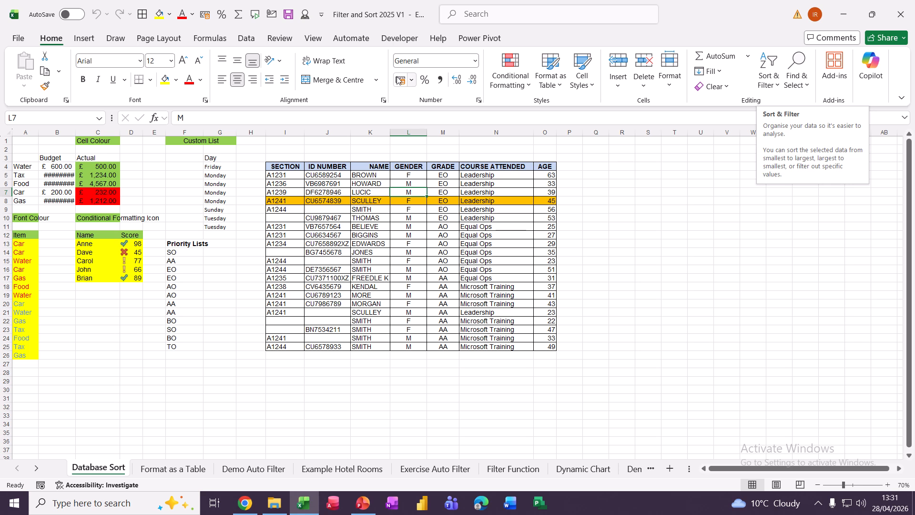
click(246, 38)
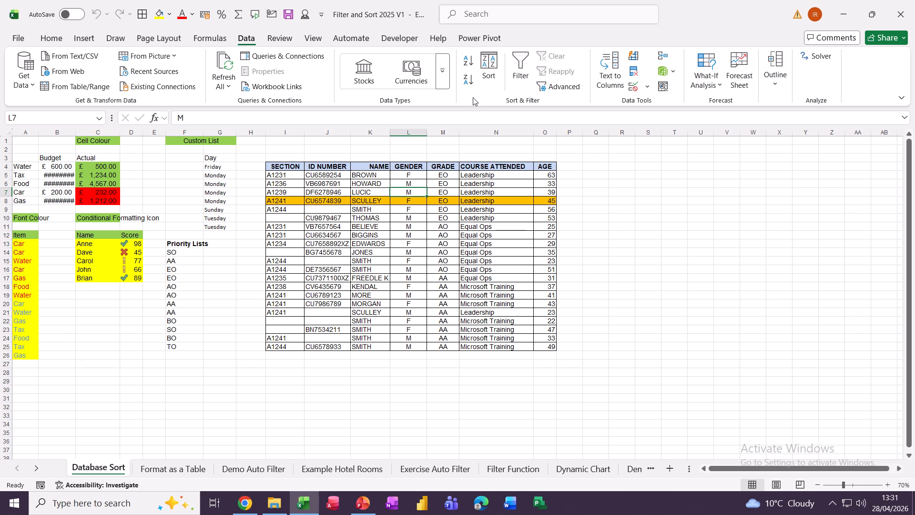
click(469, 60)
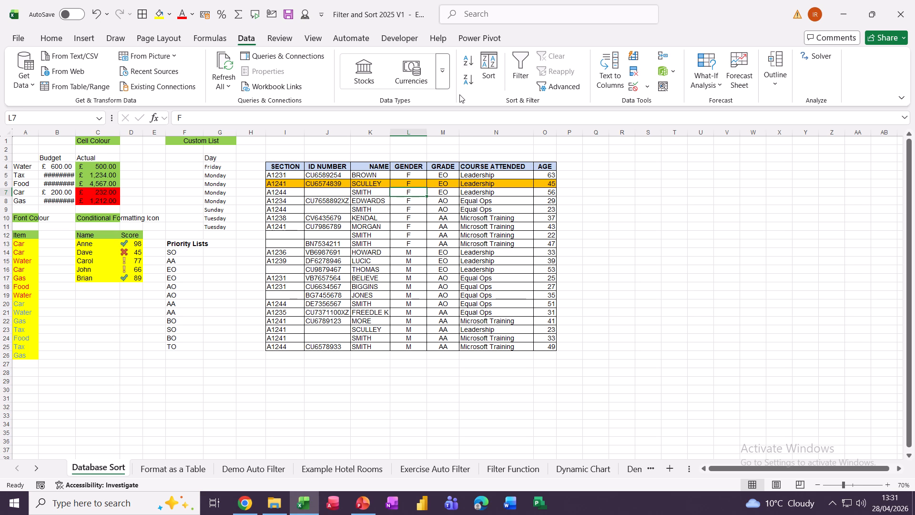
click(469, 80)
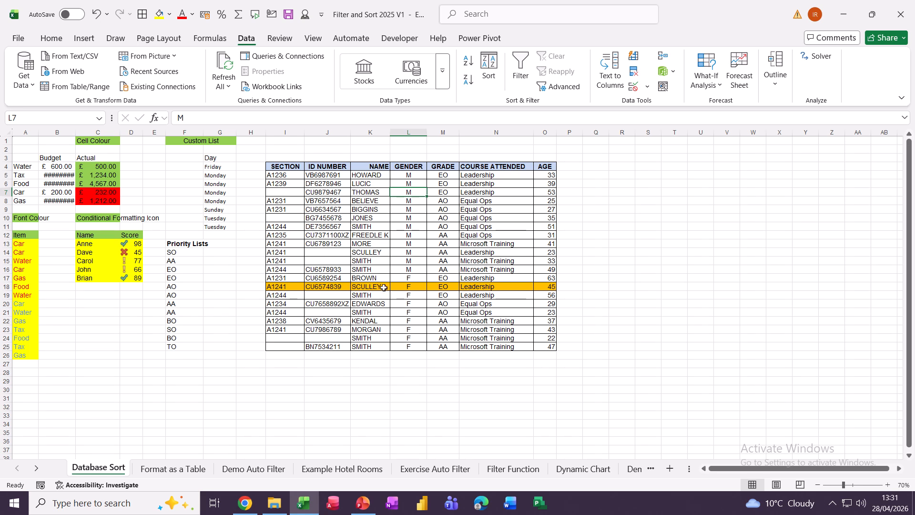
Sort the table by GRADE in ascending order, followed by descending order.
click(444, 209)
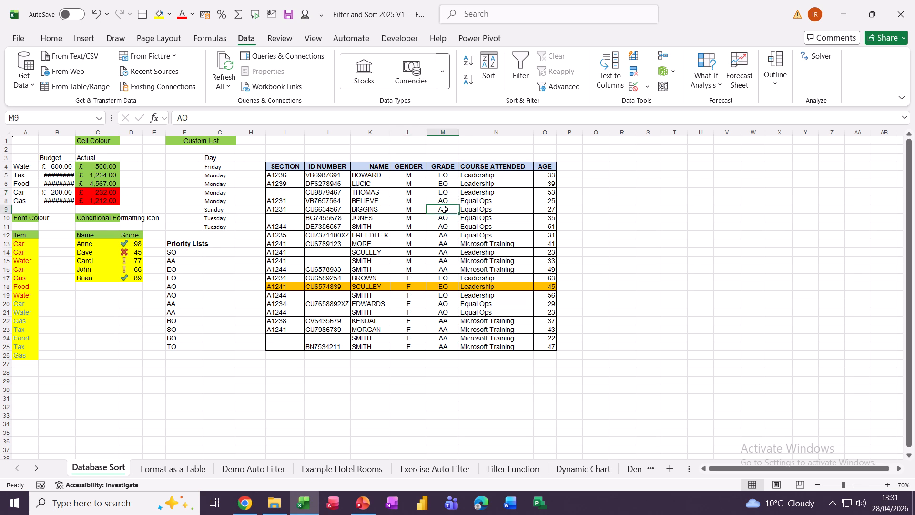
click(469, 64)
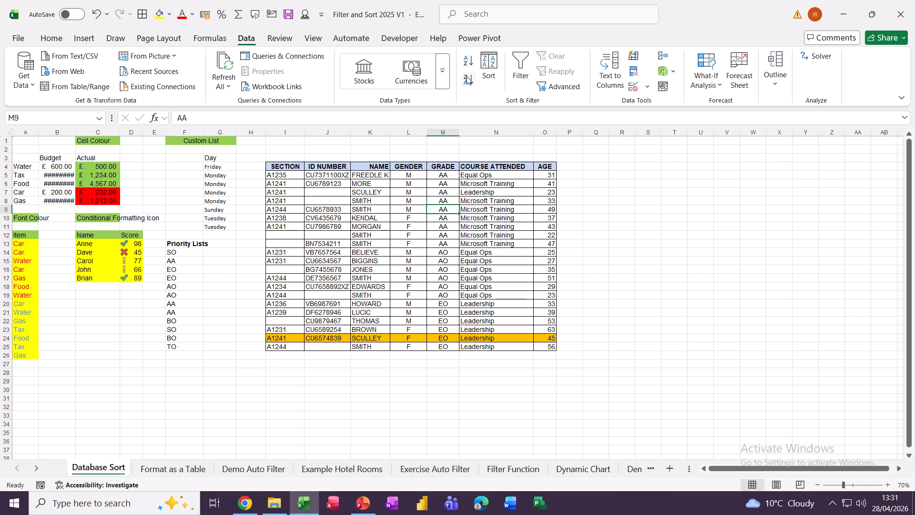
click(468, 81)
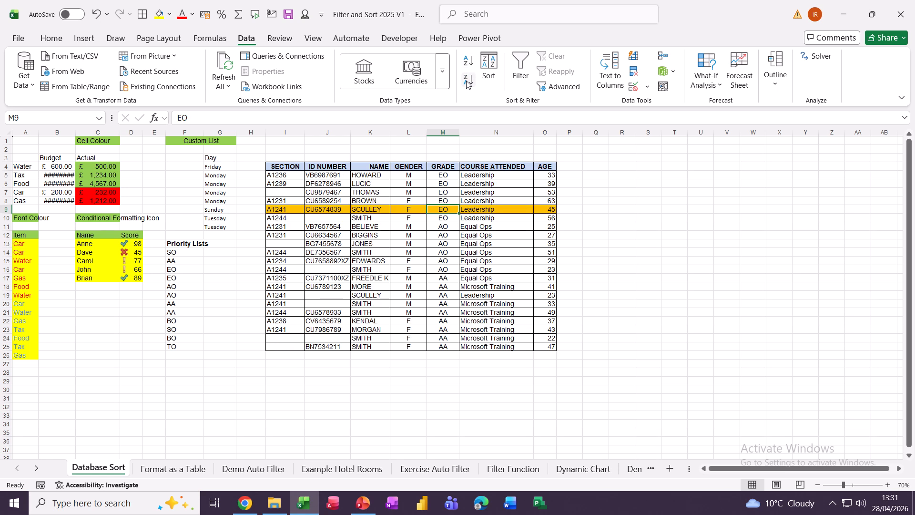
Sort the table by COURSE ATTENDED from A to Z, followed by Z to A.
key(Right)
key(Up)
key(Up)
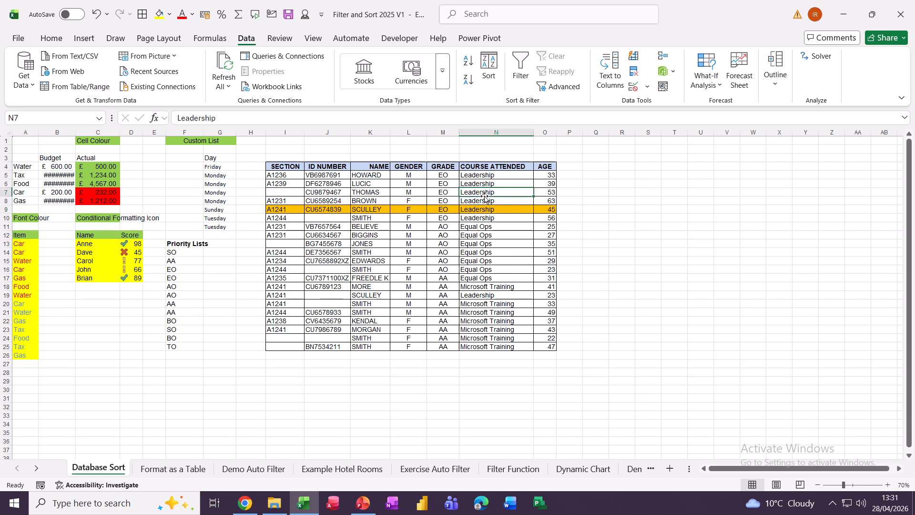
click(469, 61)
click(469, 82)
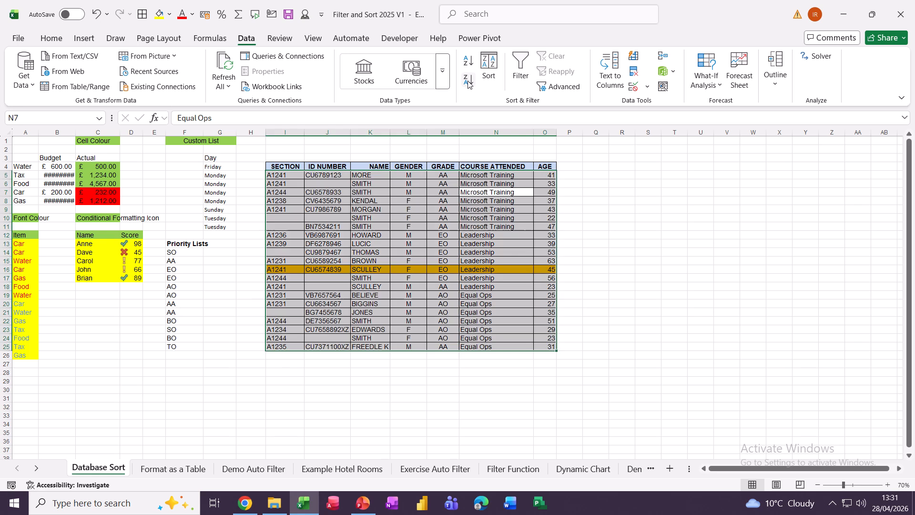
click(493, 215)
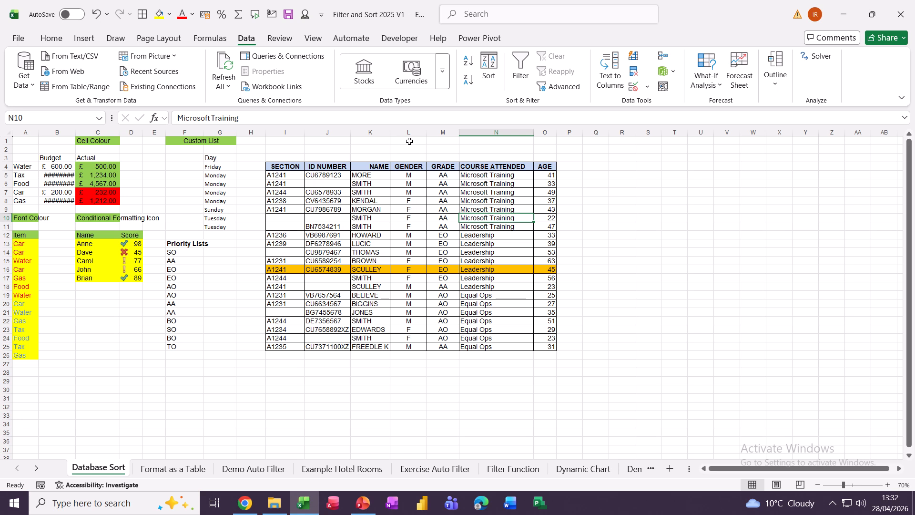
Sort the selected GENDER range L4:L25 from A to Z, expanding the selection to include the adjacent columns.
drag(402, 166, 408, 347)
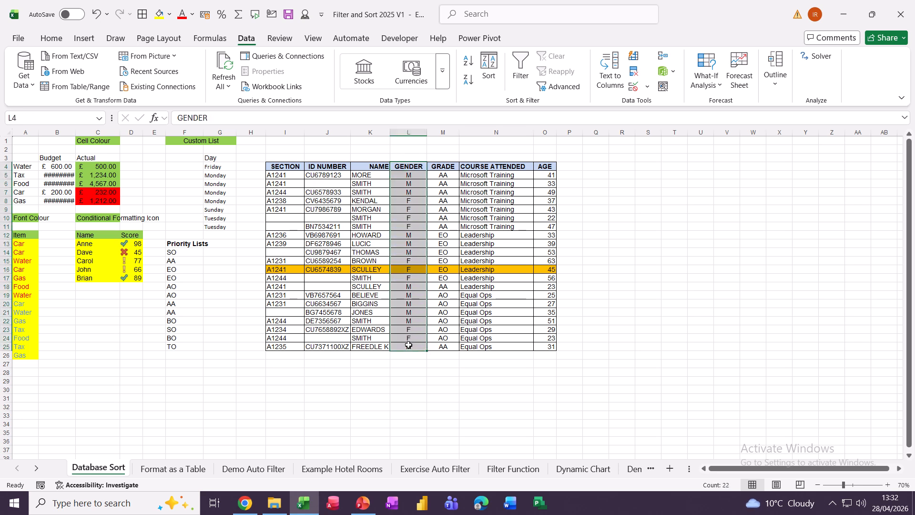
click(468, 67)
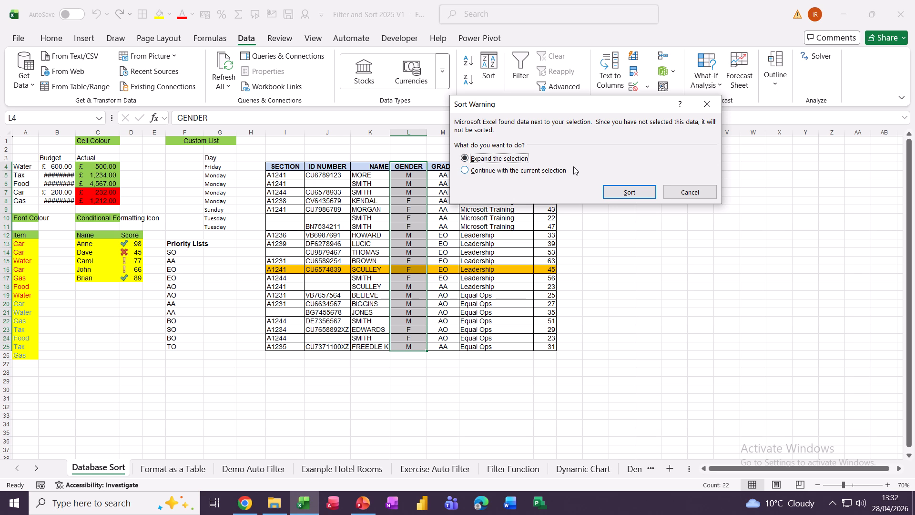
click(629, 192)
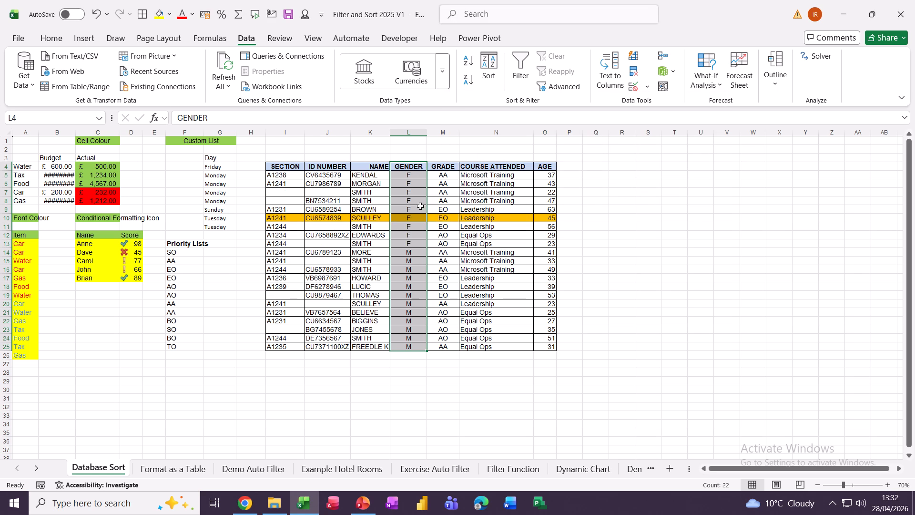
click(418, 201)
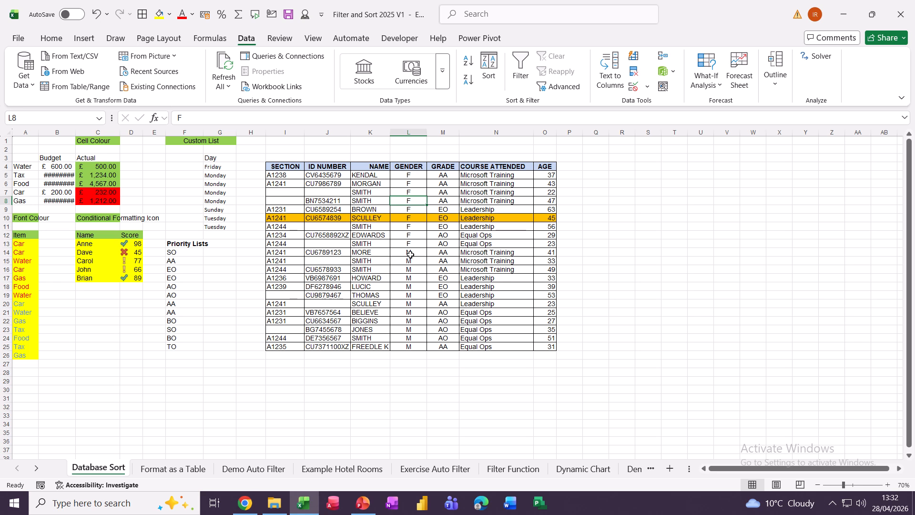
Try to sort the whole of column M from A to Z, and undo that sort.
click(440, 132)
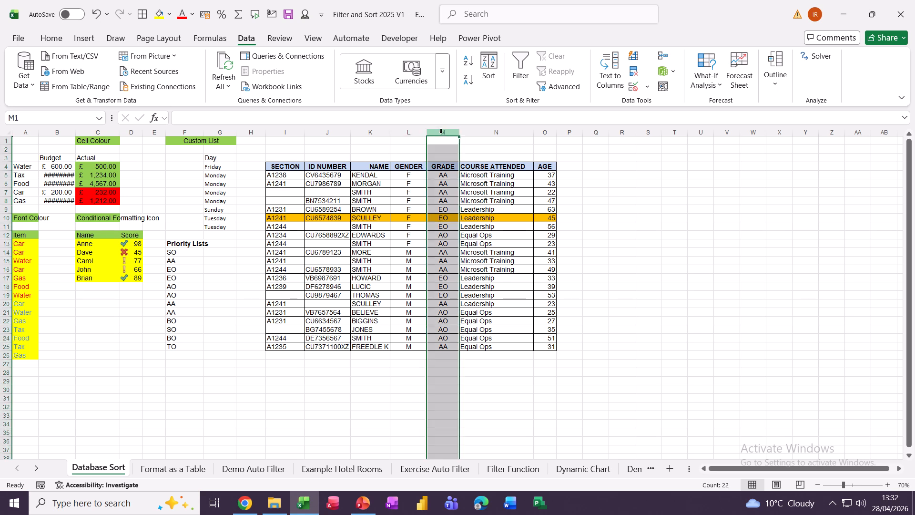
click(467, 62)
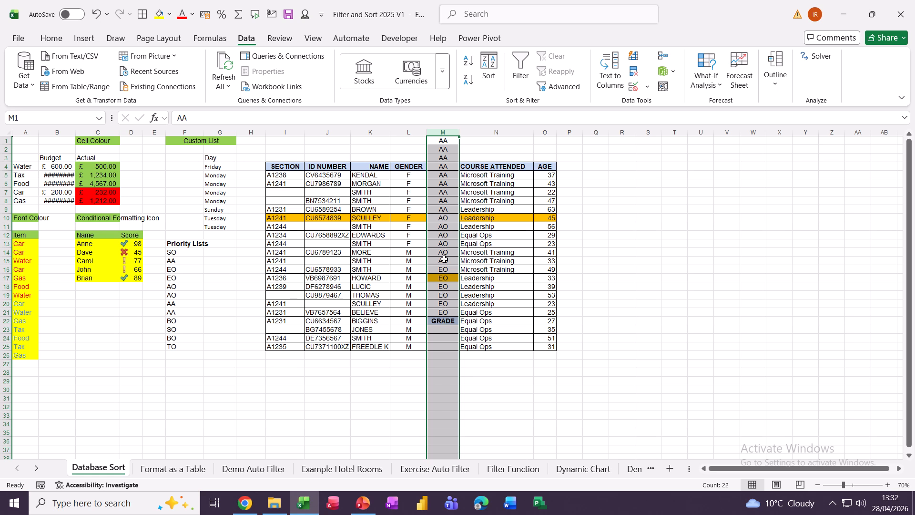
key(ctrl+z)
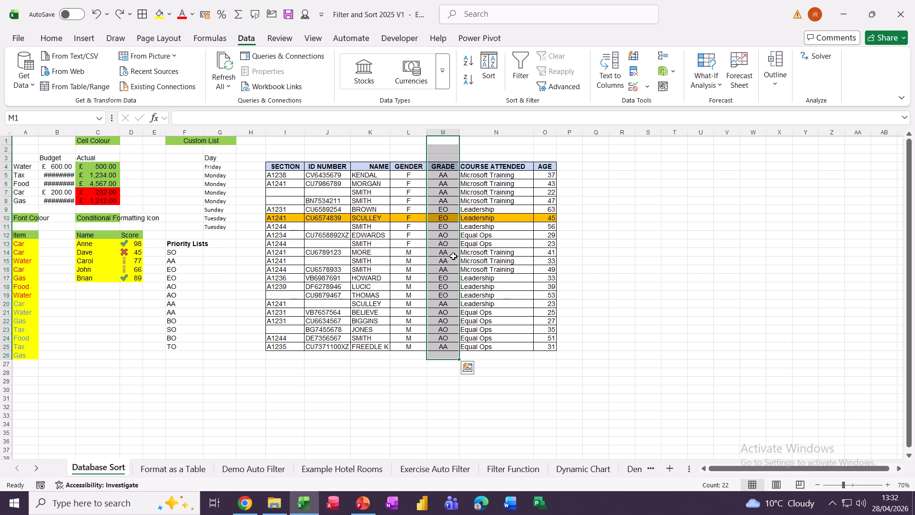
Start a custom sort of the table with NAME as the first level, on Cell Values in A to Z order.
click(452, 254)
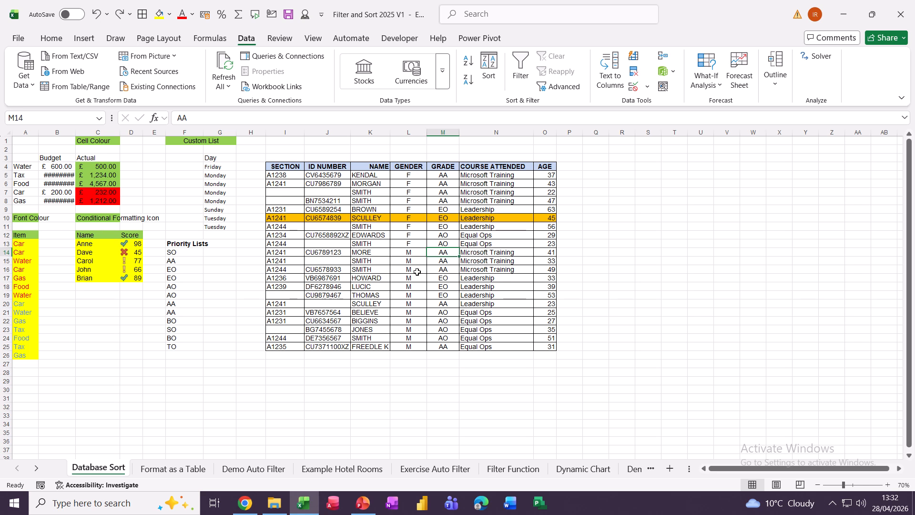
click(491, 67)
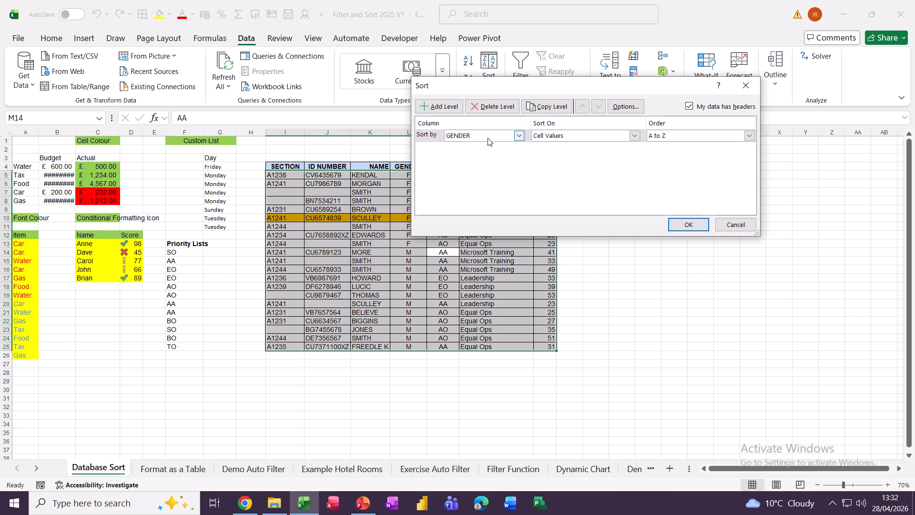
click(519, 137)
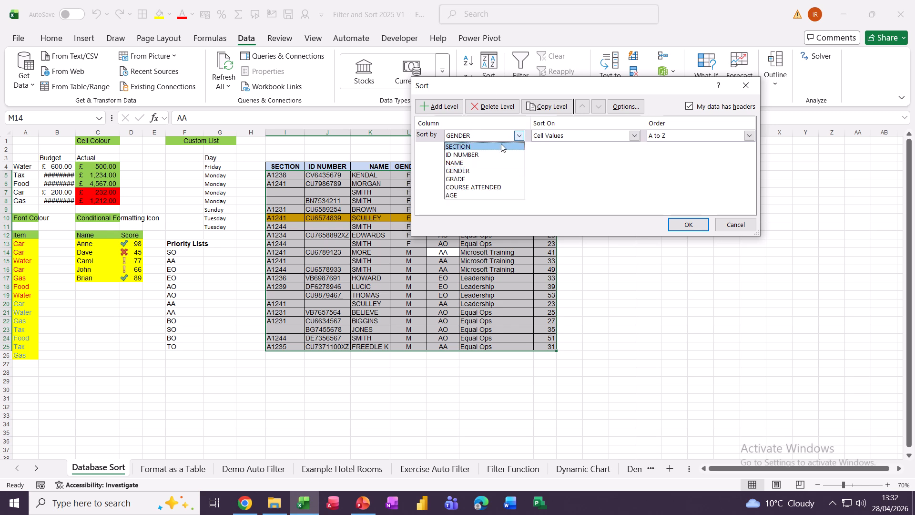
click(485, 162)
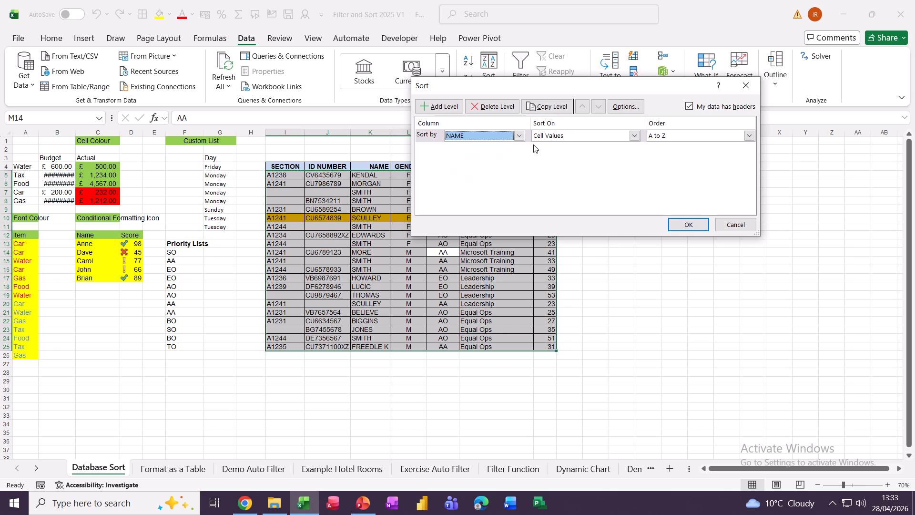
click(630, 137)
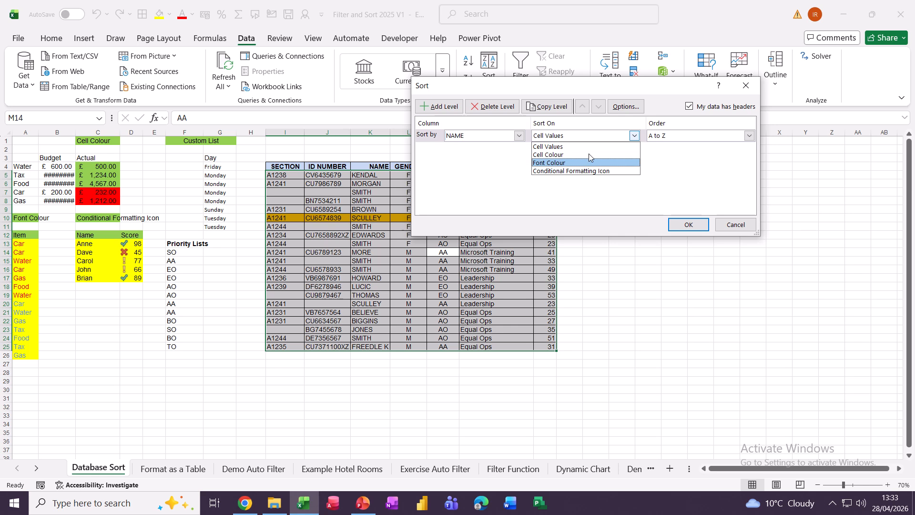
click(675, 138)
click(675, 137)
click(675, 137)
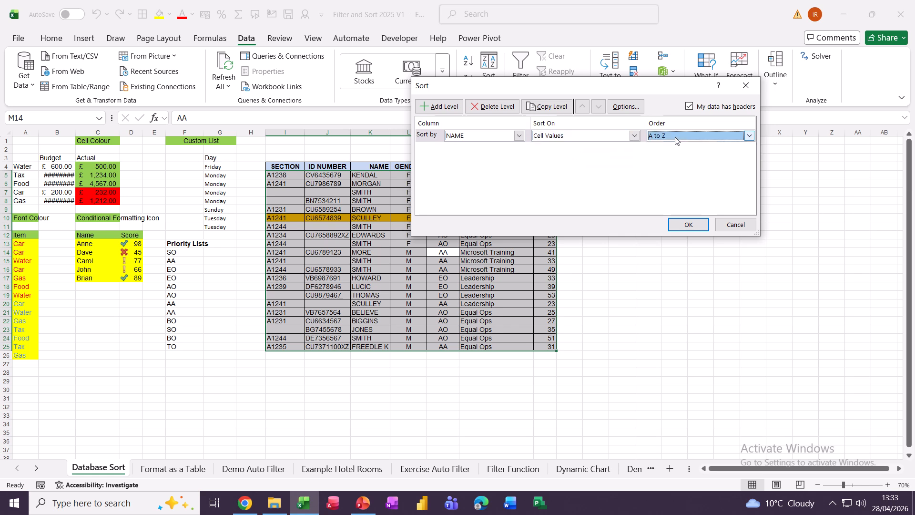
Add GENDER and GRADE as the second and third sort levels, both on Cell Values from A to Z.
click(435, 107)
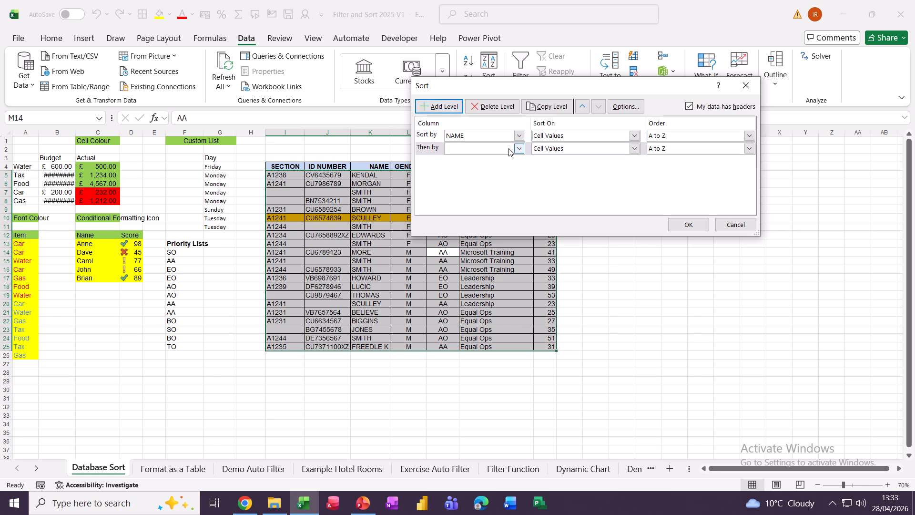
click(518, 148)
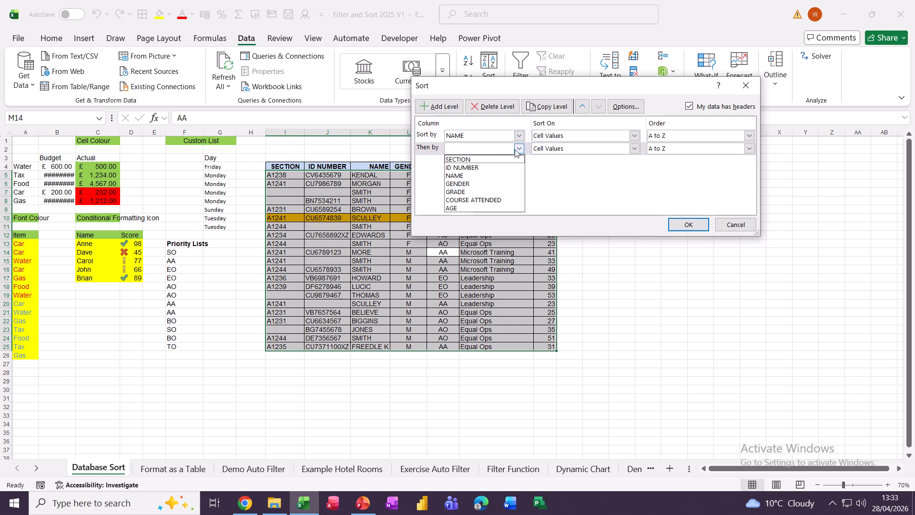
click(483, 185)
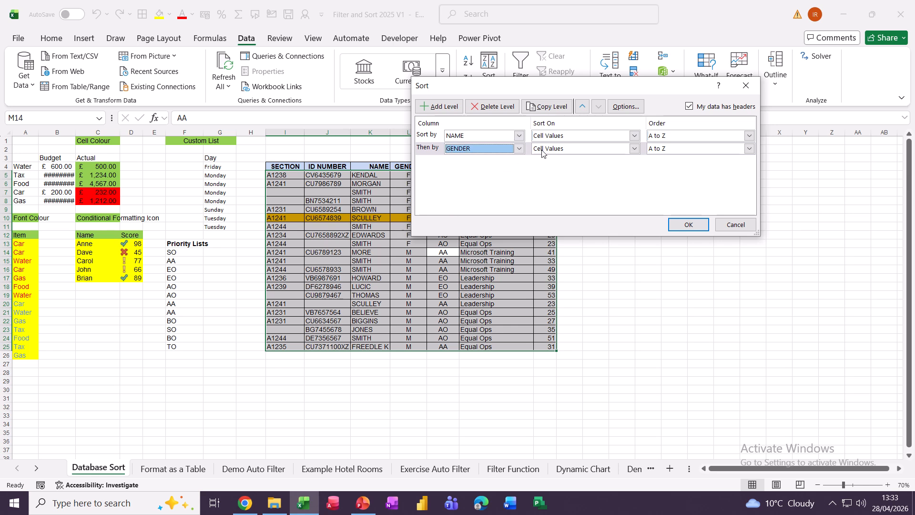
click(436, 109)
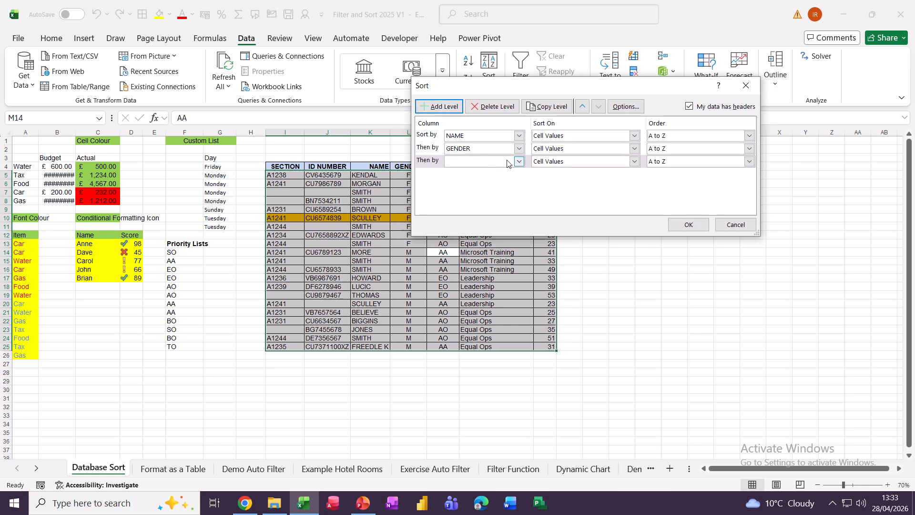
click(518, 162)
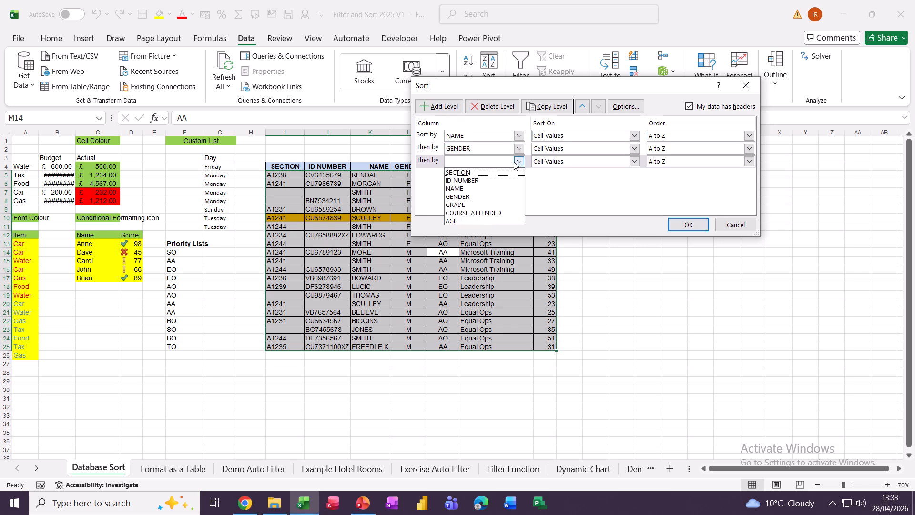
click(466, 205)
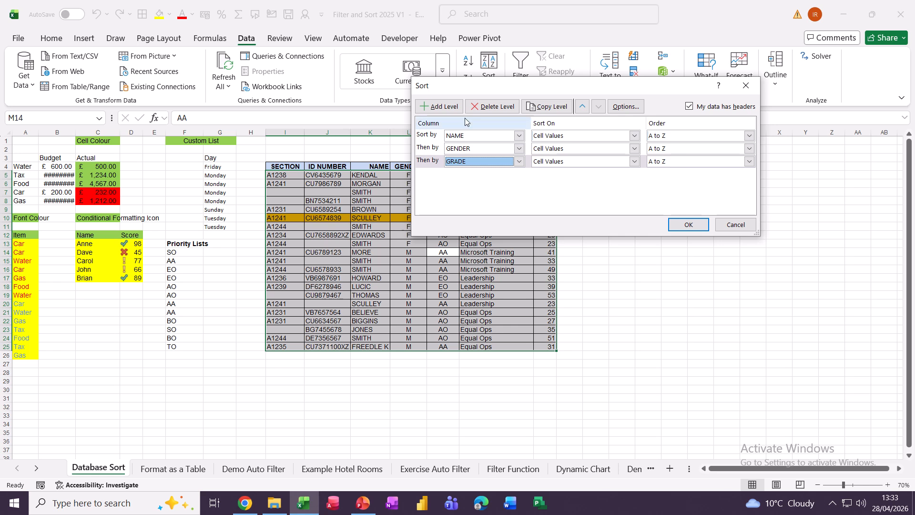
Add COURSE ATTENDED from A to Z and AGE from Smallest to Largest as the fourth and fifth sort levels.
click(437, 107)
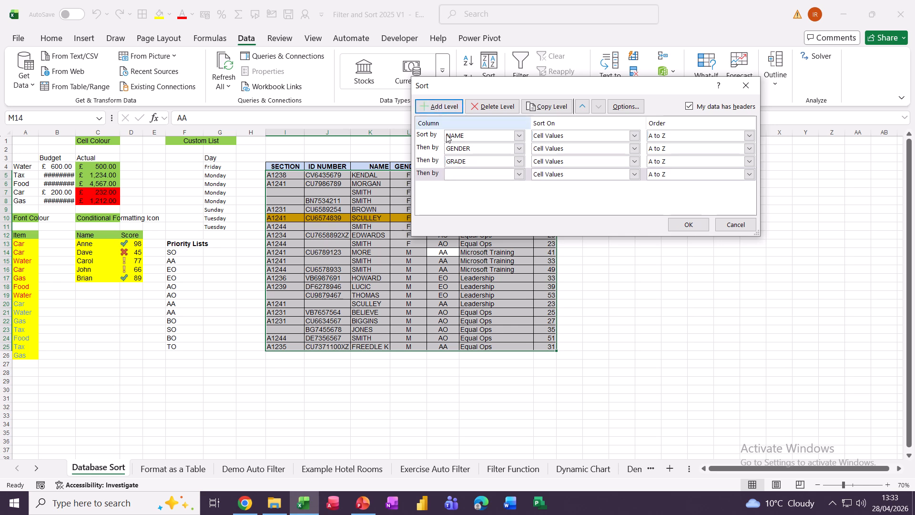
click(518, 174)
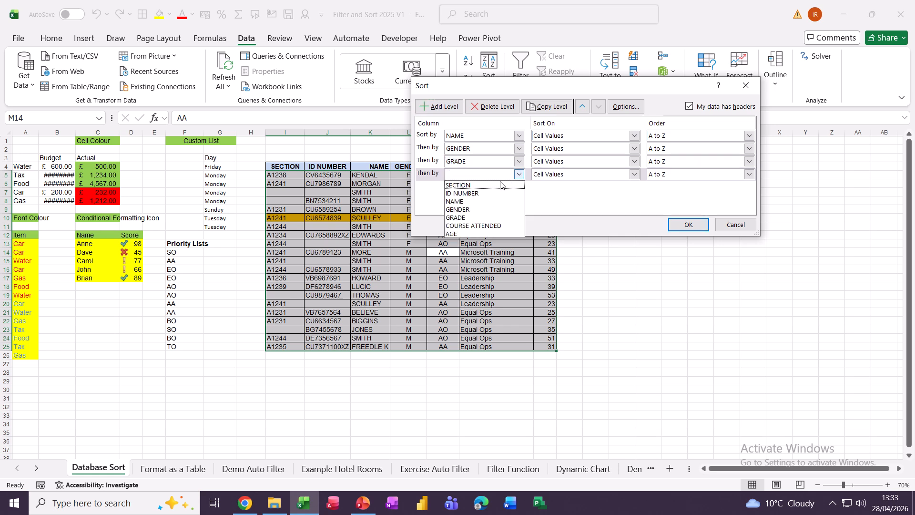
click(495, 226)
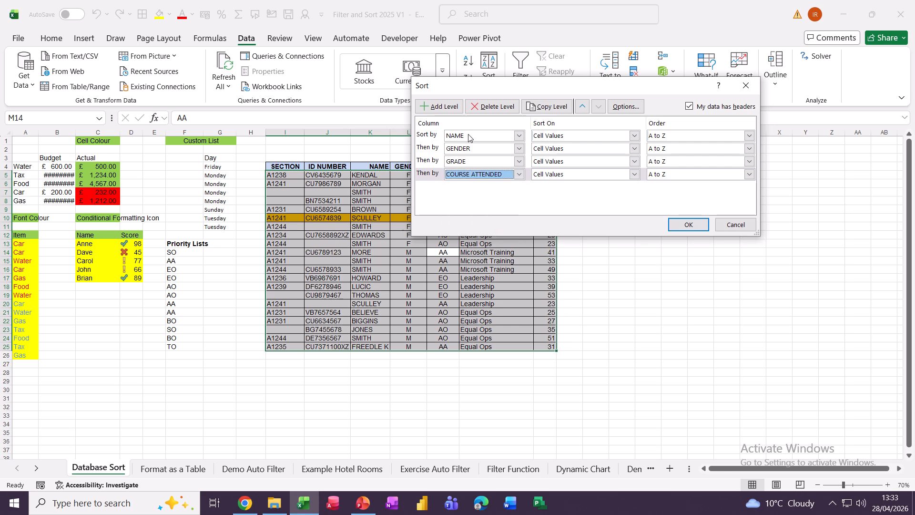
click(431, 107)
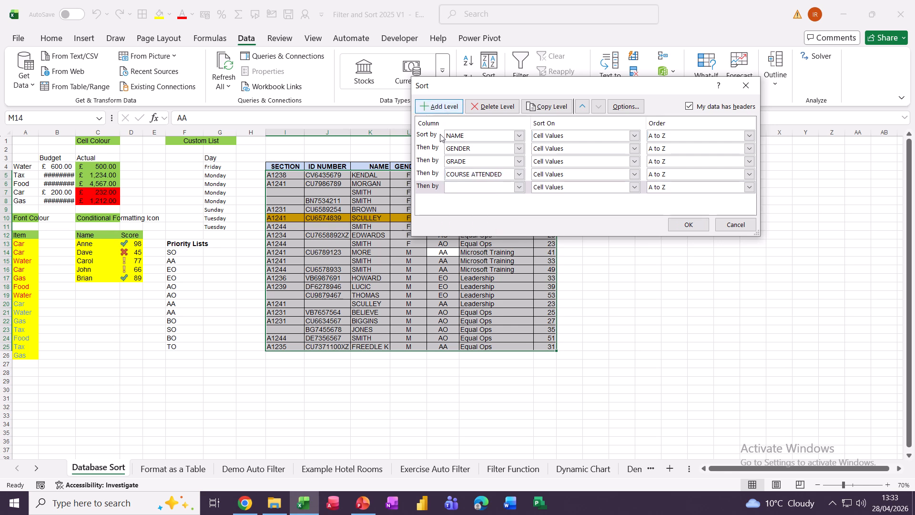
click(487, 189)
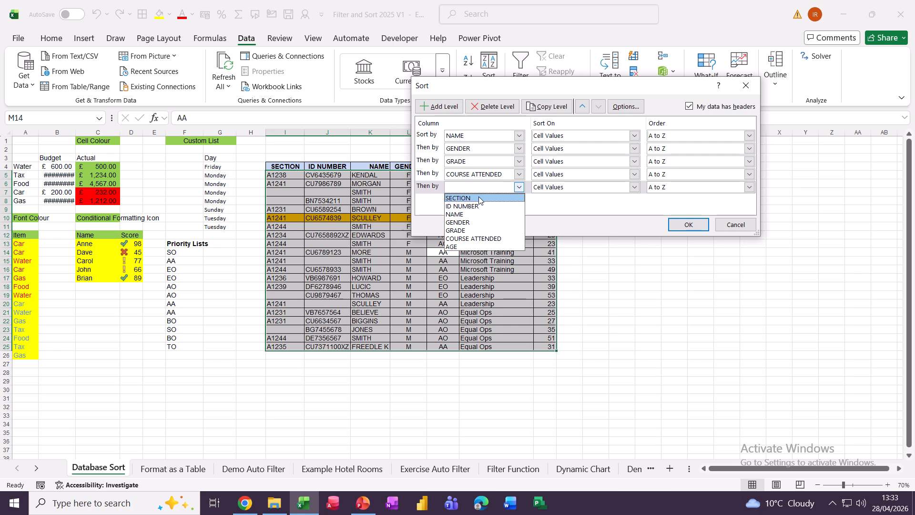
click(470, 247)
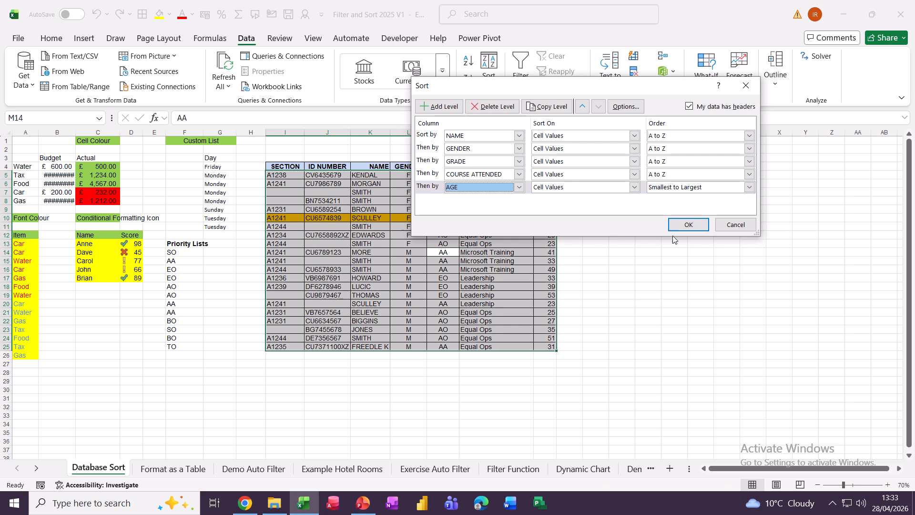
Apply the five-level sort to the table, and fill the repeated surname cells K18:K24 yellow.
click(684, 226)
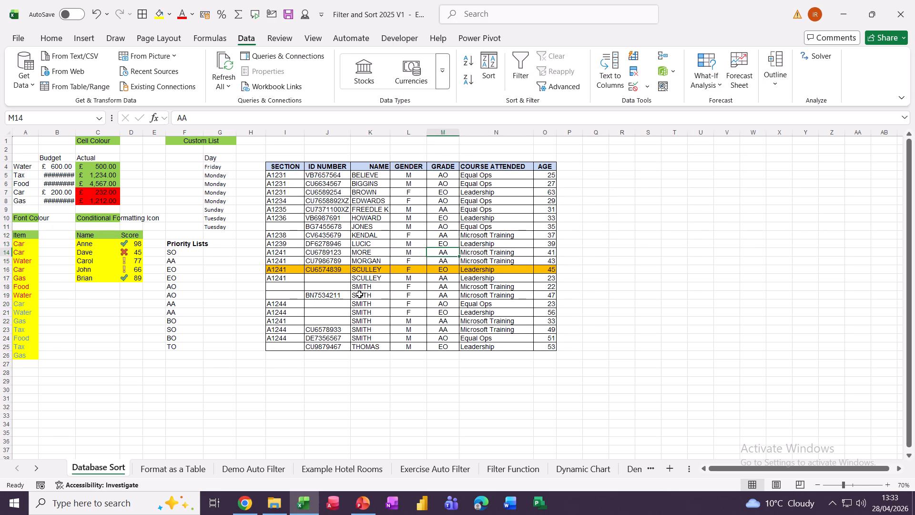
drag(361, 286, 365, 337)
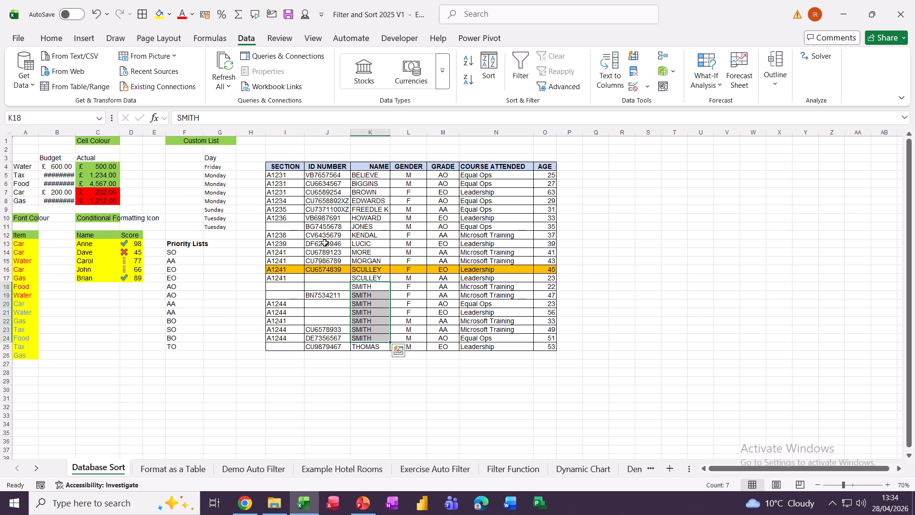
click(157, 14)
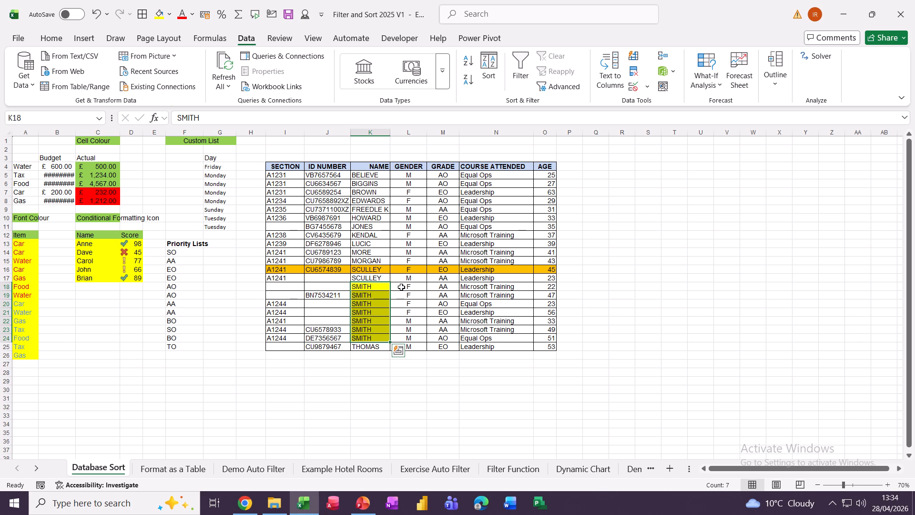
Fill the matching GENDER cells L18:L21, the GRADE and COURSE ATTENDED cells M18:N19, and the AGE cell O18 yellow.
drag(402, 287, 402, 309)
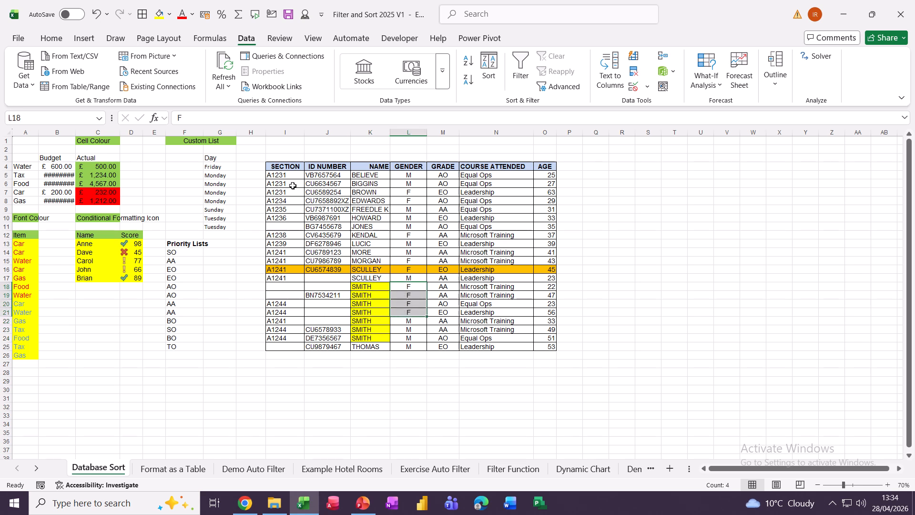
click(156, 17)
drag(440, 287, 495, 295)
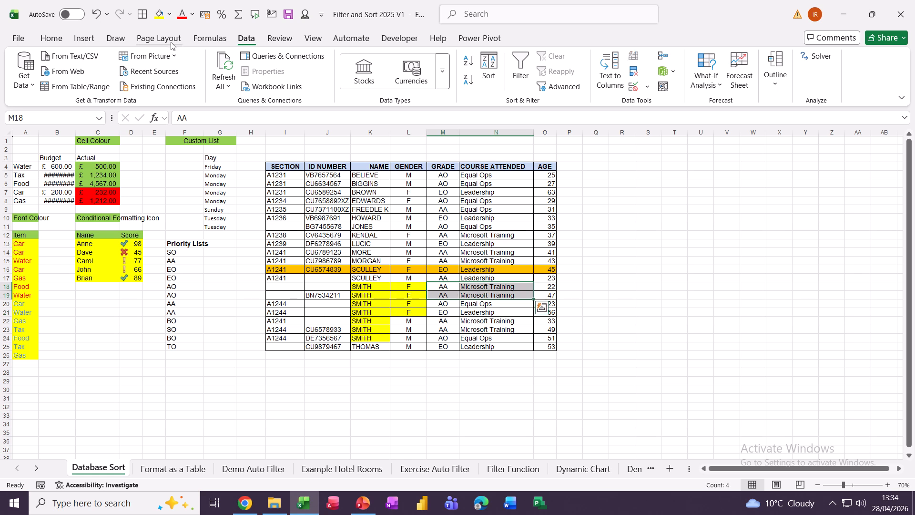
click(160, 15)
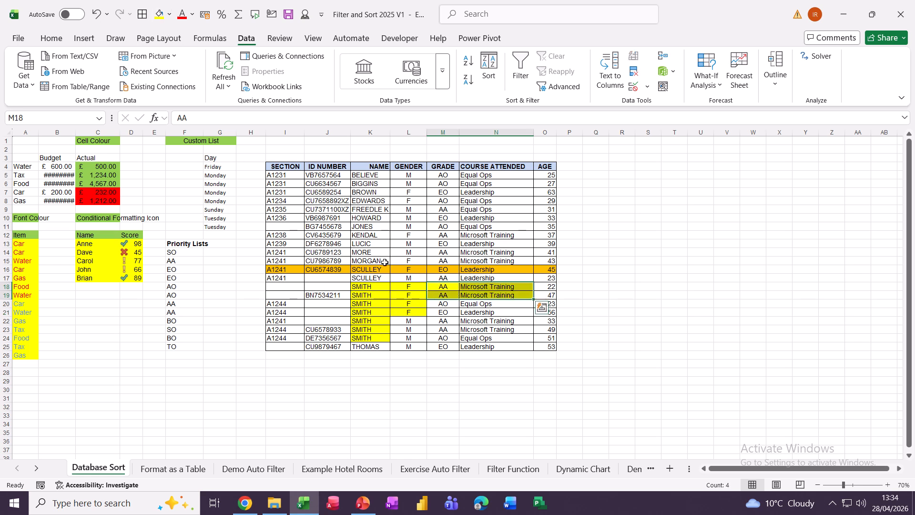
click(545, 286)
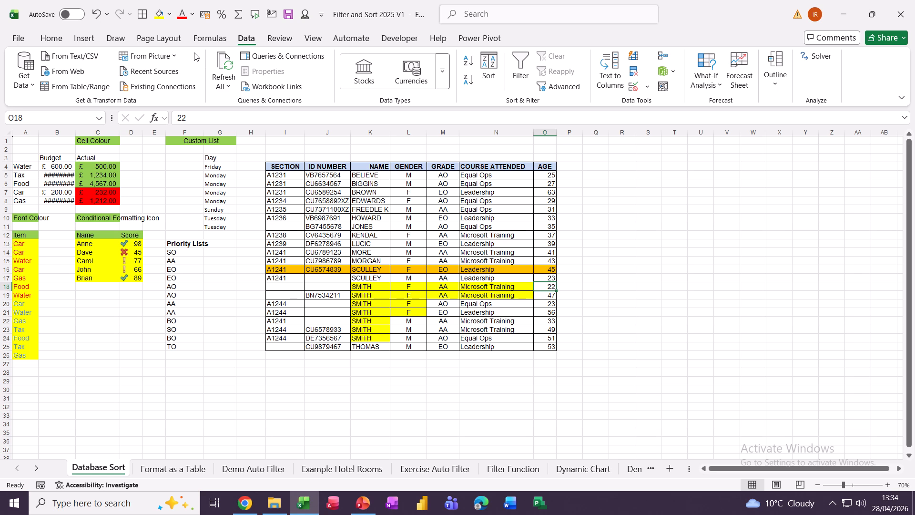
click(160, 15)
Enter a new surname in K26 below the NAME column, and reapply the five-level custom sort to the table.
click(361, 355)
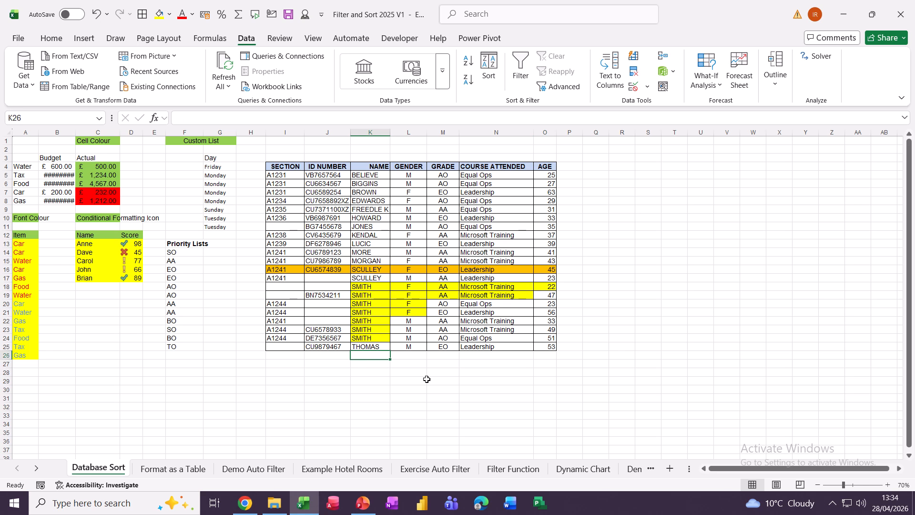
text(sa)
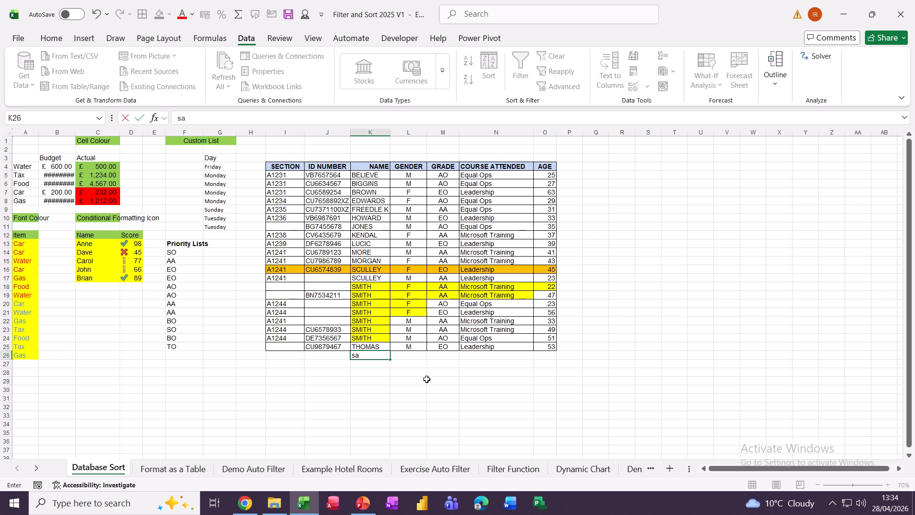
text(xton)
click(384, 297)
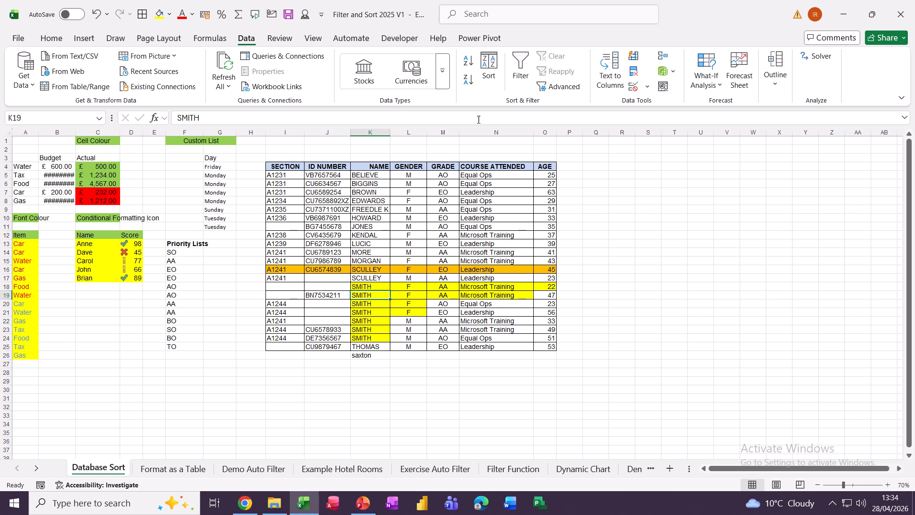
click(489, 66)
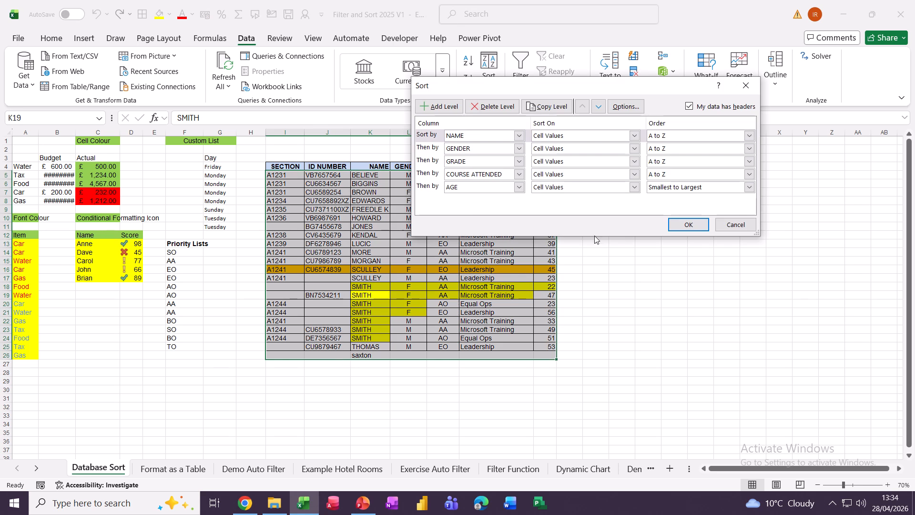
click(682, 230)
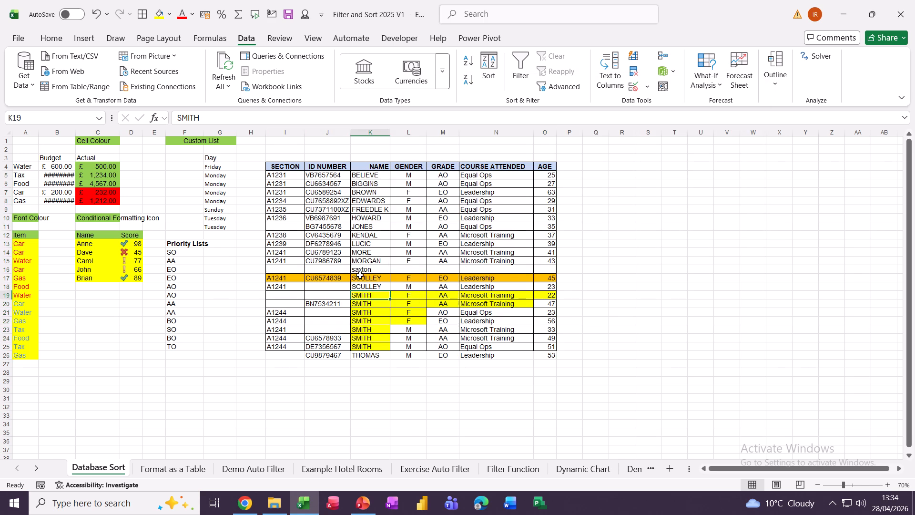
click(361, 270)
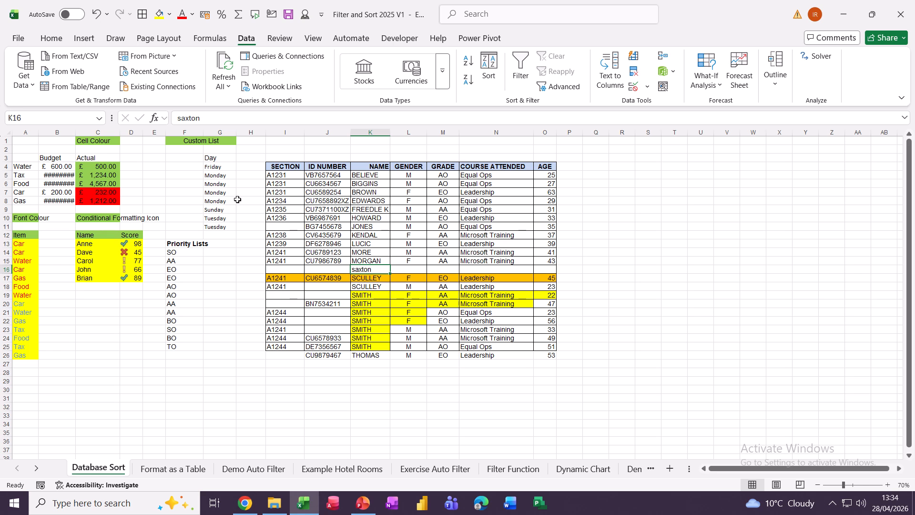
Sort the Day column alphabetically from A to Z, and from Z to A.
click(215, 175)
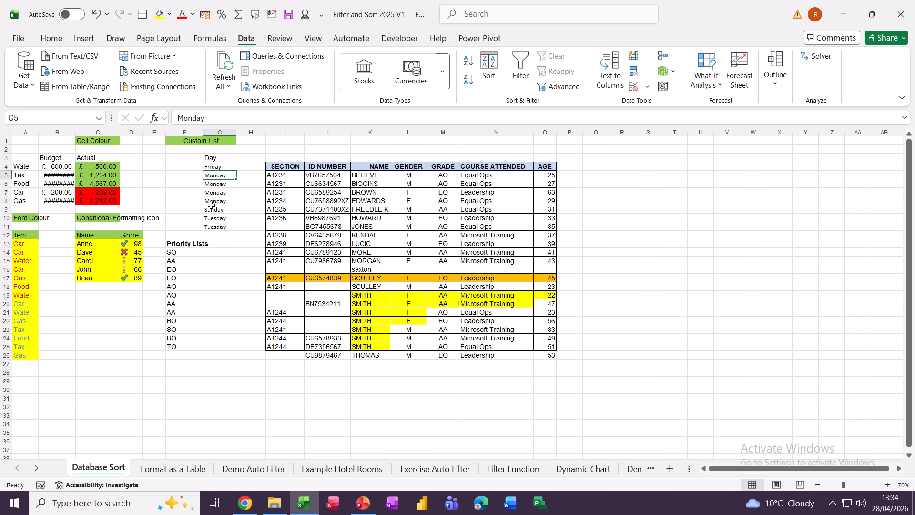
ctrl+scroll(299, 260, up, 3)
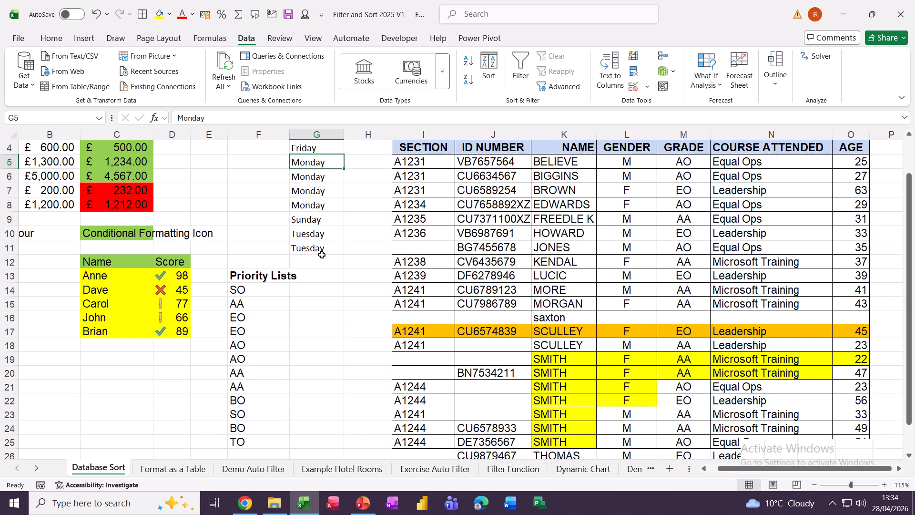
scroll(321, 255, up, 1)
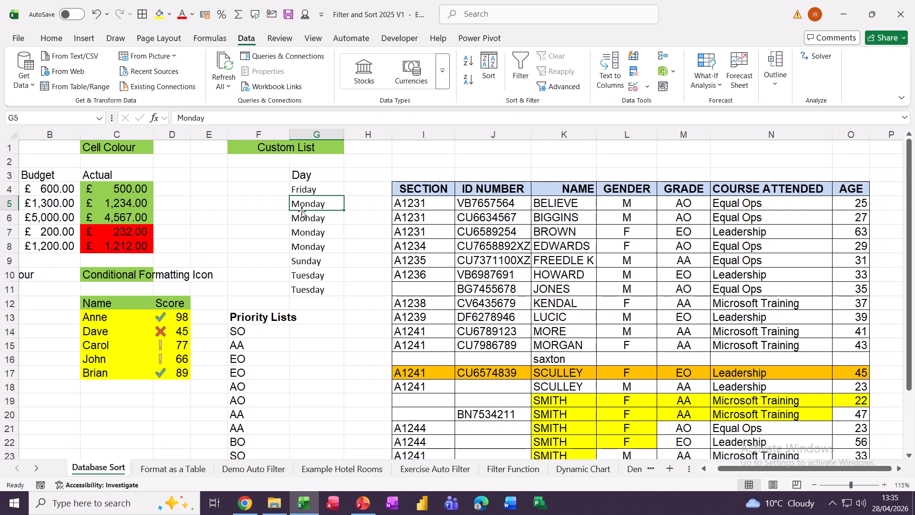
click(467, 60)
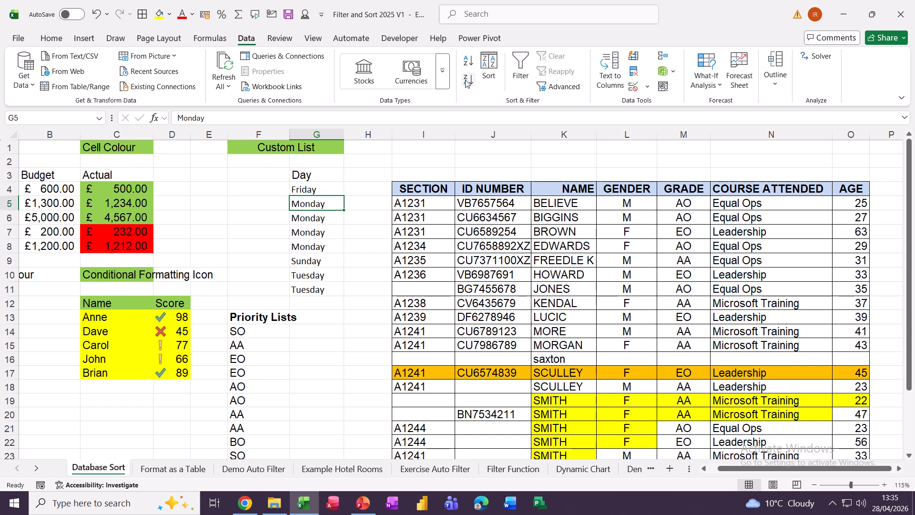
click(466, 81)
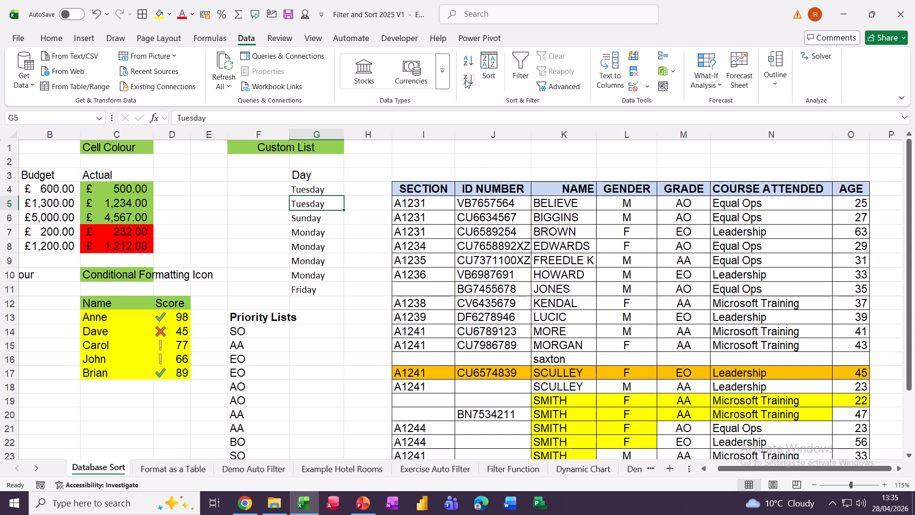
Sort the Day column by cell values in the order of the full-weekday custom list starting Monday, Tuesday, Wednesday.
click(489, 66)
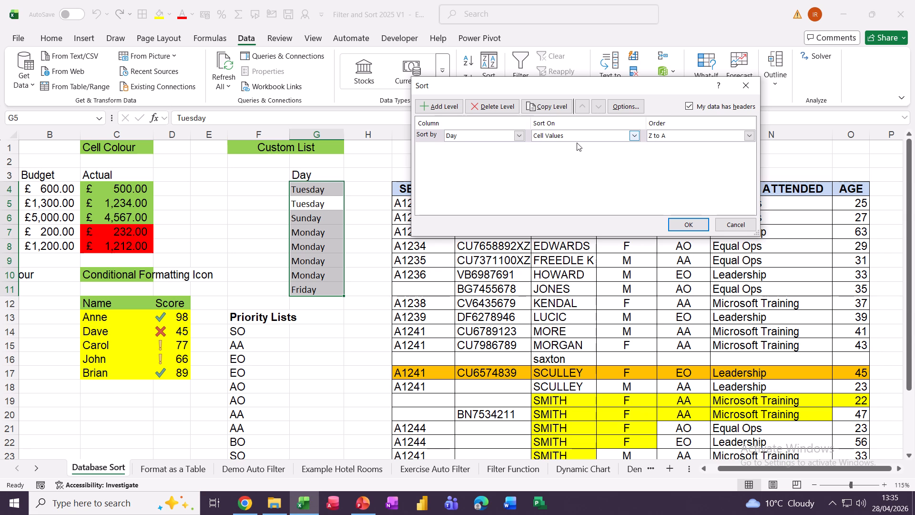
click(671, 139)
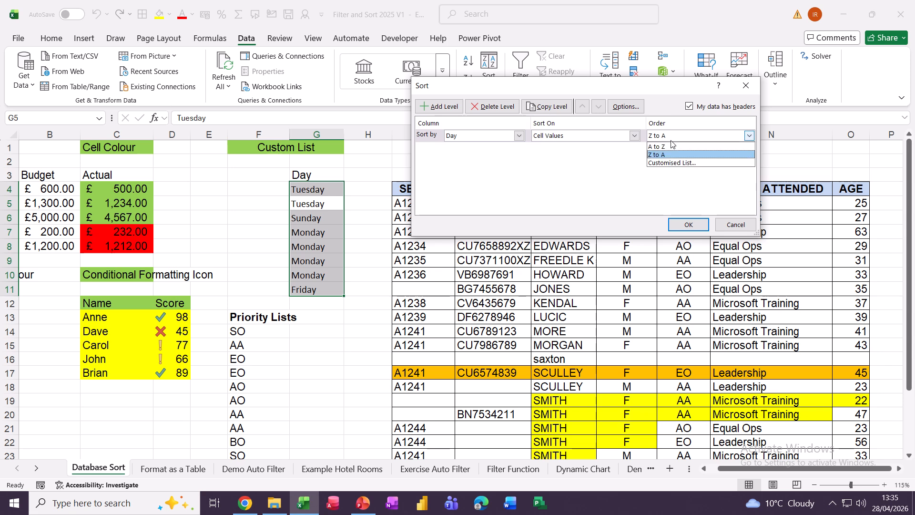
click(663, 164)
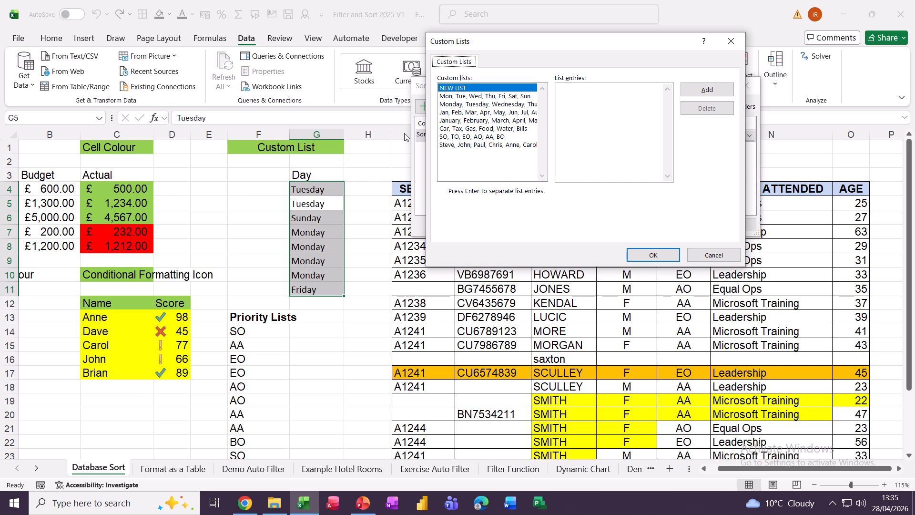
click(452, 105)
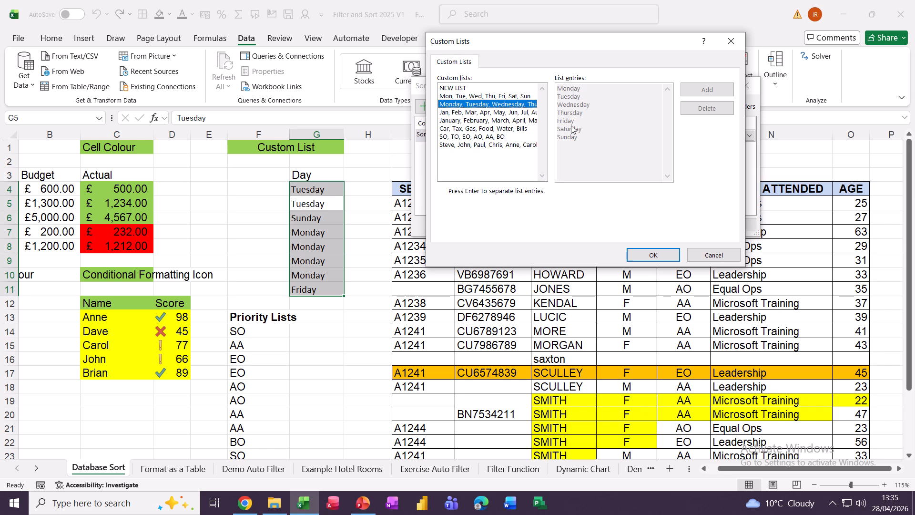
click(651, 255)
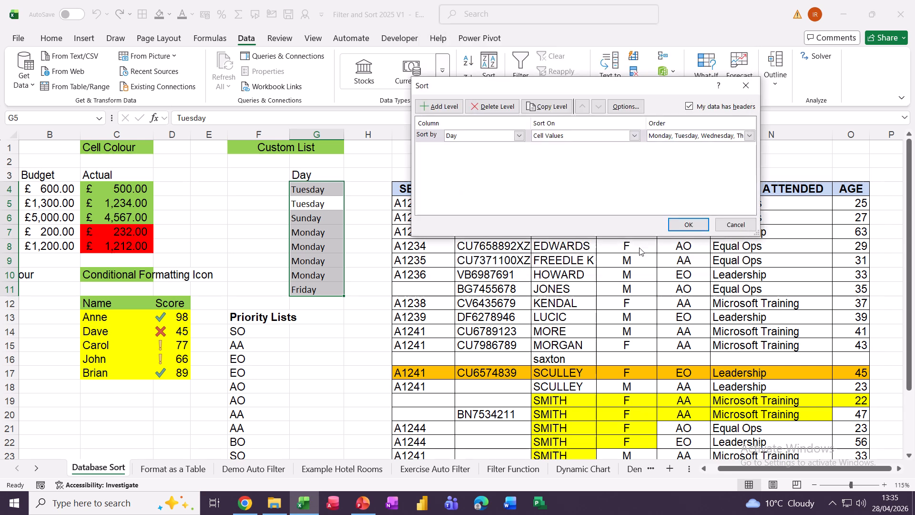
click(688, 229)
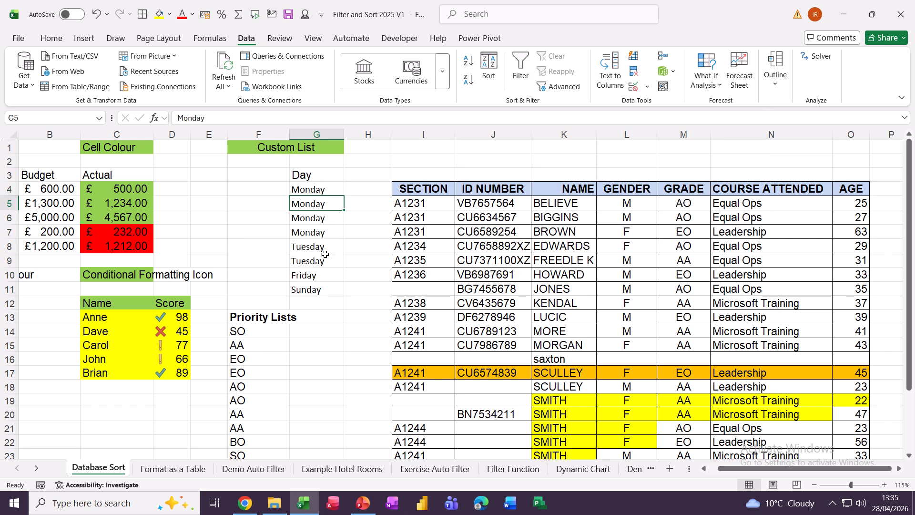
Sort the Priority Lists column by cell values in the order of the custom list SO, TO, EO, AO, AA, BO.
scroll(267, 255, down, 3)
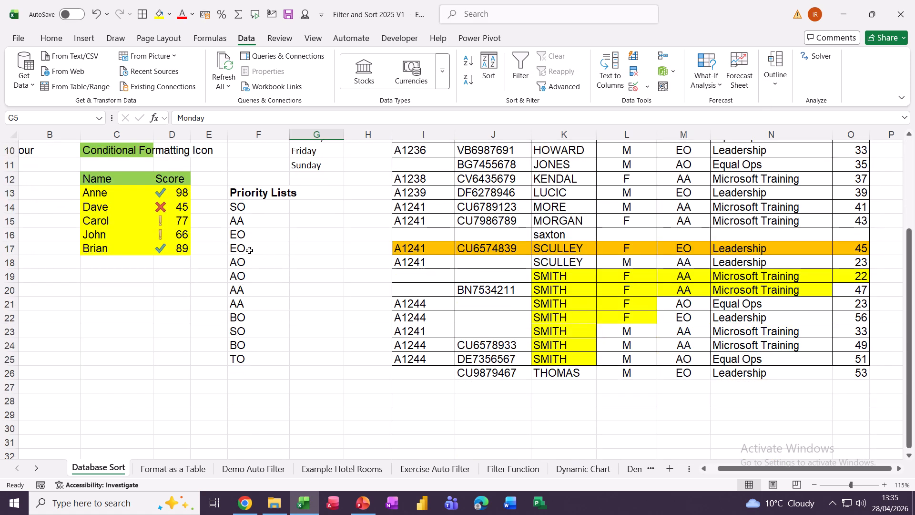
click(250, 249)
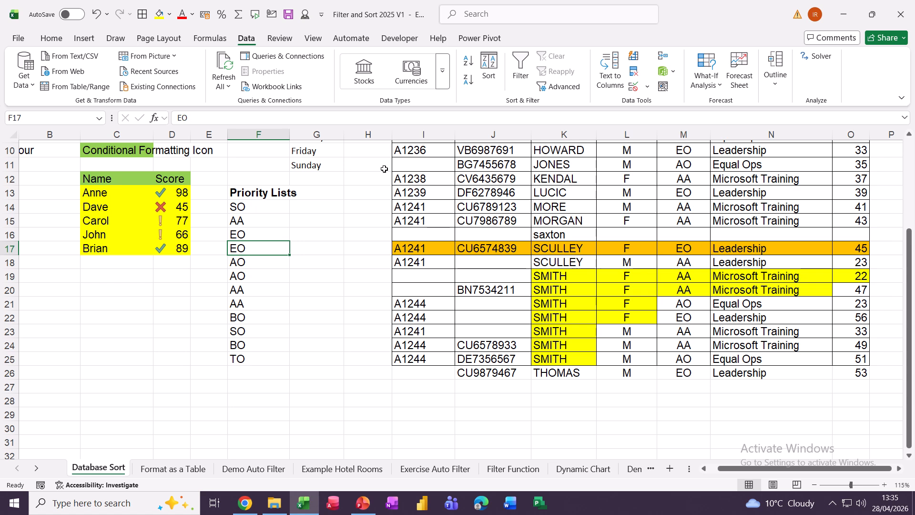
click(489, 64)
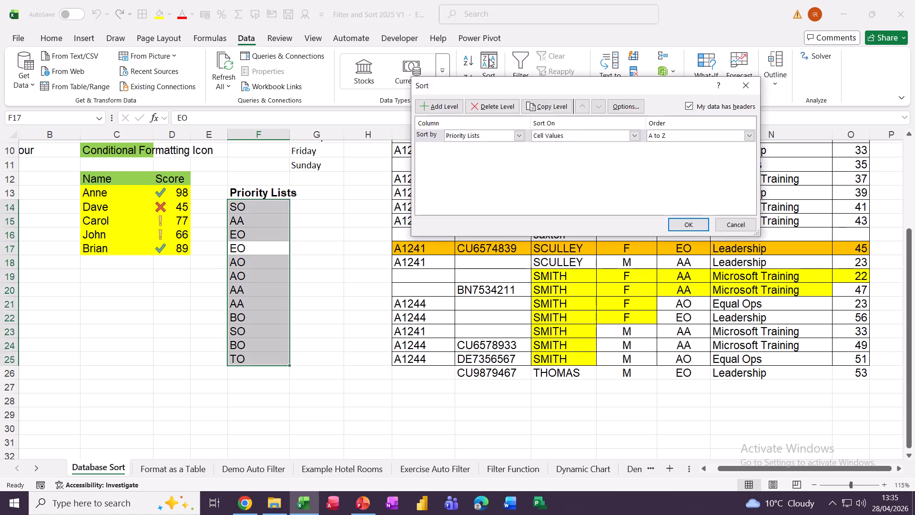
click(663, 137)
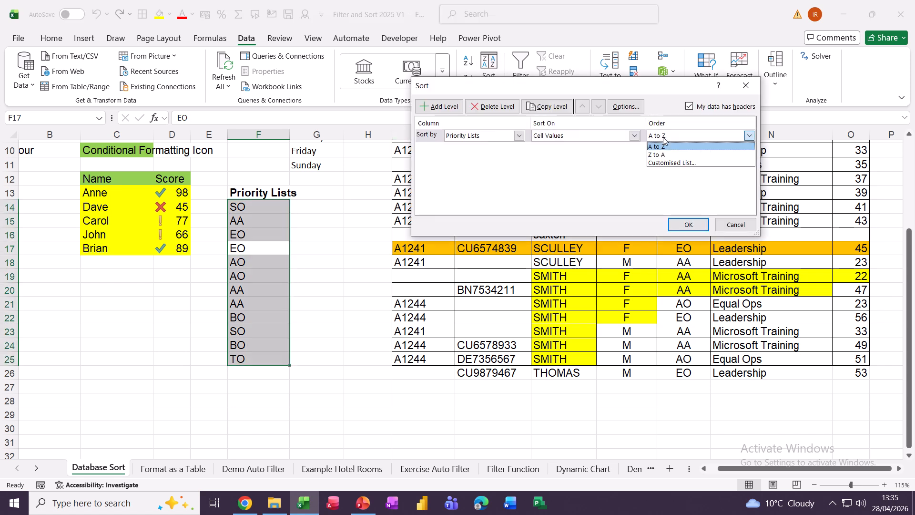
click(662, 163)
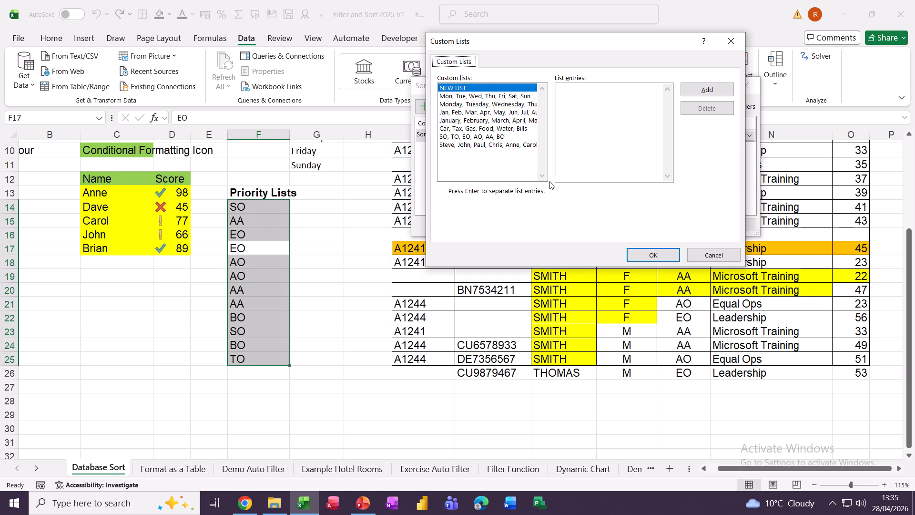
click(454, 137)
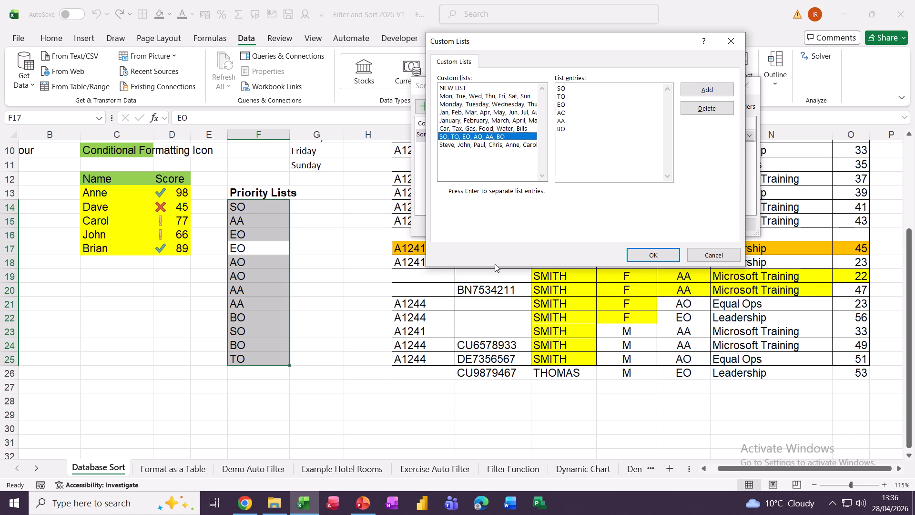
click(636, 257)
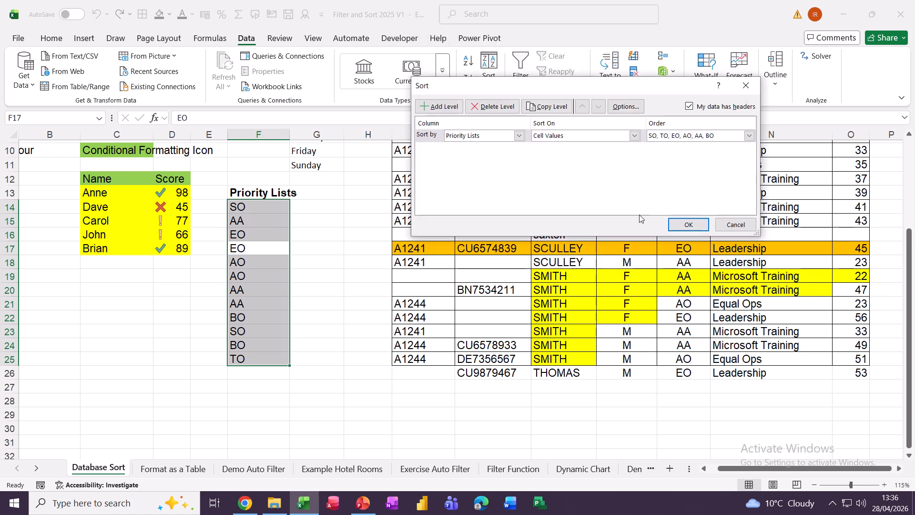
click(674, 224)
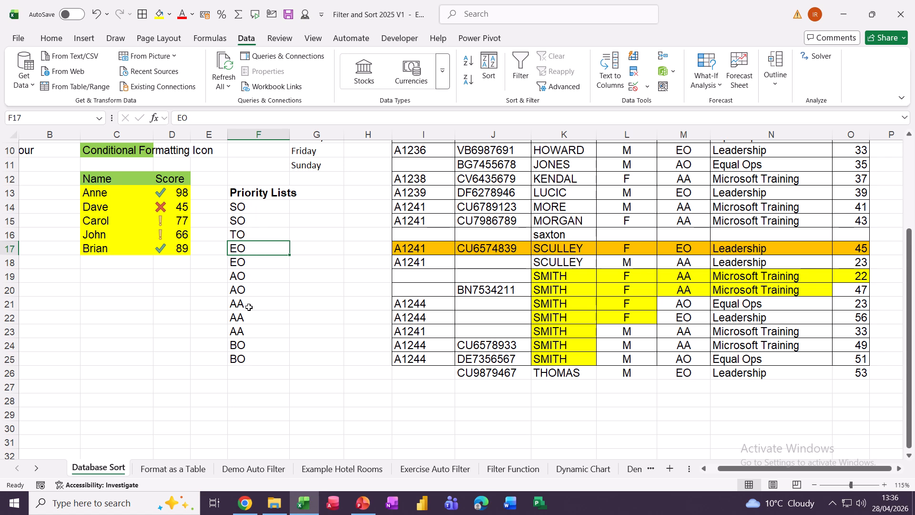
scroll(289, 315, up, 2)
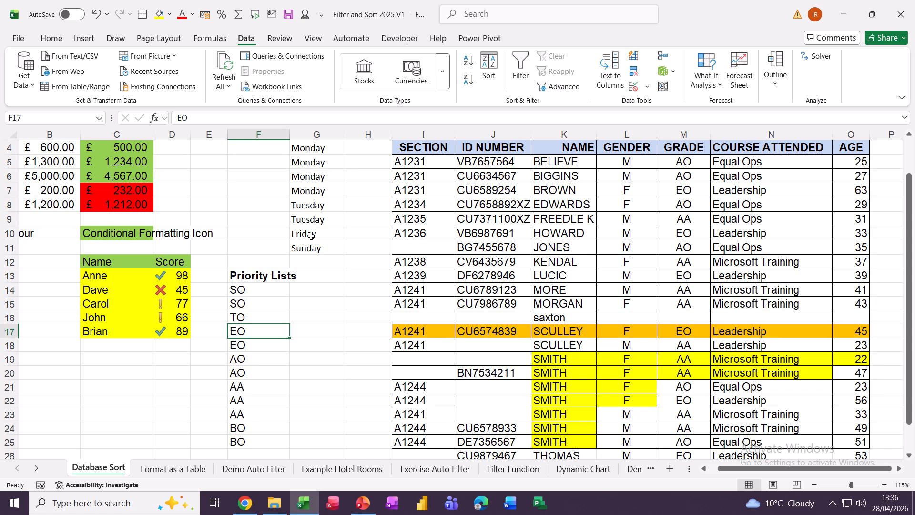
On the Format as a Table sheet, format range D2:L24 as a table with headers, using a banded green Medium style.
click(172, 470)
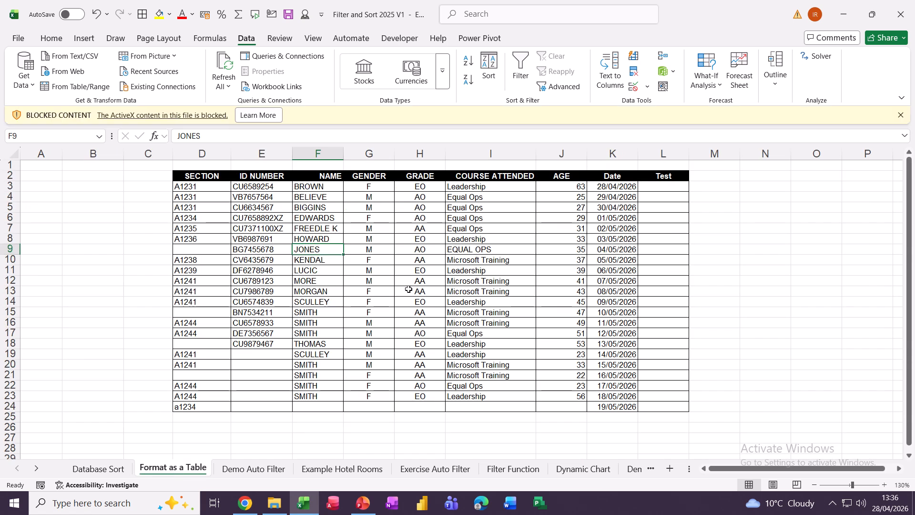
click(409, 289)
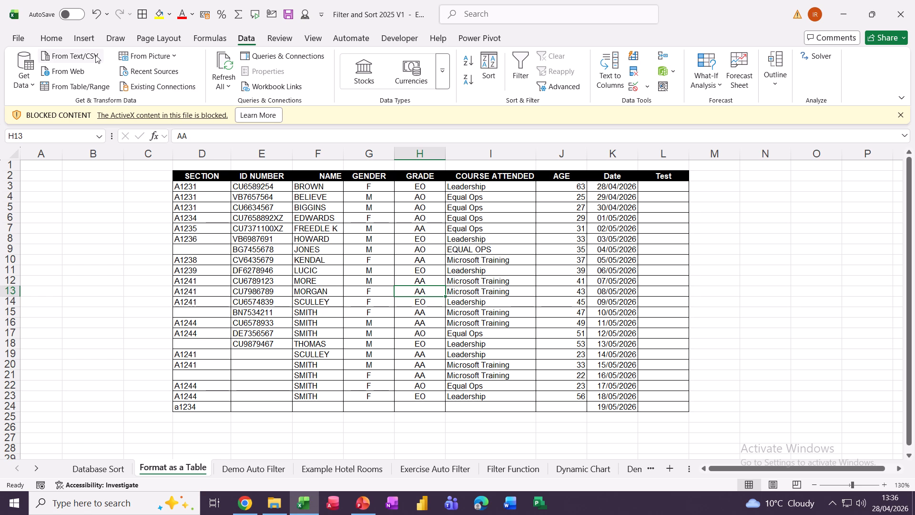
click(51, 38)
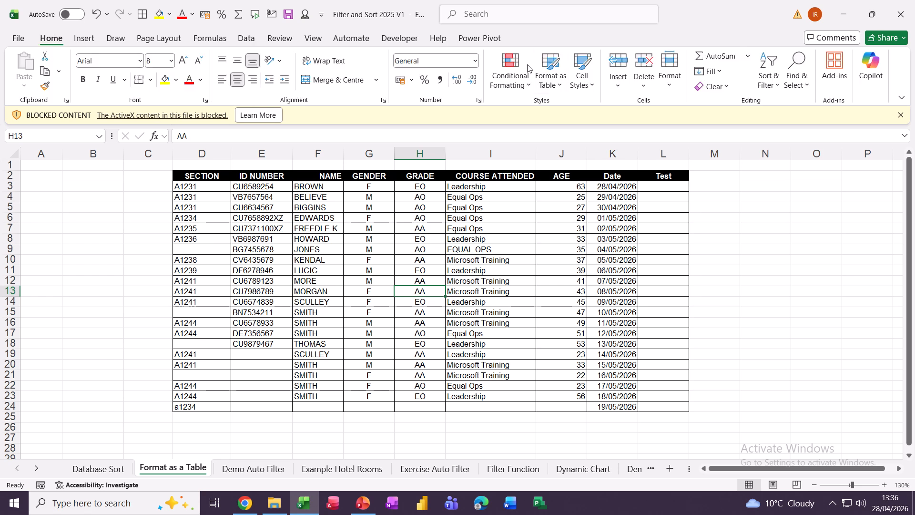
click(552, 74)
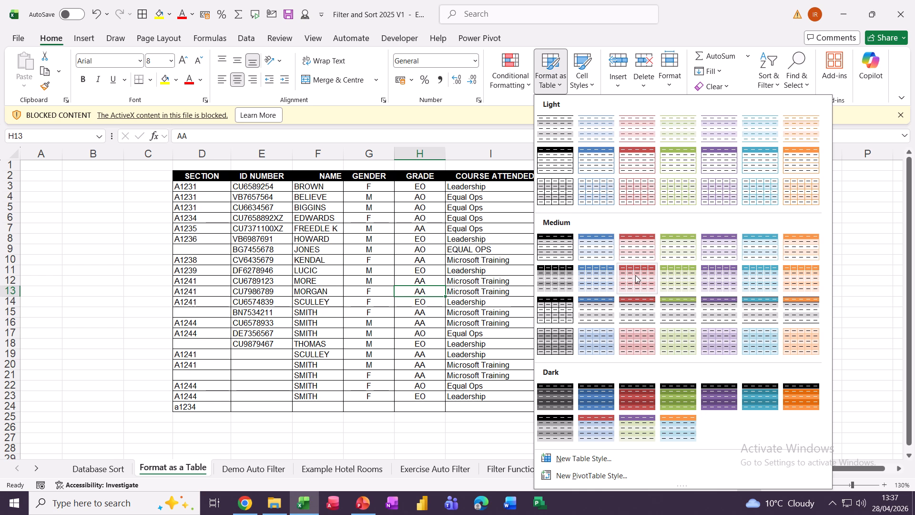
click(671, 281)
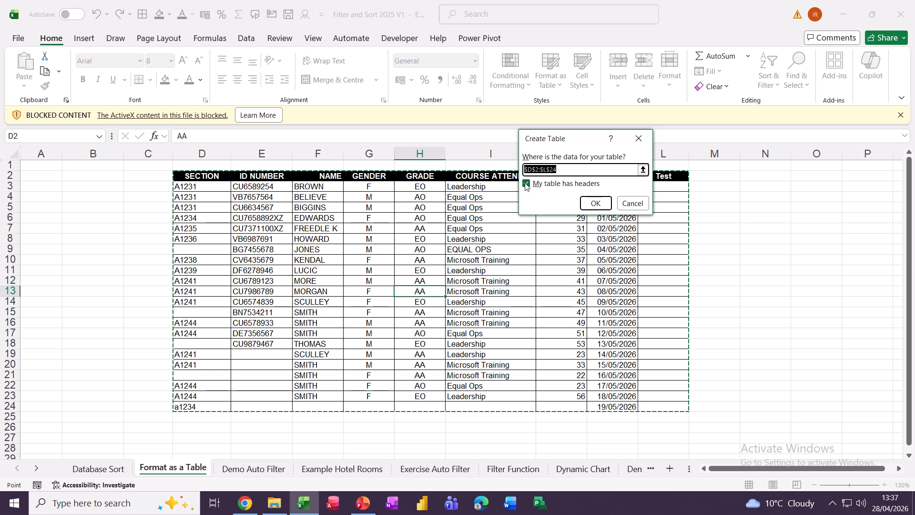
click(595, 203)
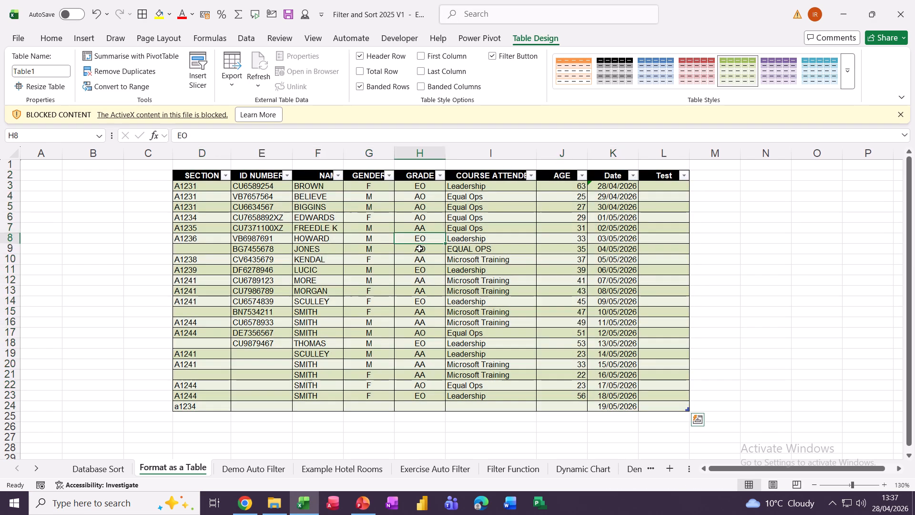
Change the table's style to the orange banded style.
click(408, 241)
click(389, 177)
click(389, 180)
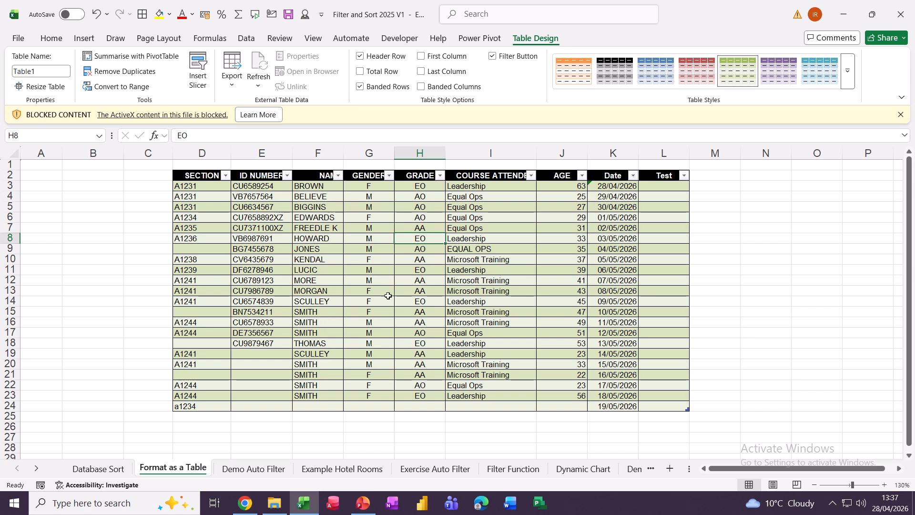
click(574, 70)
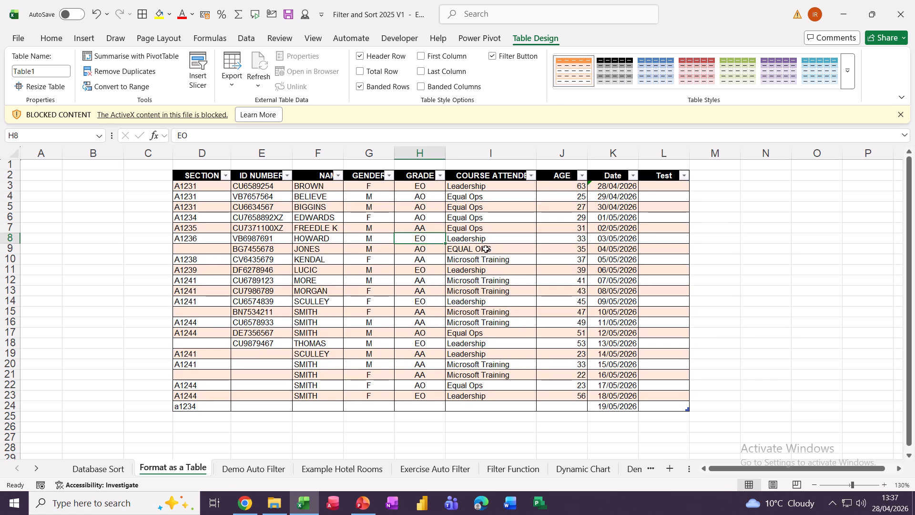
Add a total row to the table and set the AGE column's total to Average.
click(361, 74)
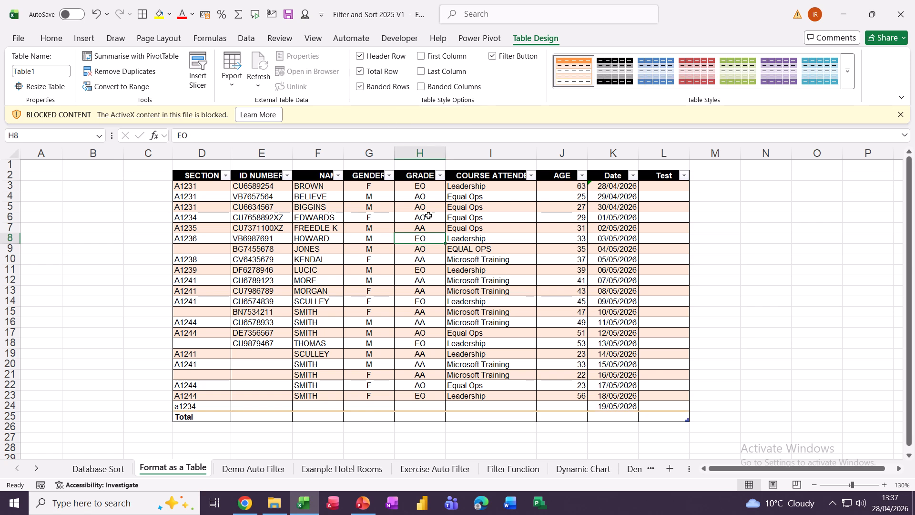
click(564, 416)
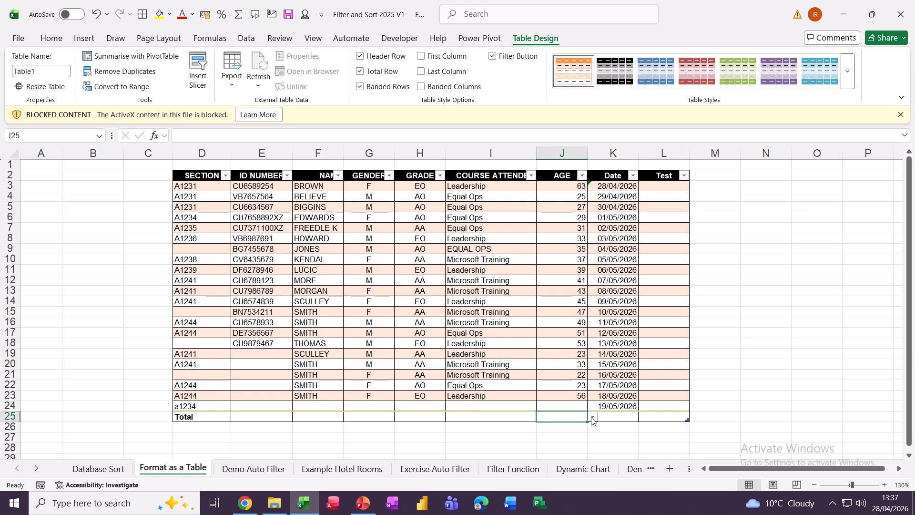
click(592, 417)
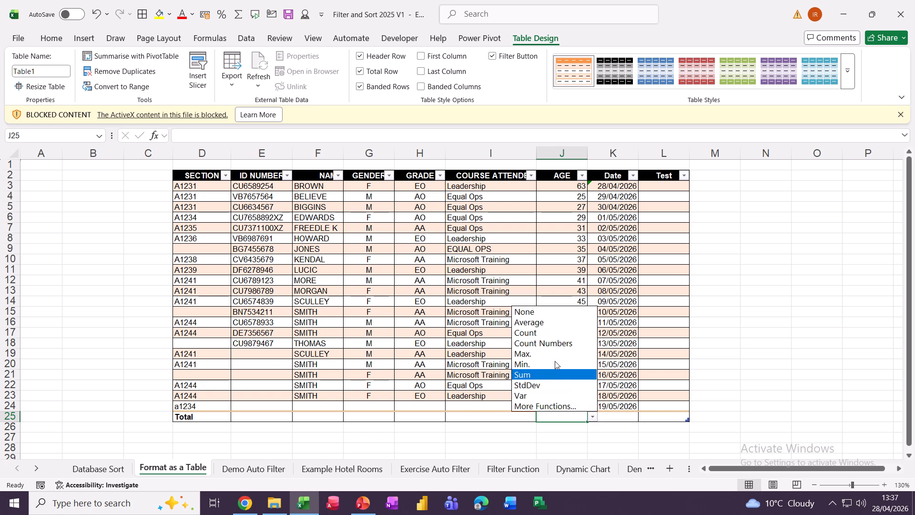
click(529, 323)
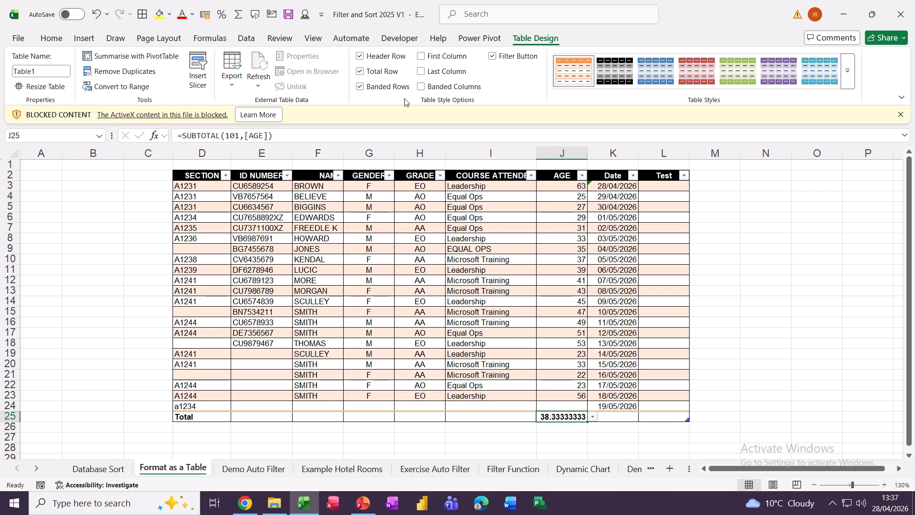
Turn off the total row and add a record in row 25 with section a1212, a surname under NAME and age 54.
click(360, 72)
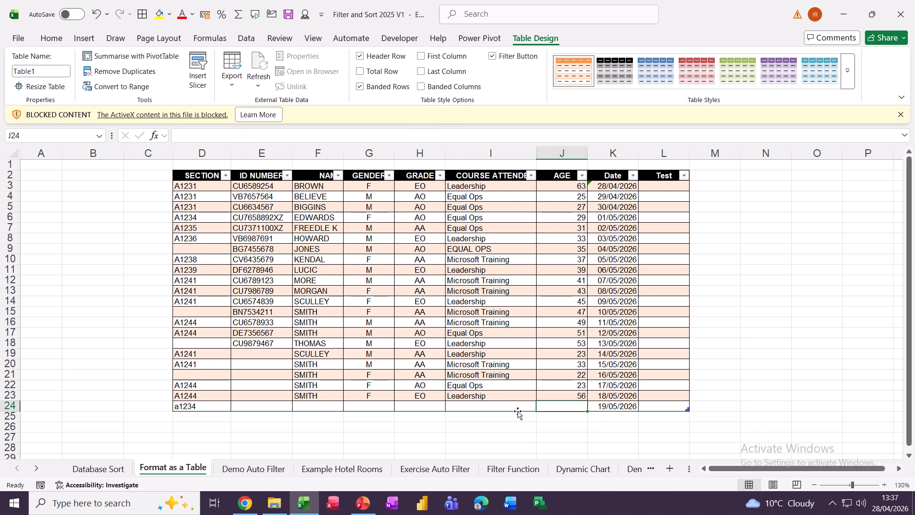
click(195, 416)
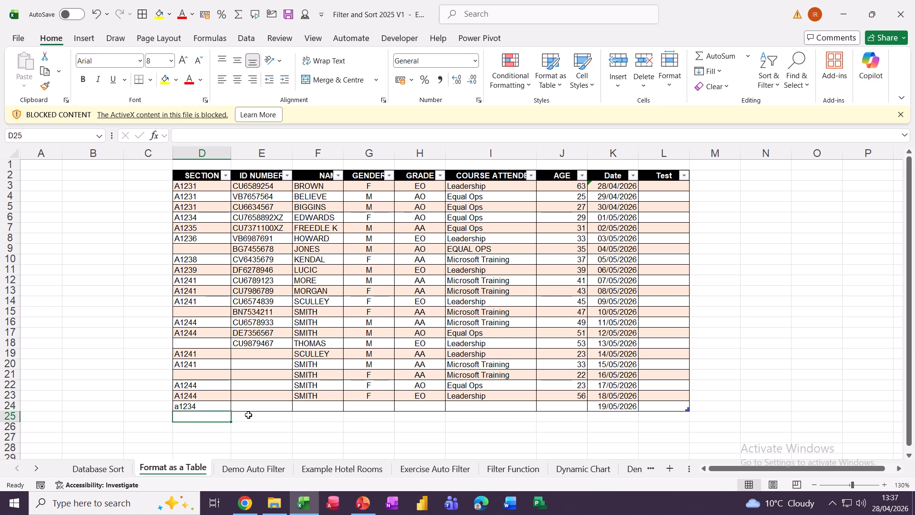
text(a1212)
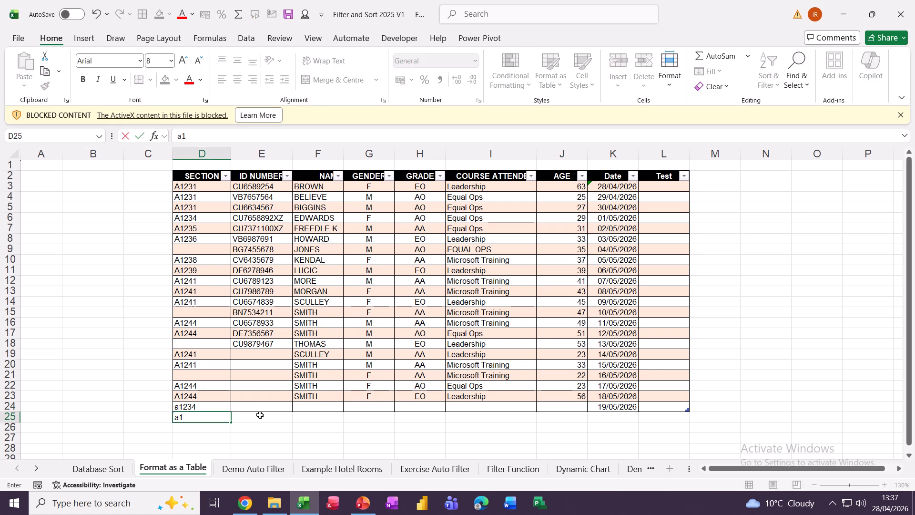
click(312, 418)
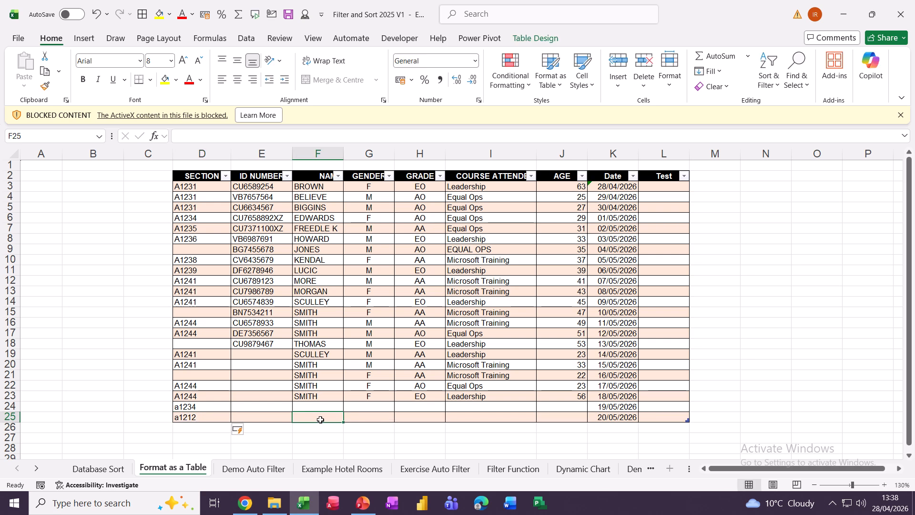
text(saxton)
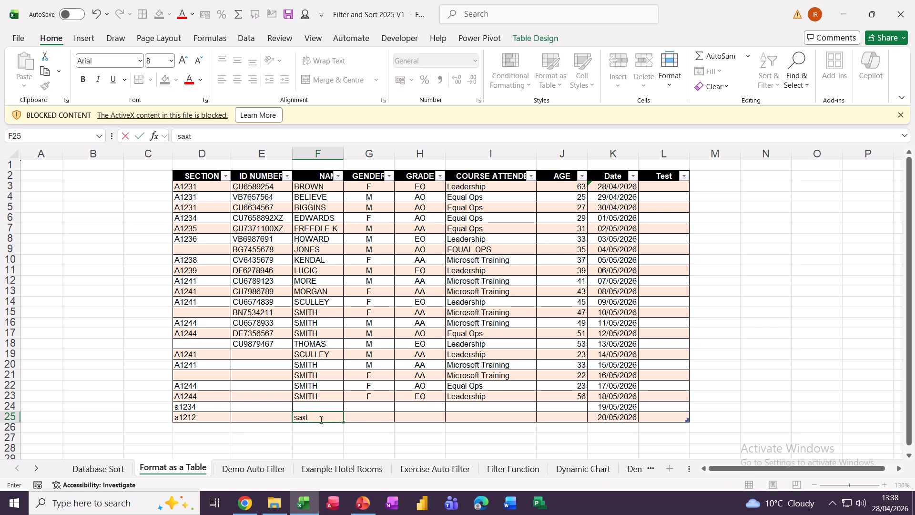
click(557, 419)
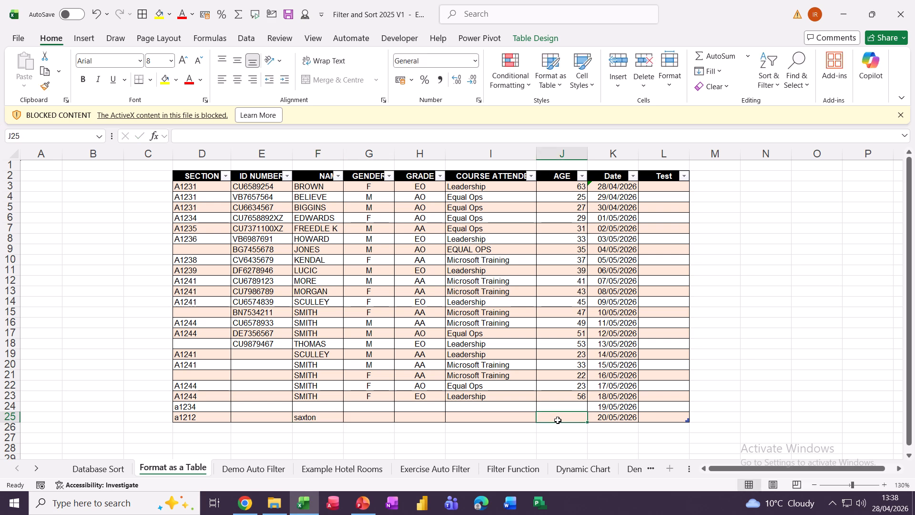
text(54)
click(476, 414)
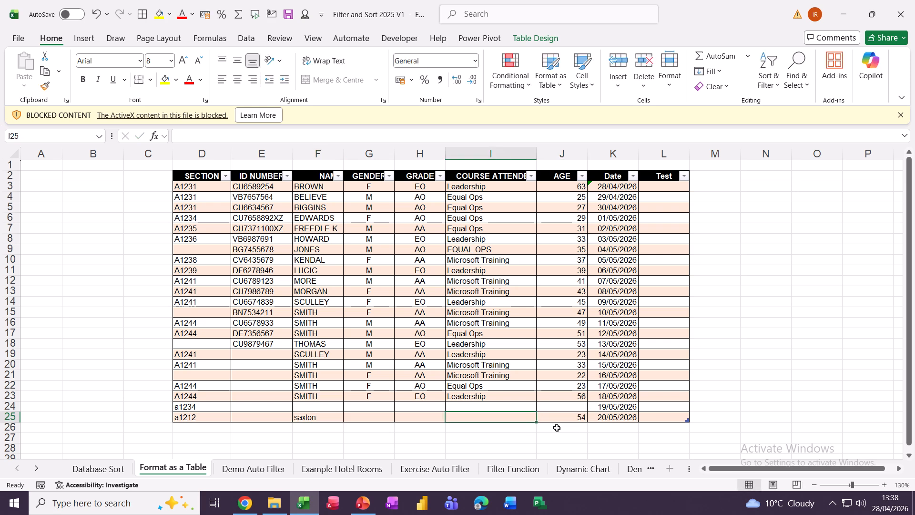
Turn the table's total row back on and add a column headed status in M2.
click(526, 41)
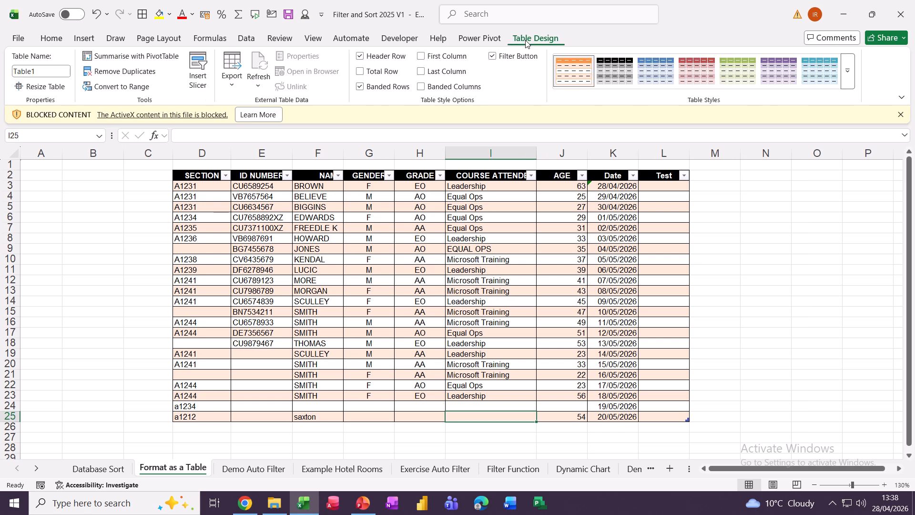
click(361, 72)
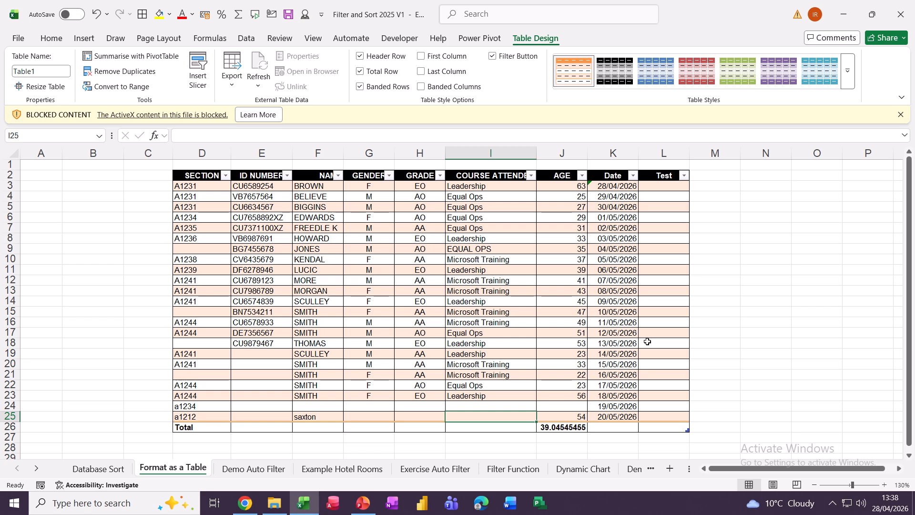
click(707, 176)
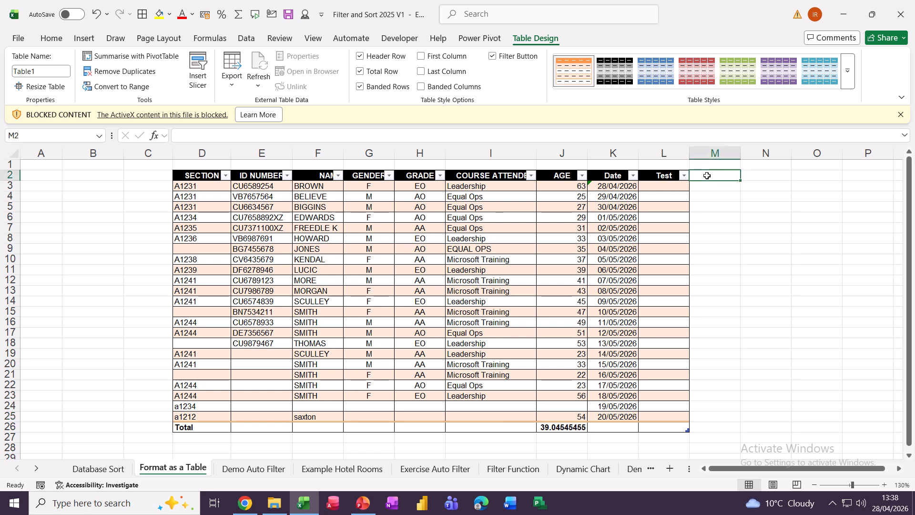
double_click(707, 176)
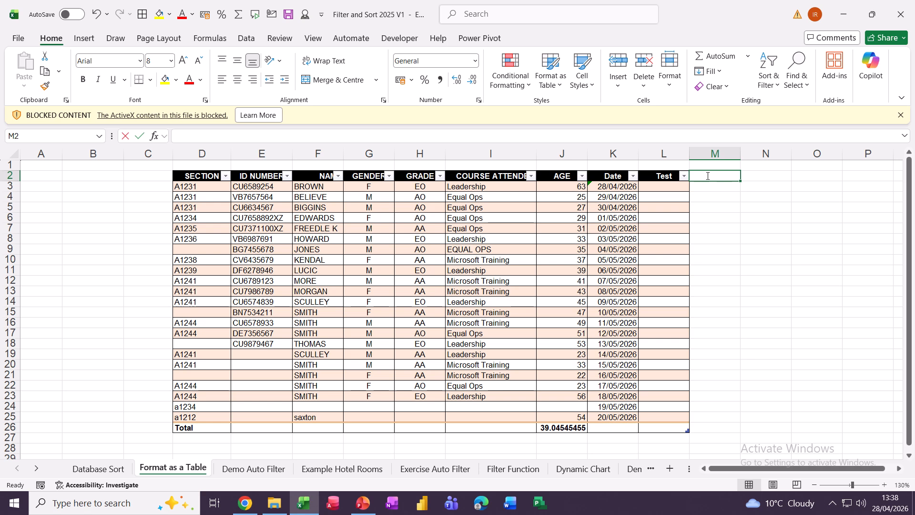
text(status)
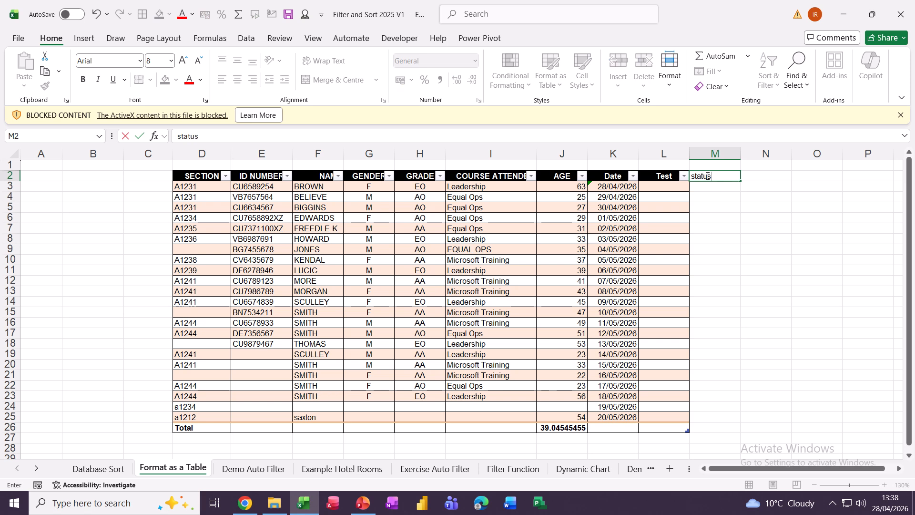
key(Return)
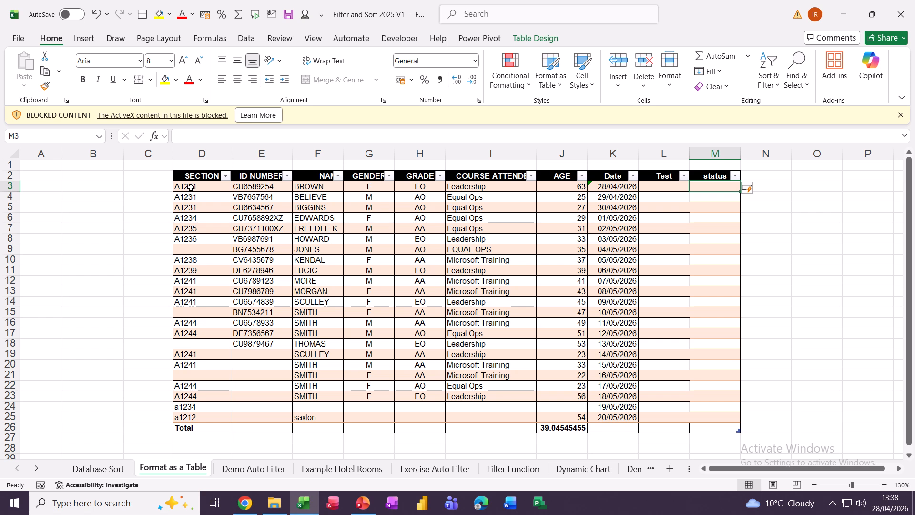
Remove all cell borders from D3:L26 in the table.
drag(190, 187, 674, 425)
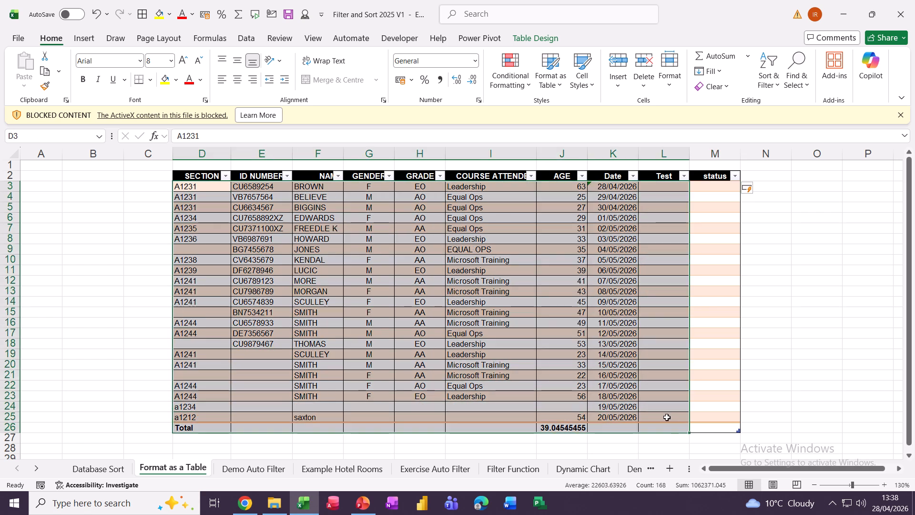
click(151, 79)
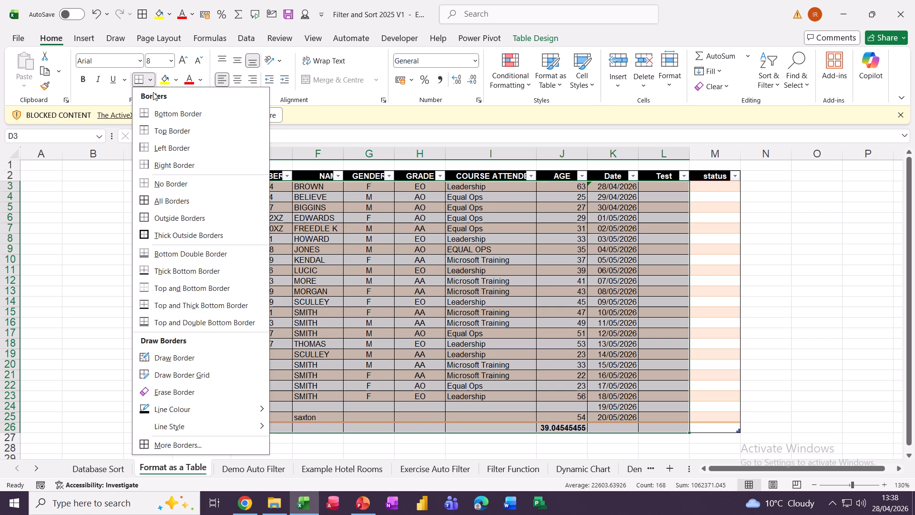
click(161, 187)
click(394, 258)
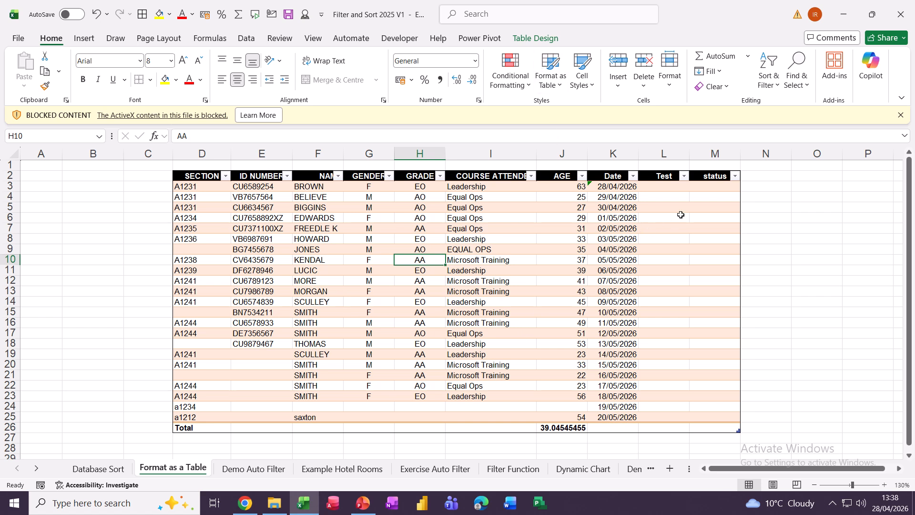
click(703, 188)
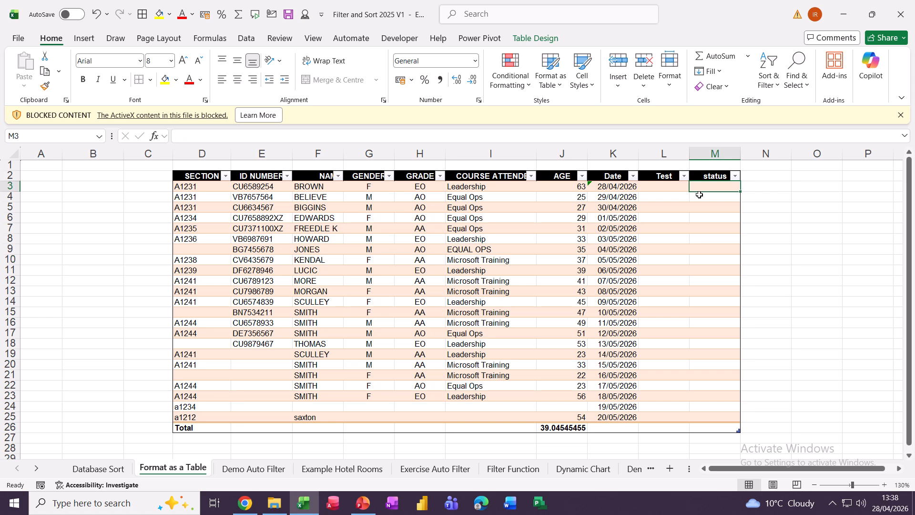
text(=)
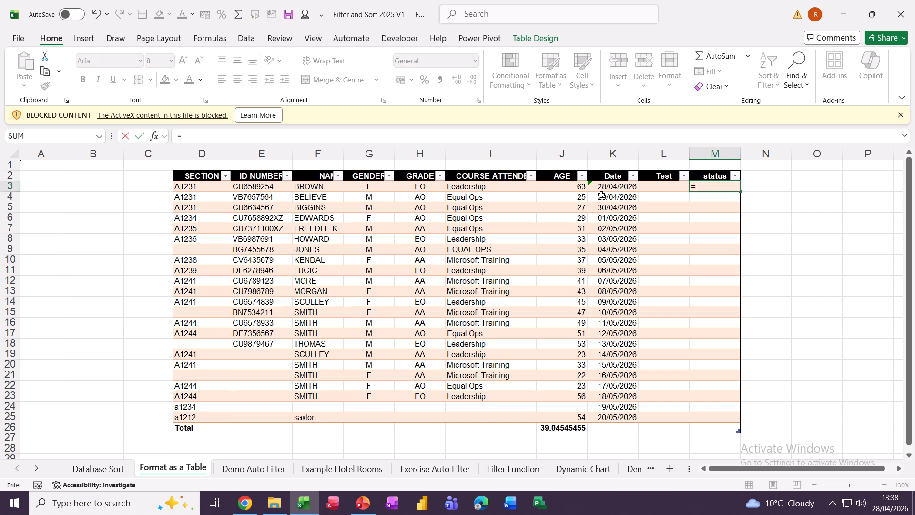
click(570, 186)
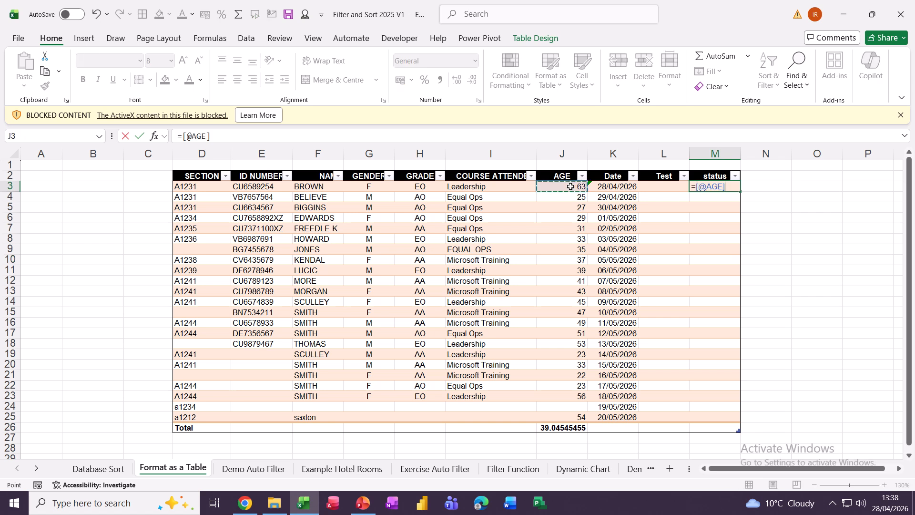
text(+1)
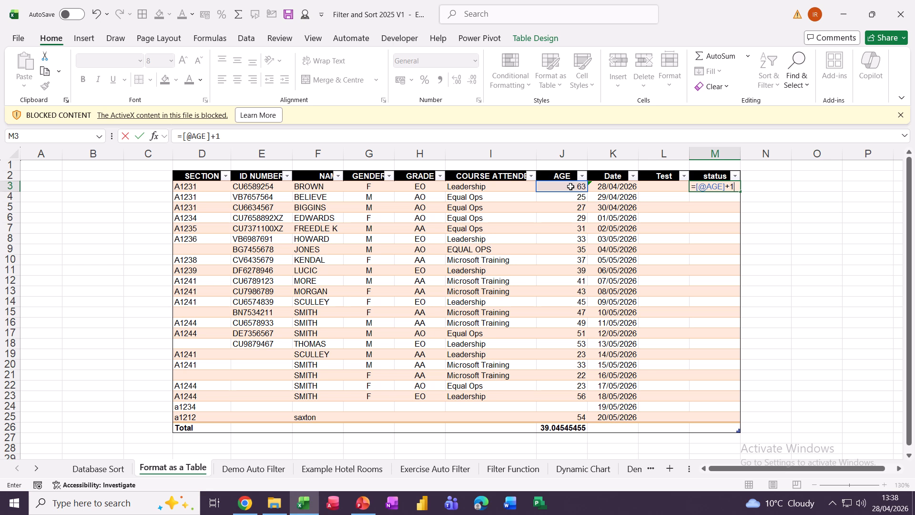
text(0)
click(139, 137)
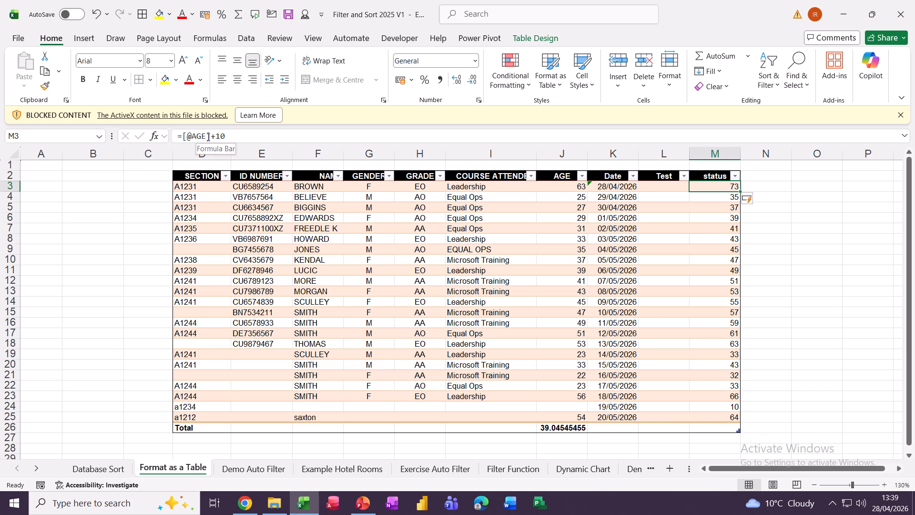
Insert slicers for GRADE and COURSE ATTENDED, placing GRADE before the table over columns A:C and COURSE ATTENDED after it over columns N:P.
click(458, 248)
click(528, 39)
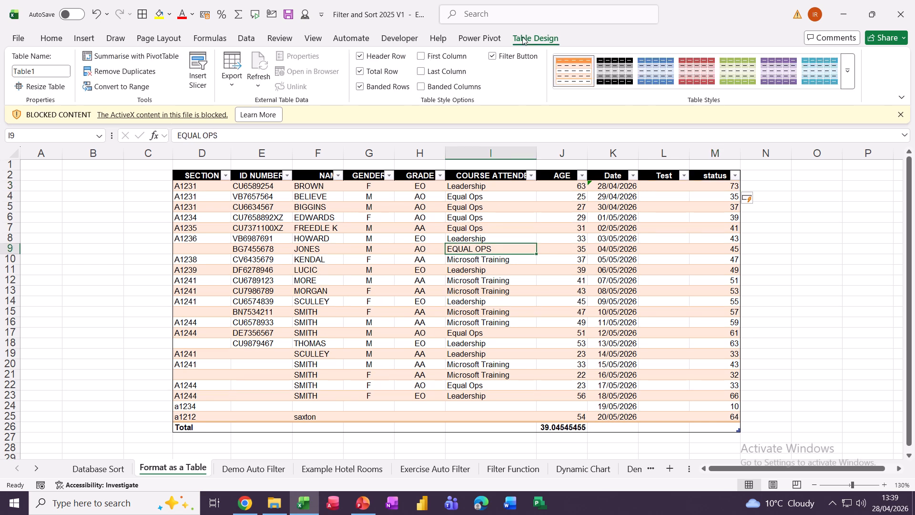
click(194, 66)
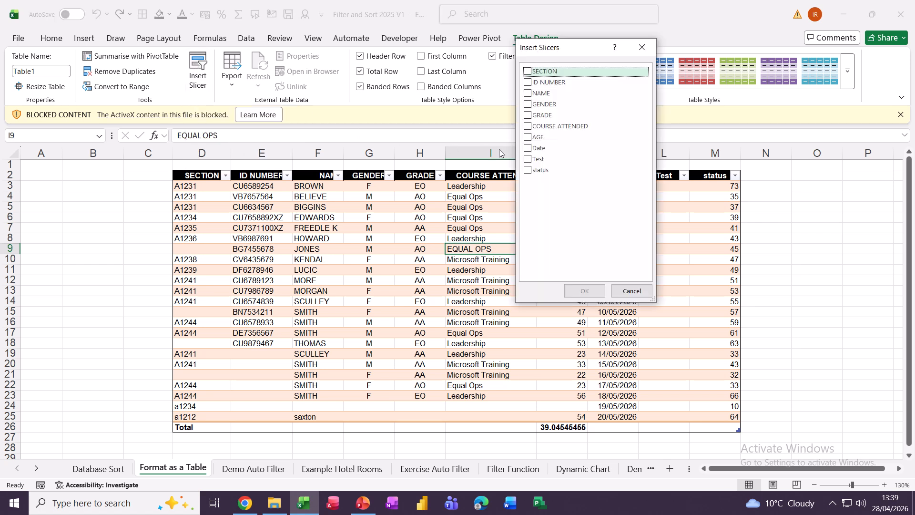
click(526, 117)
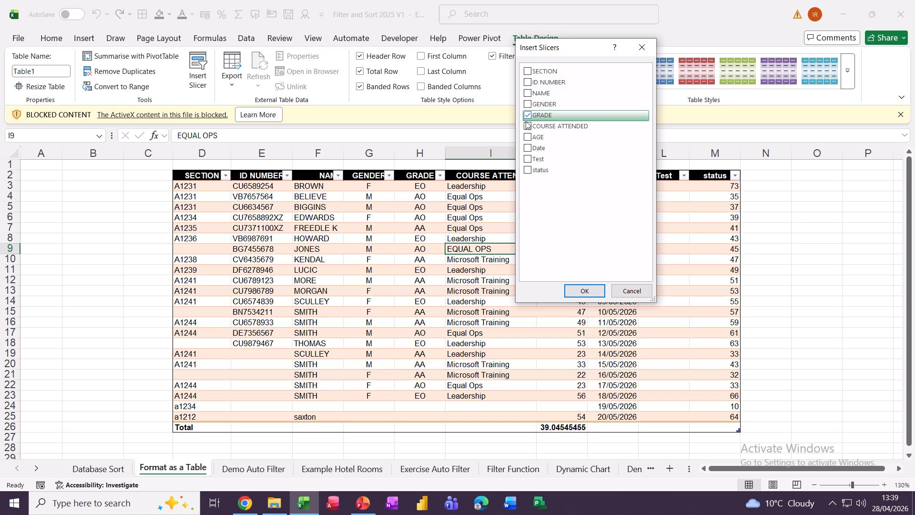
click(527, 127)
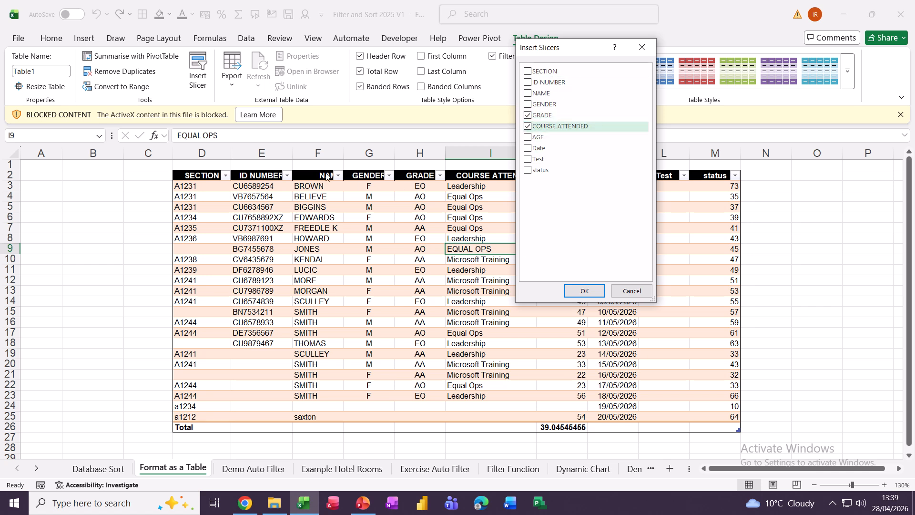
click(574, 292)
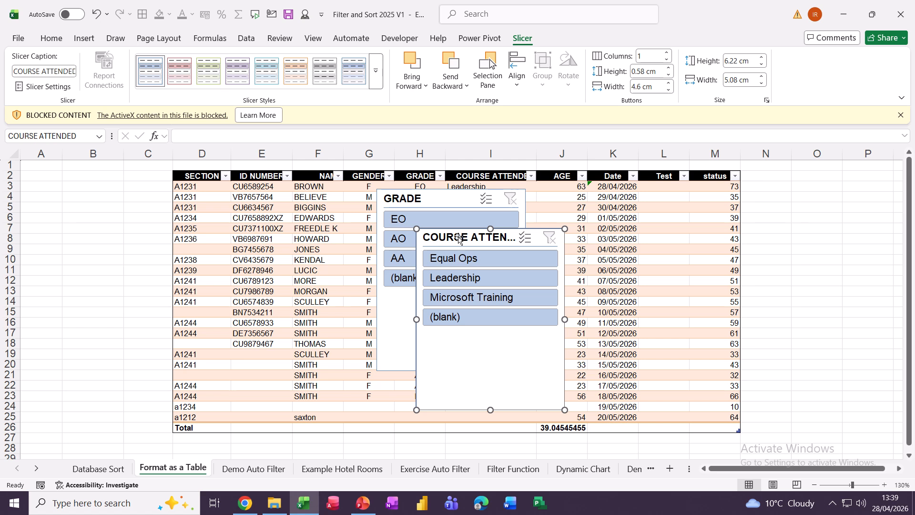
drag(459, 238, 792, 180)
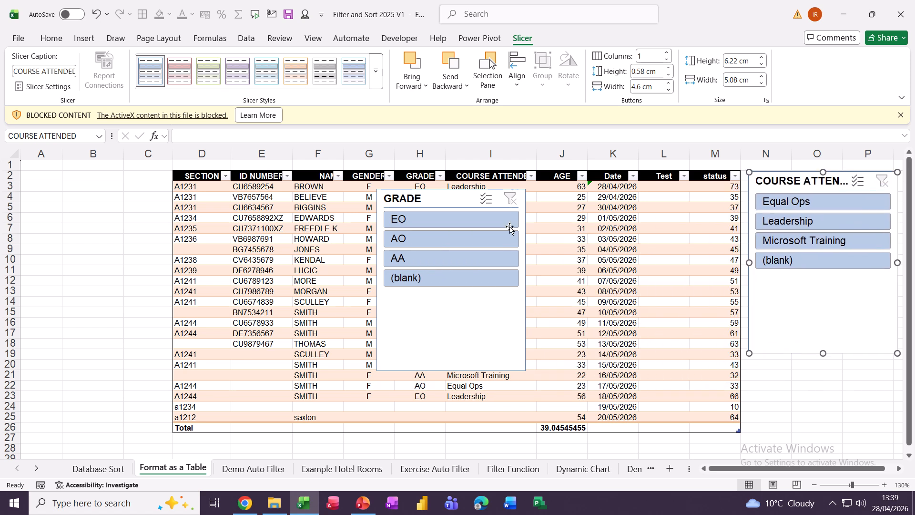
drag(412, 202, 56, 184)
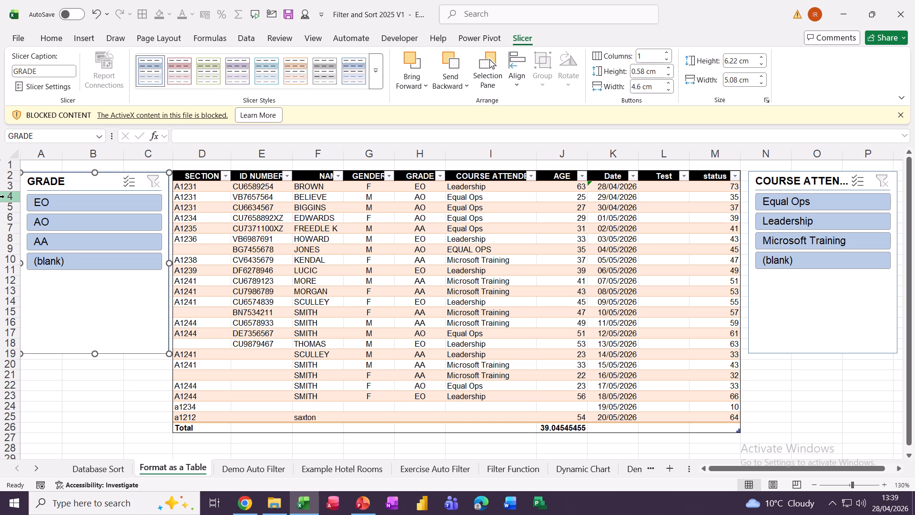
Use the GRADE slicer to show only EO records, clear it, and filter to AO and AA together.
click(56, 205)
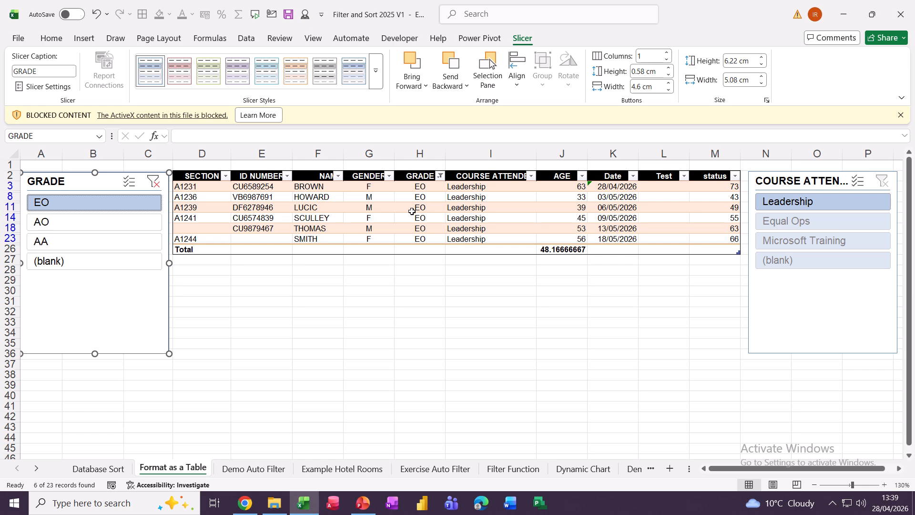
click(153, 181)
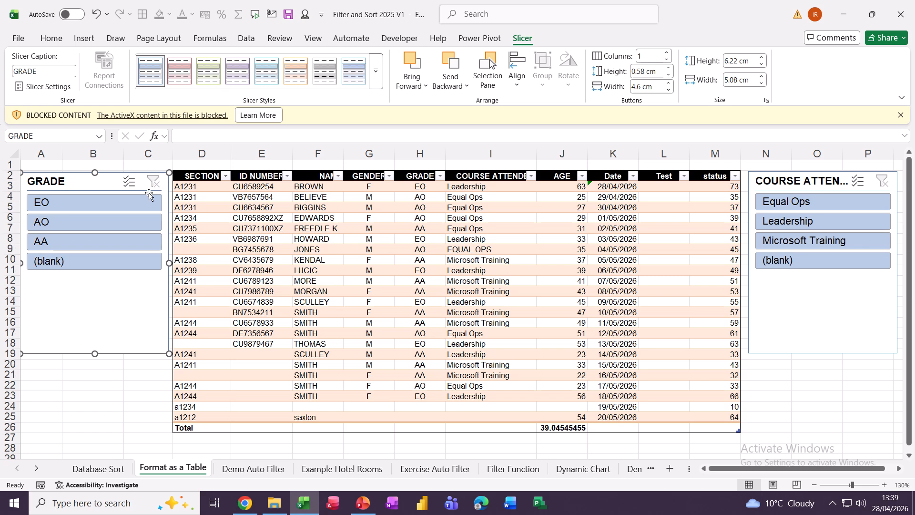
click(77, 221)
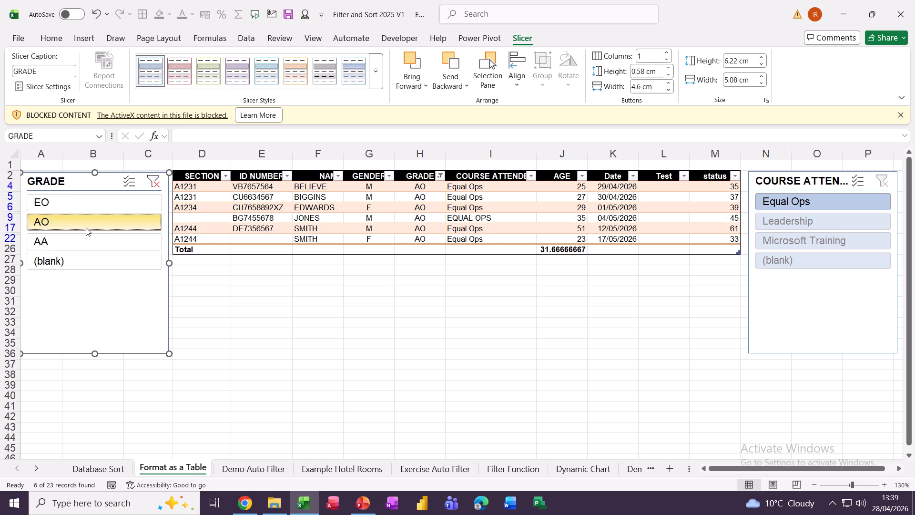
ctrl+click(95, 241)
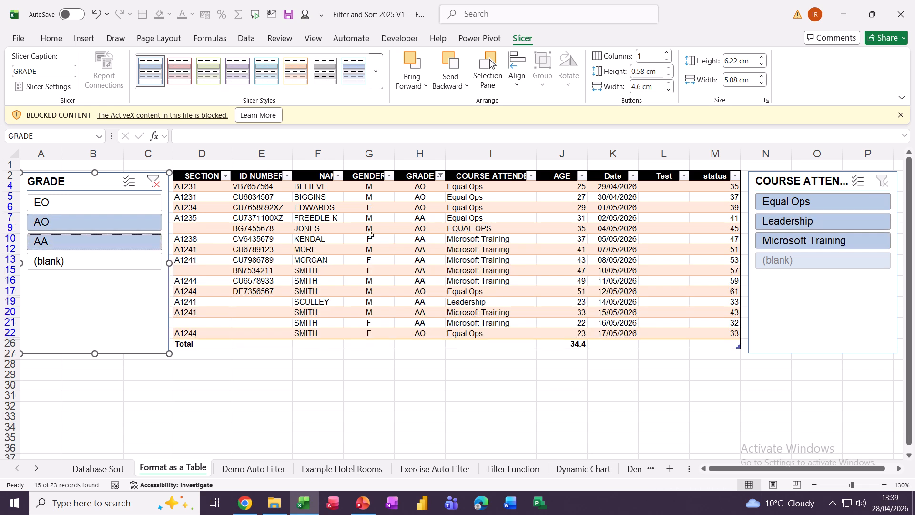
Filter the courses to Leadership and to Equal Ops in turn with the COURSE ATTENDED slicer, and clear both slicers.
click(771, 223)
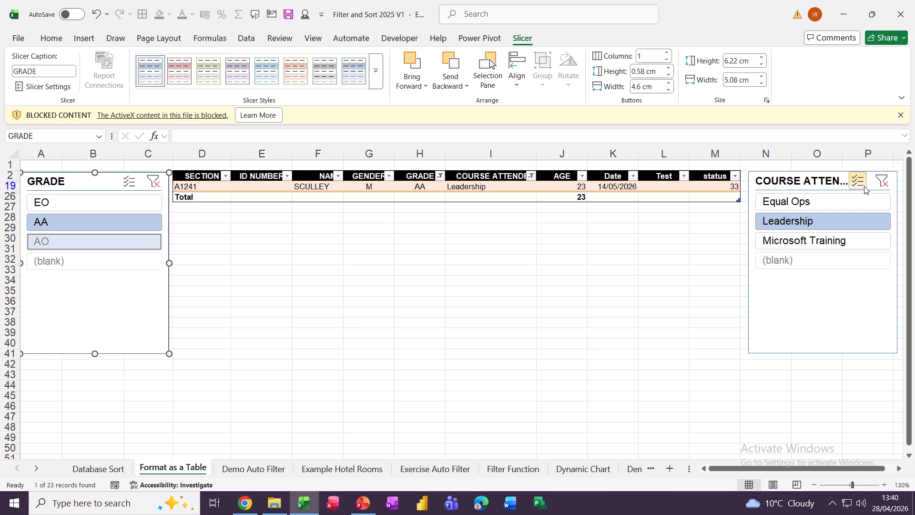
click(883, 181)
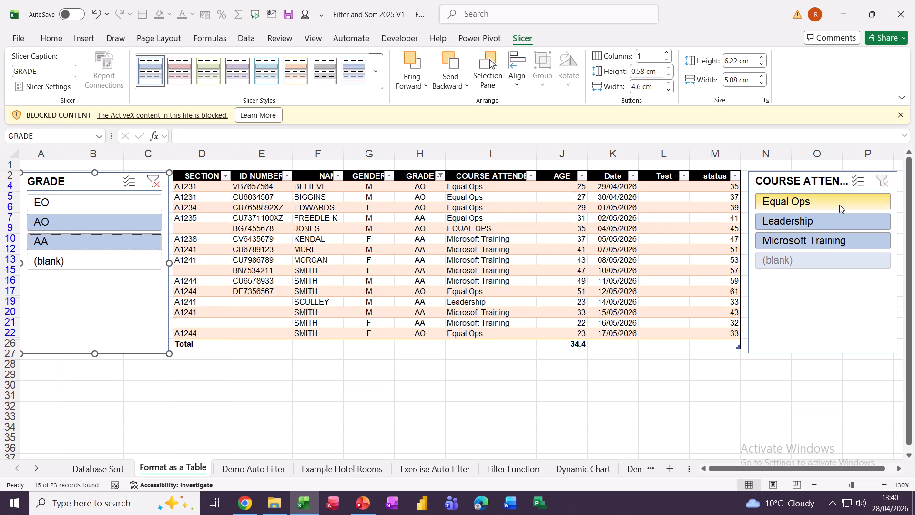
click(761, 202)
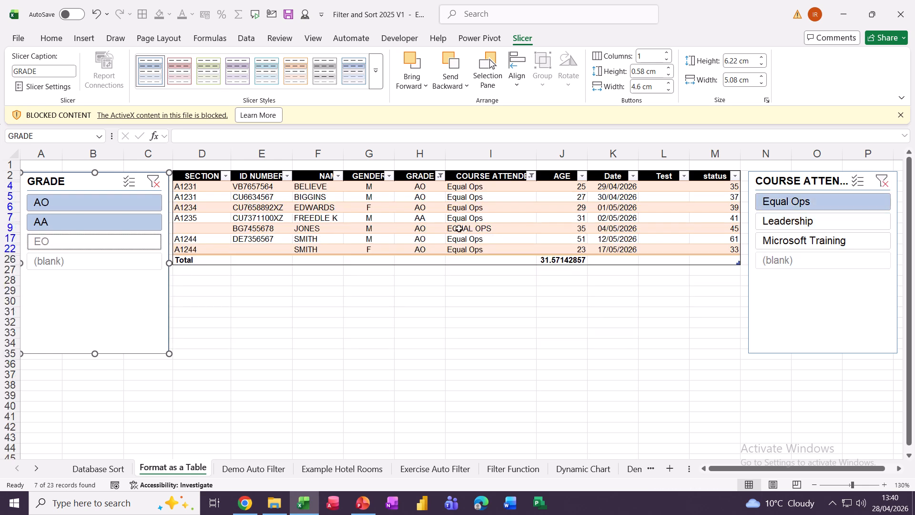
click(153, 182)
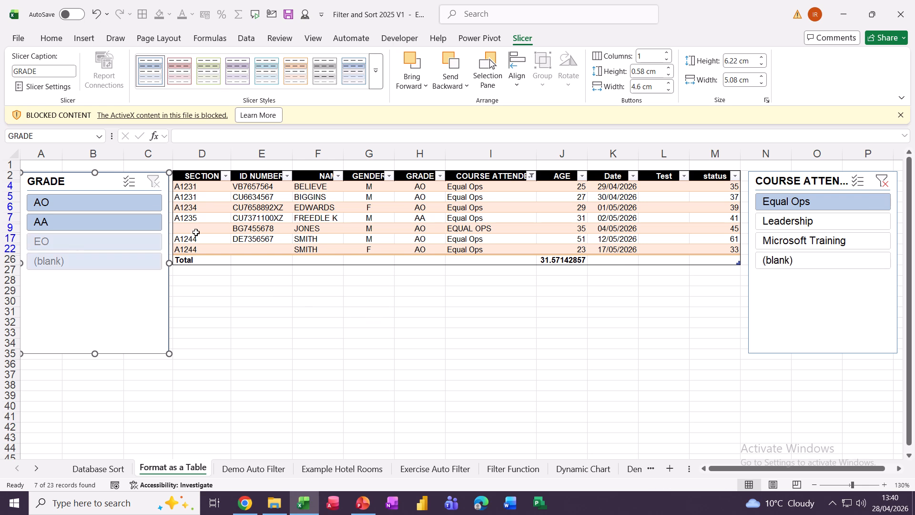
click(882, 181)
click(512, 239)
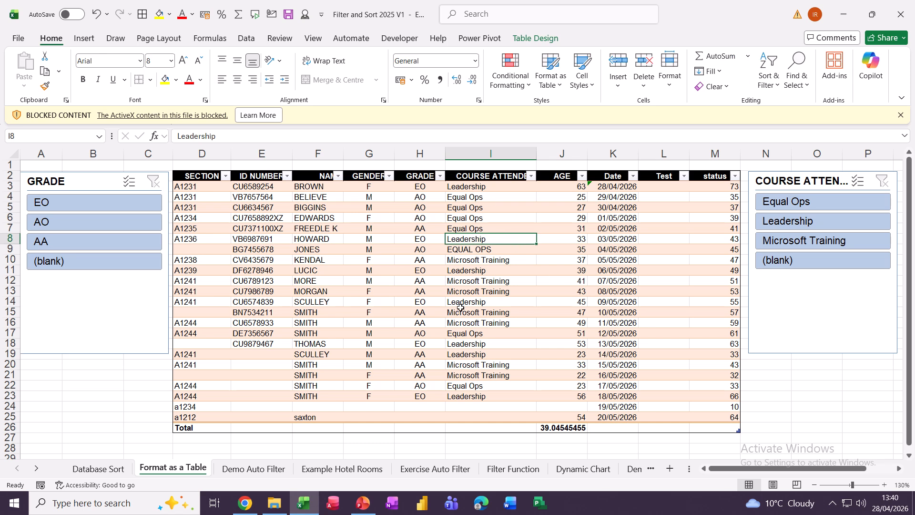
click(356, 243)
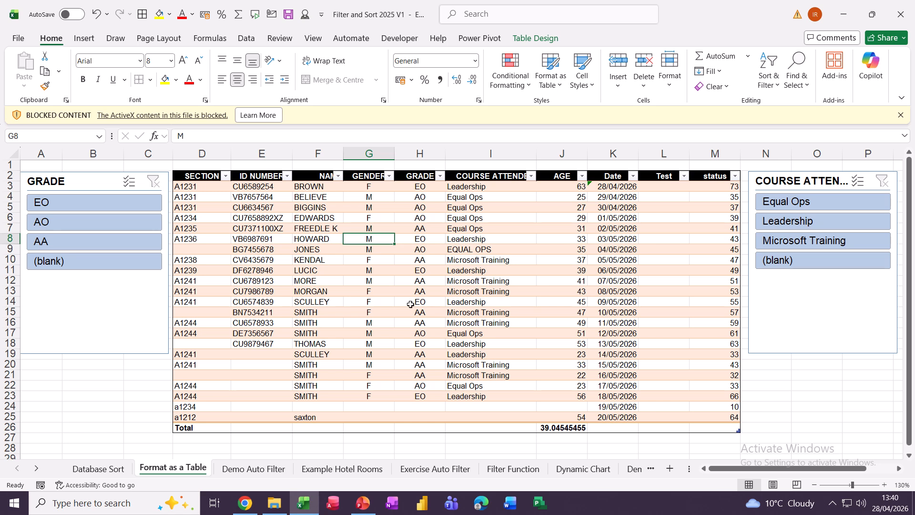
click(339, 177)
click(339, 177)
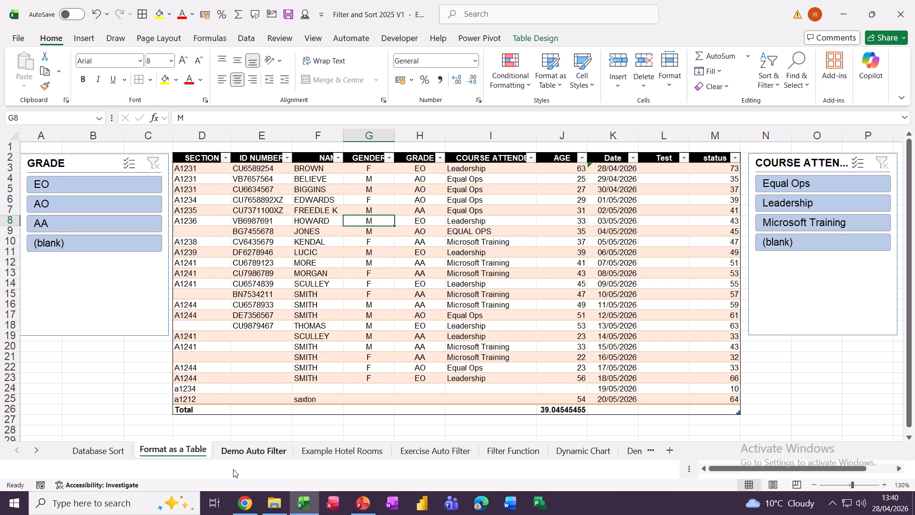
Go to the Demo Auto Filter sheet and autofit the Date column M to its contents.
click(233, 470)
click(315, 270)
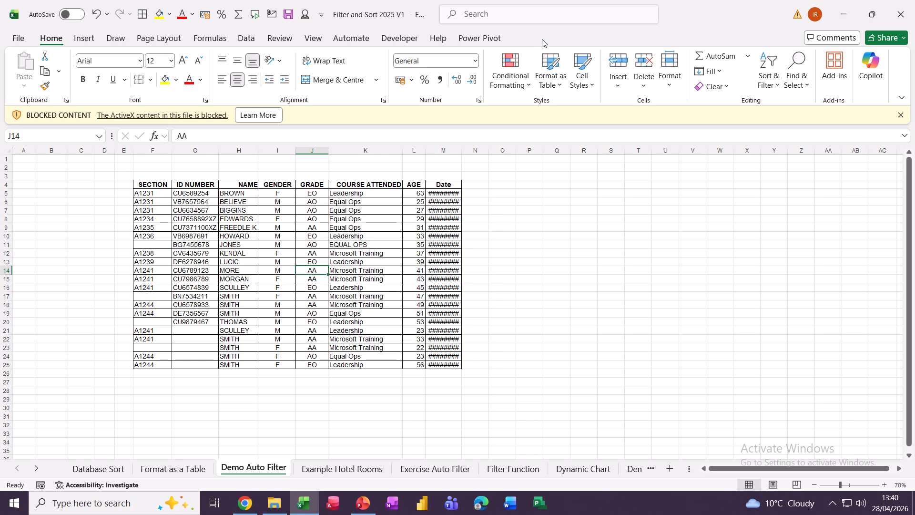
click(176, 469)
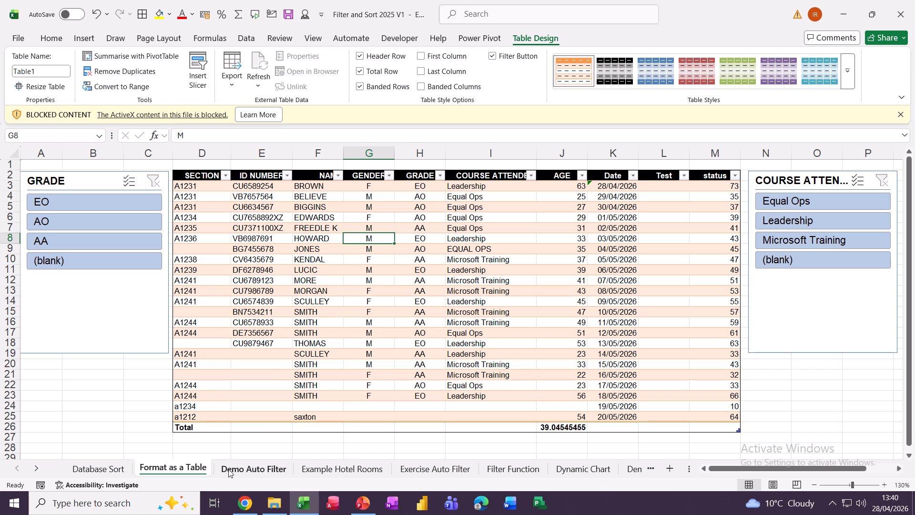
click(253, 468)
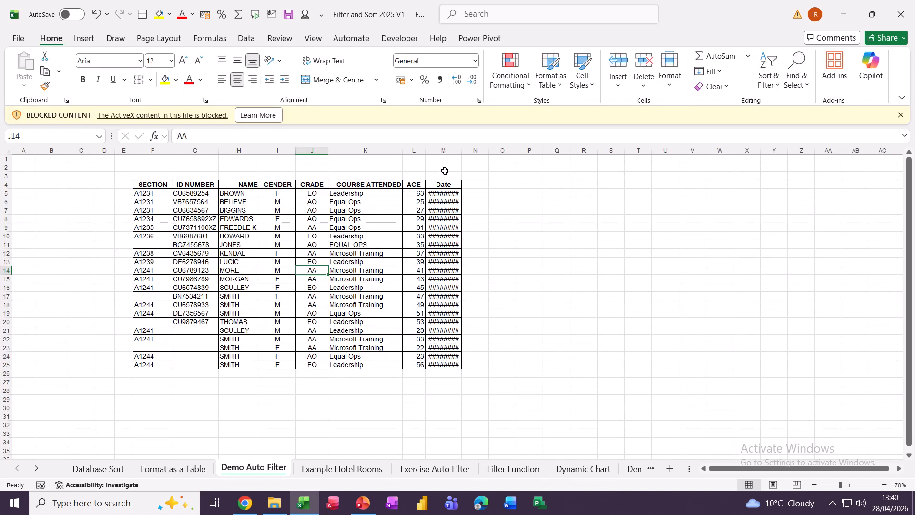
double_click(461, 151)
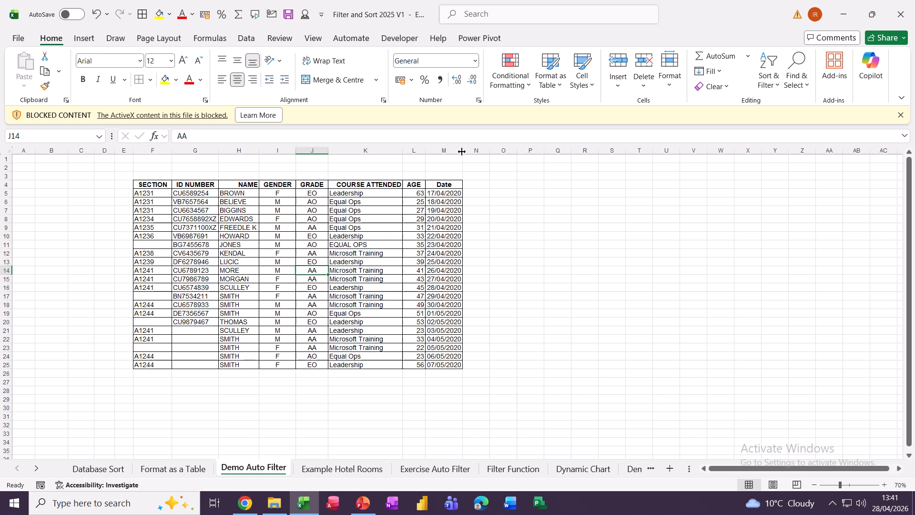
Turn on filtering for the data list on the Demo Auto Filter sheet.
click(400, 260)
scroll(575, 298, up, 1)
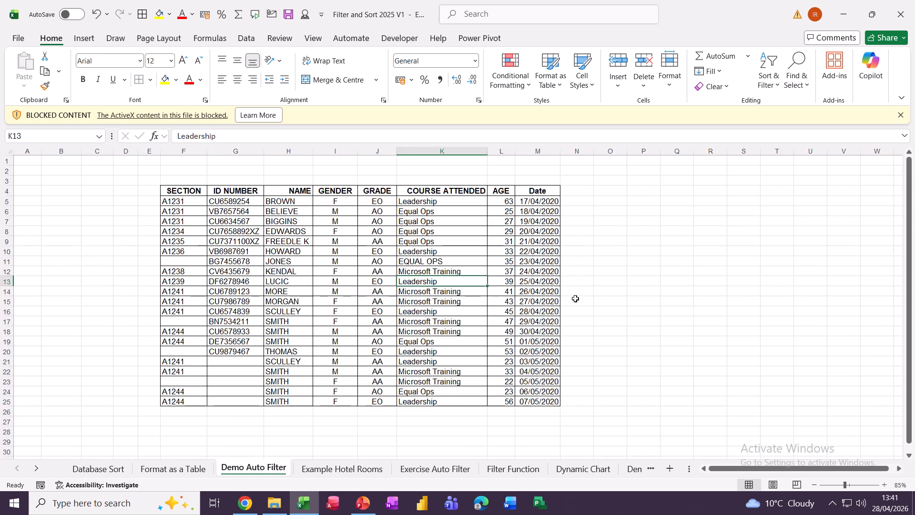
scroll(575, 298, up, 1)
scroll(505, 291, down, 1)
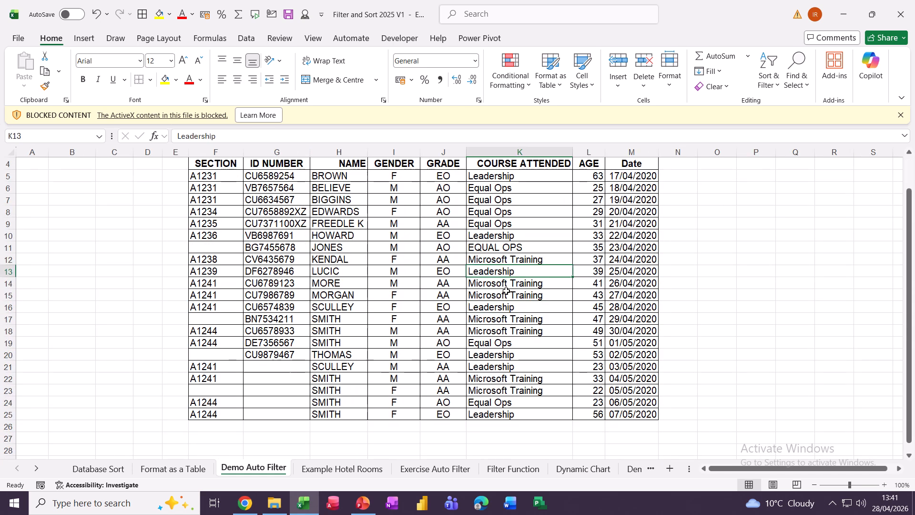
scroll(506, 291, up, 1)
click(411, 272)
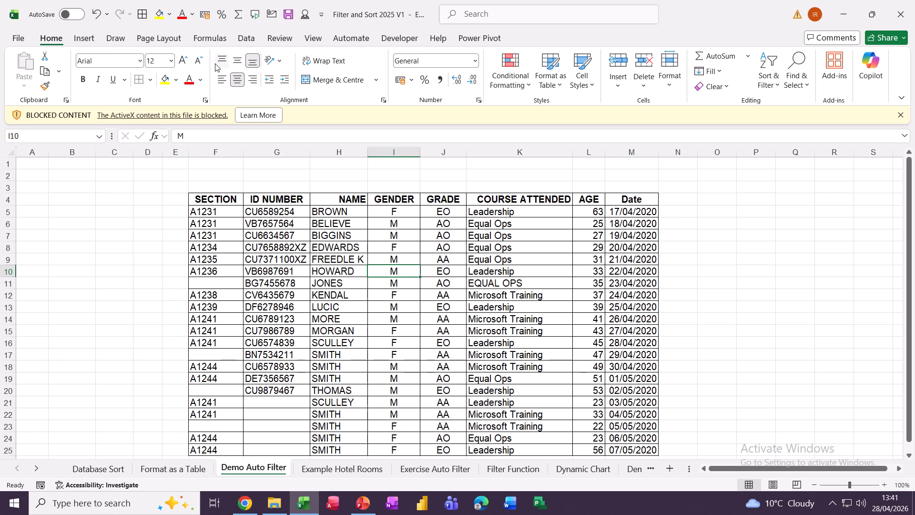
click(244, 44)
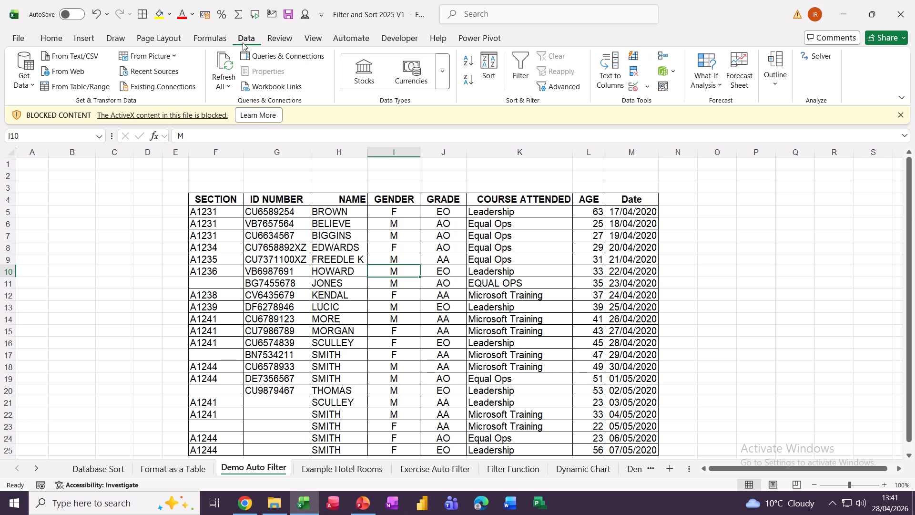
click(518, 66)
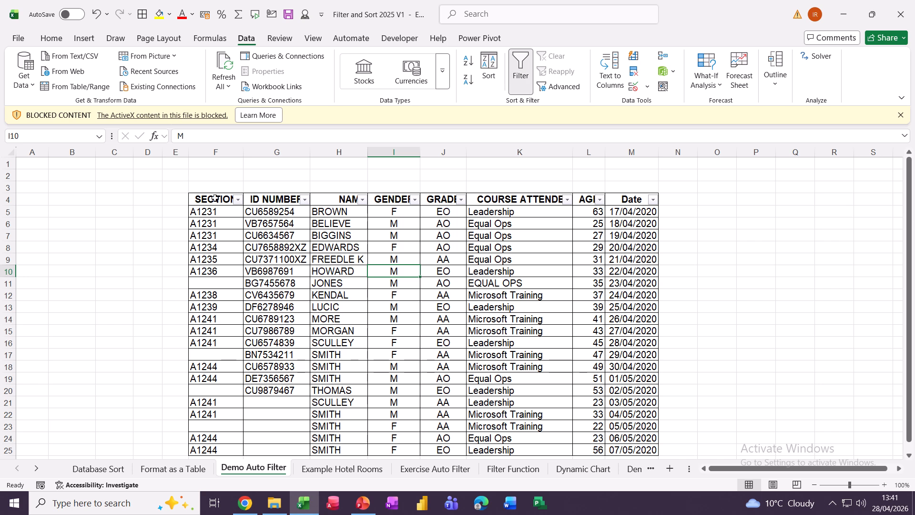
Fill the header row F4:M4 with yellow.
drag(210, 199, 619, 199)
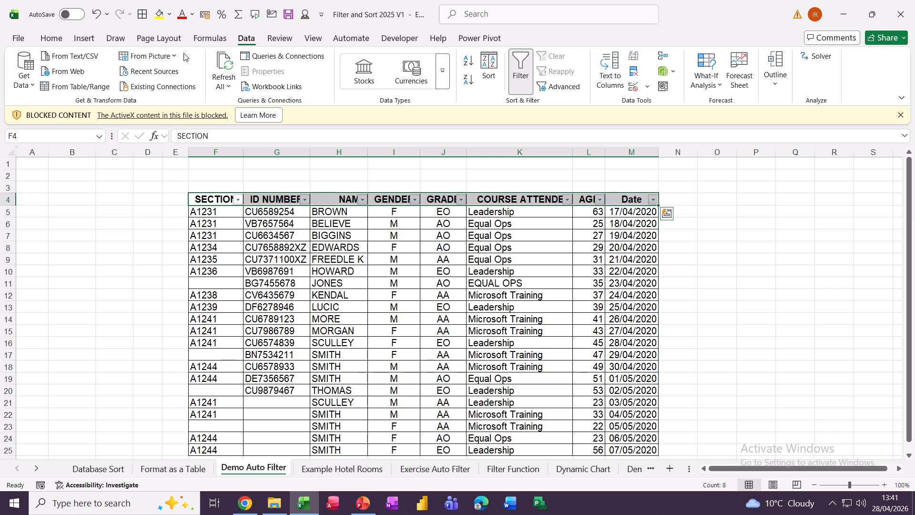
click(159, 15)
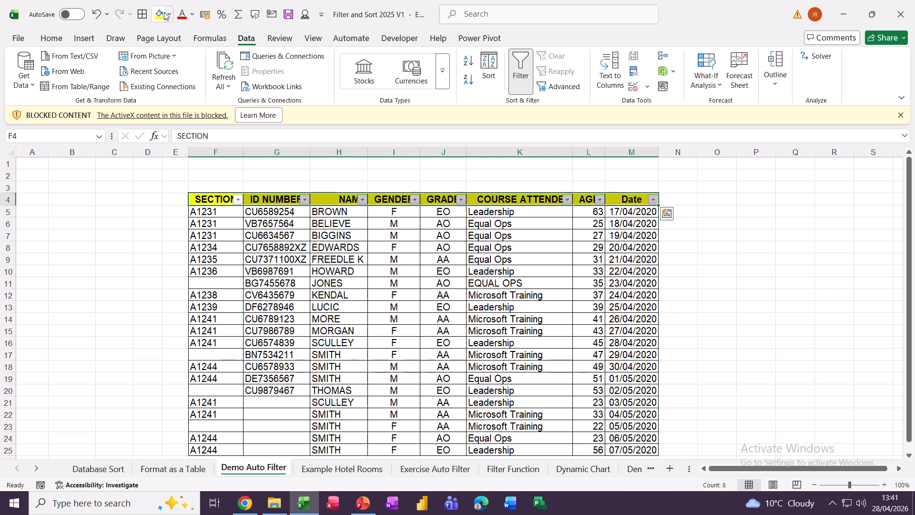
click(397, 255)
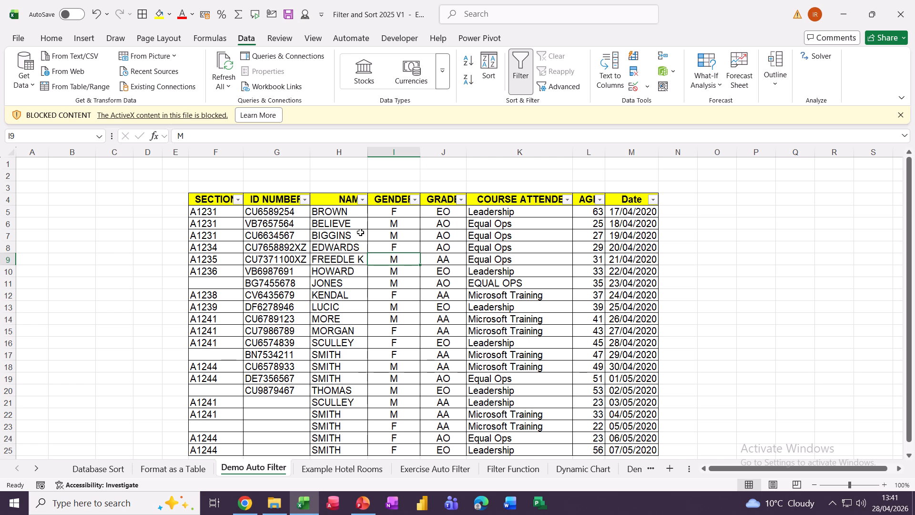
Filter the GENDER column to M only by excluding F, and clear the filter.
click(414, 200)
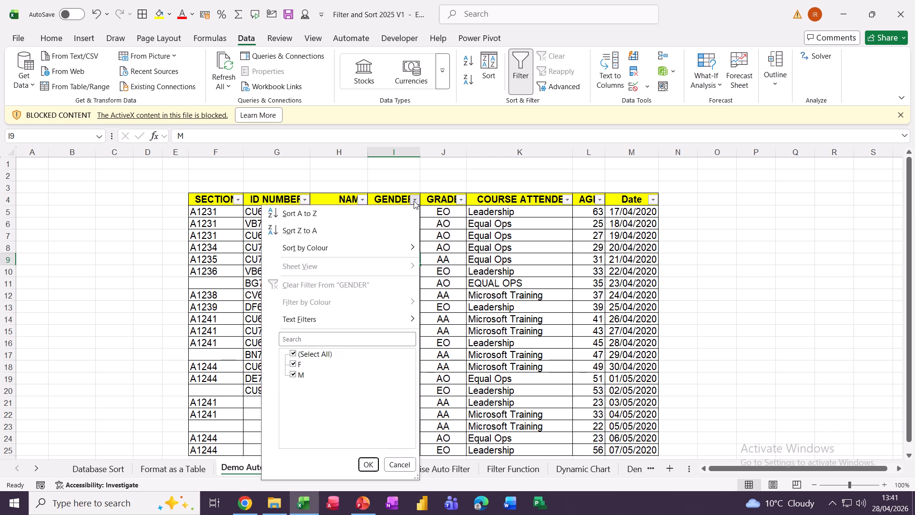
click(293, 366)
click(367, 464)
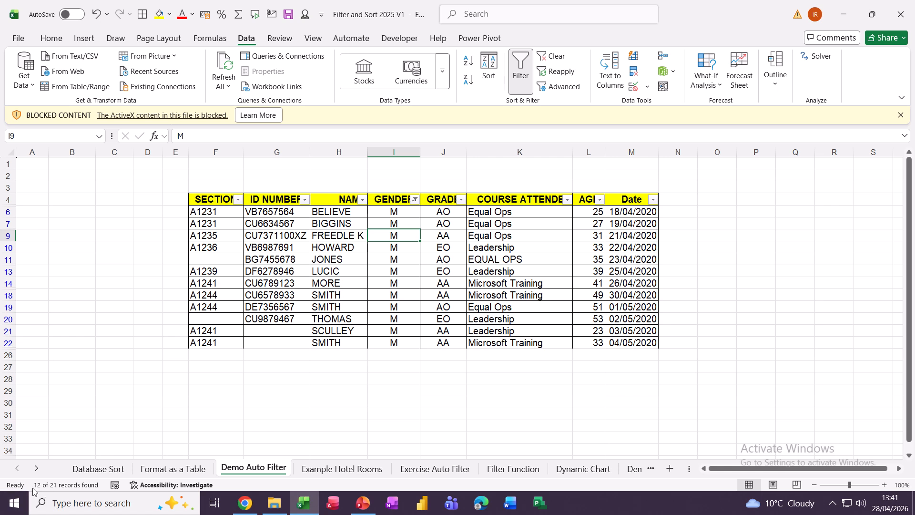
mouse_move(47, 491)
click(552, 57)
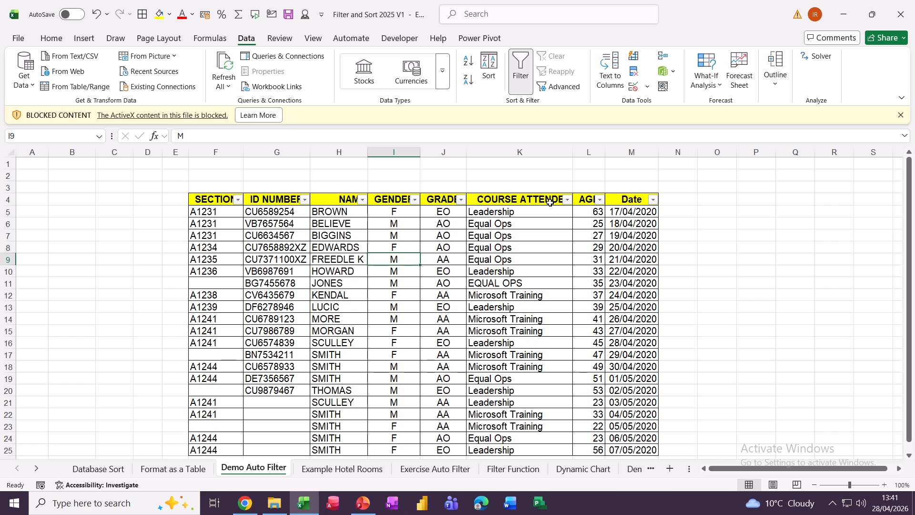
Filter the COURSE ATTENDED column to Equal Ops only, and clear the filter.
click(567, 200)
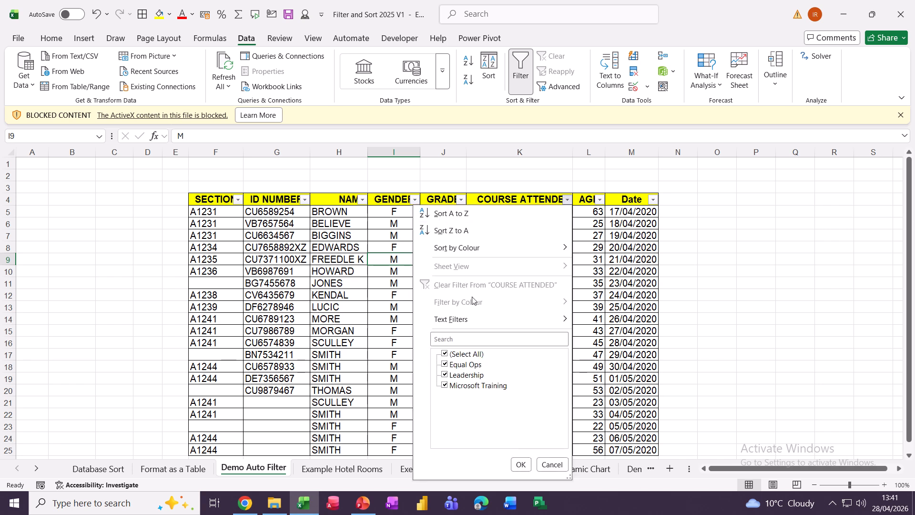
click(445, 354)
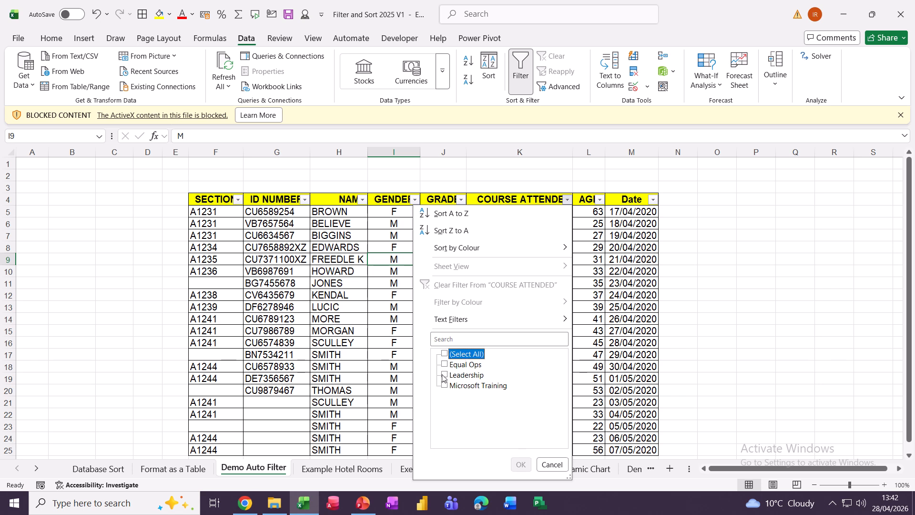
click(445, 364)
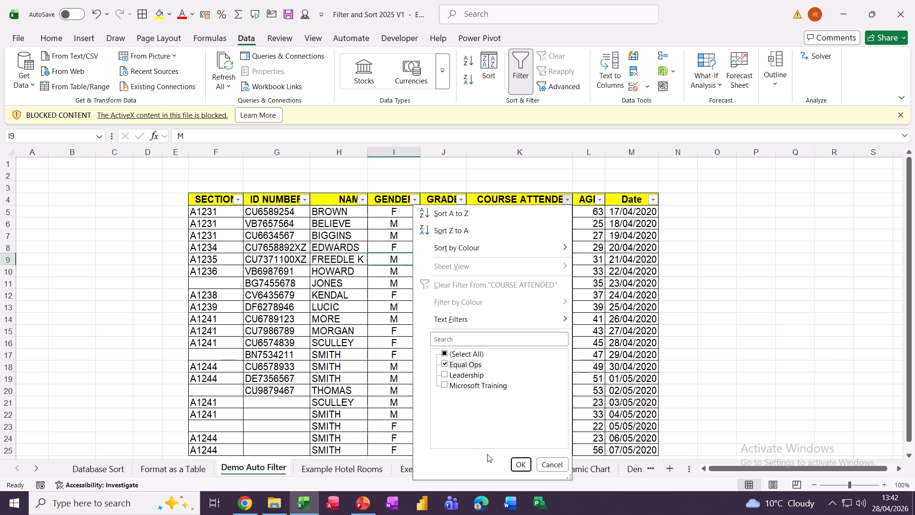
click(521, 464)
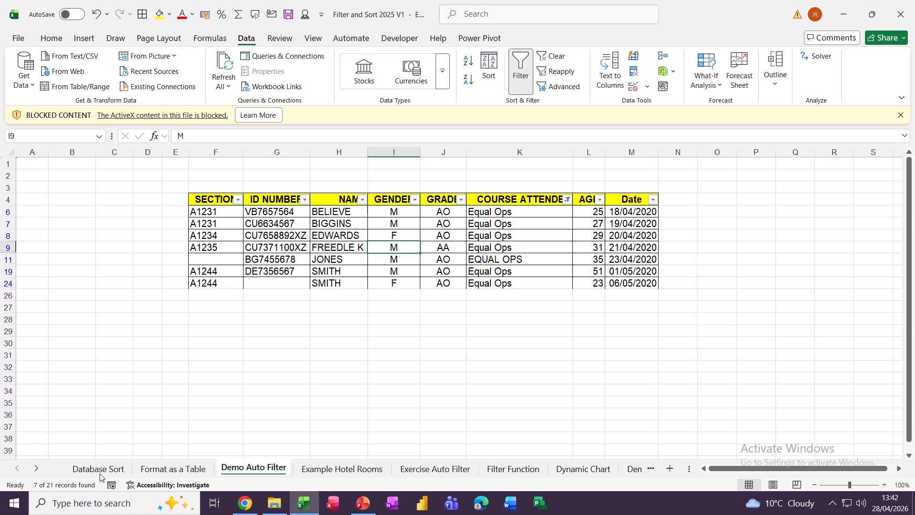
click(554, 58)
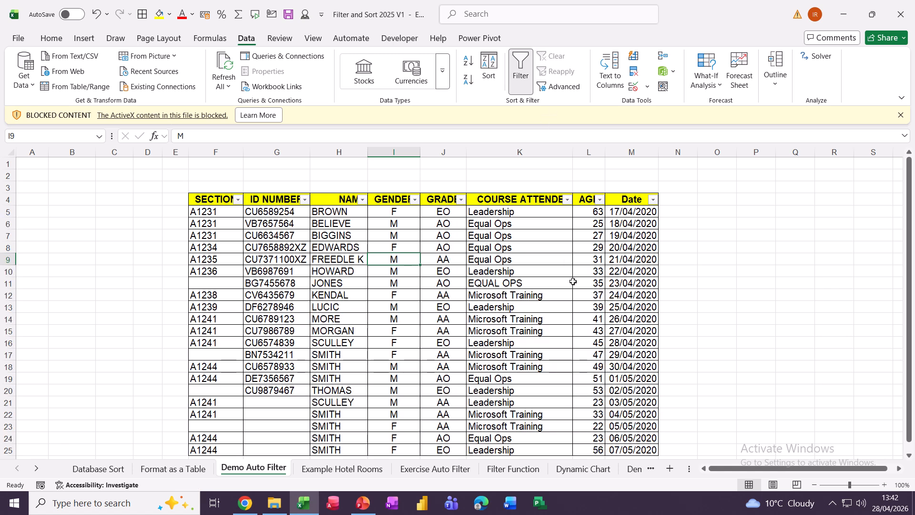
Filter the GENDER column to F only by excluding M.
click(414, 200)
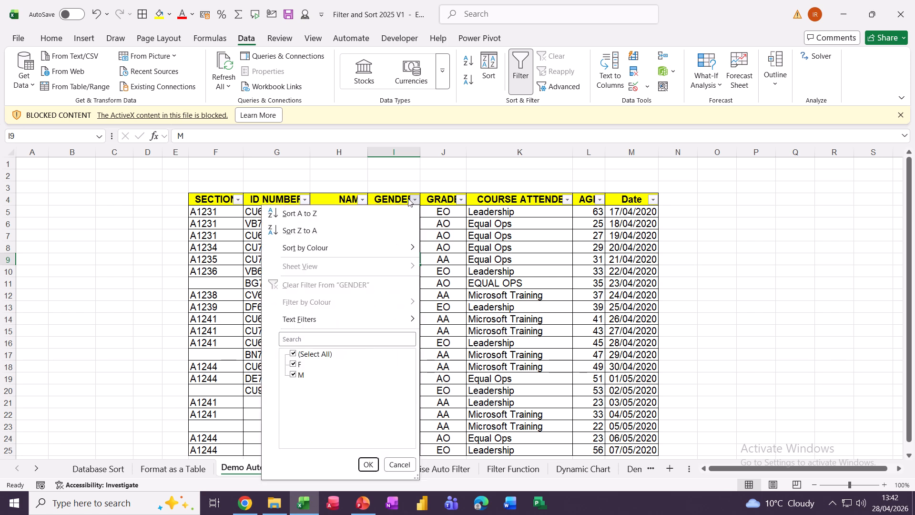
click(295, 375)
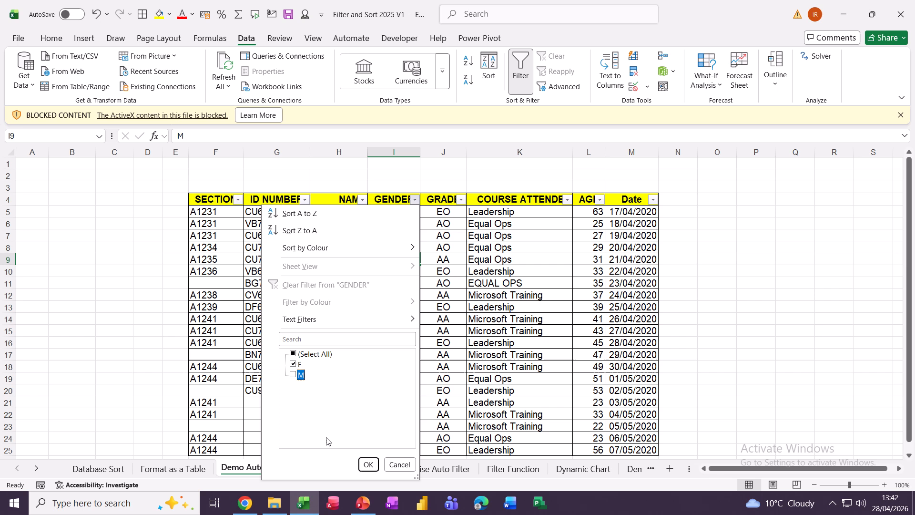
click(367, 463)
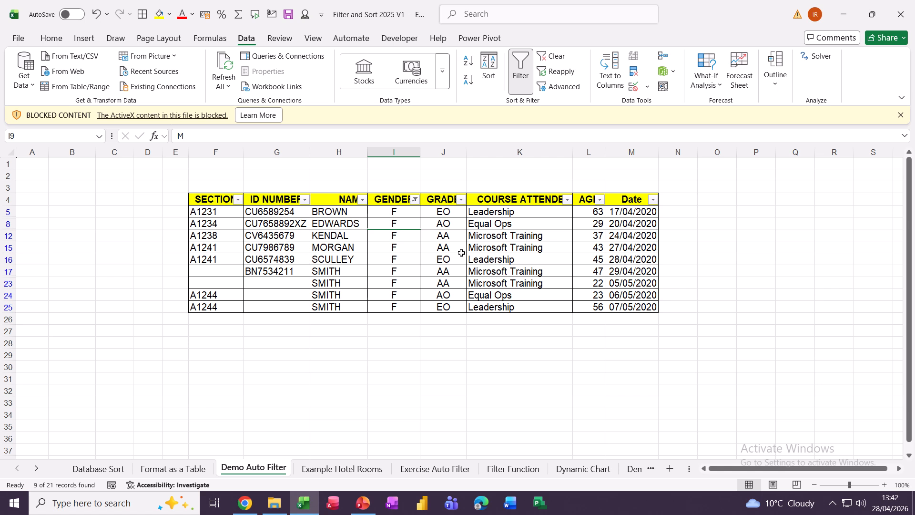
Narrow the filtered list to grade AA only in the GRADE column, and clear all filters.
click(461, 199)
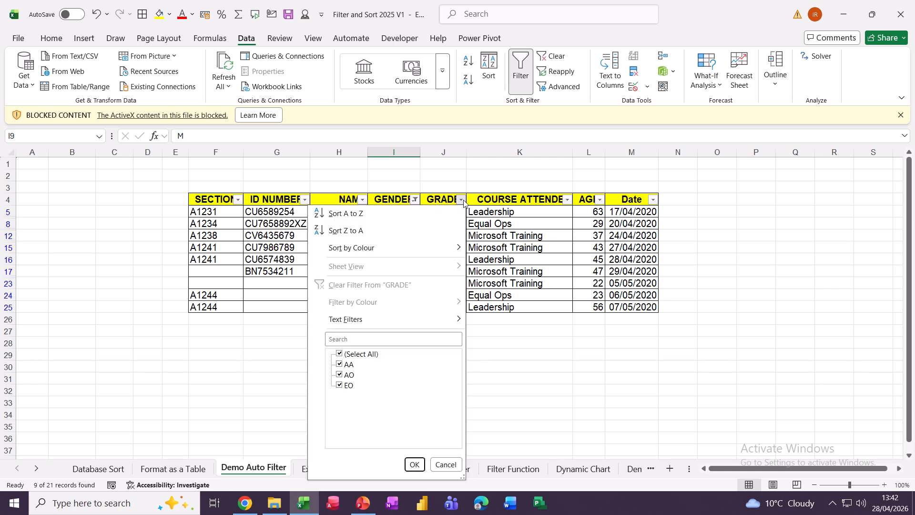
click(339, 355)
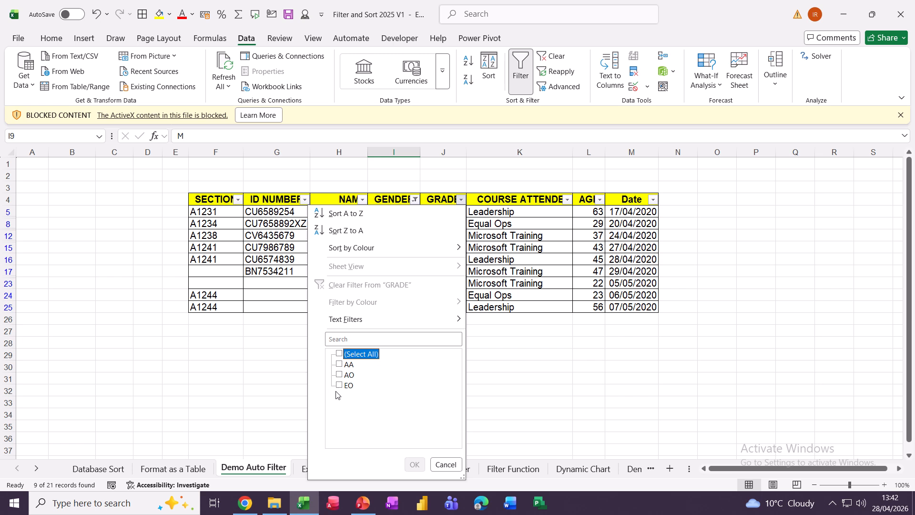
click(339, 364)
click(412, 464)
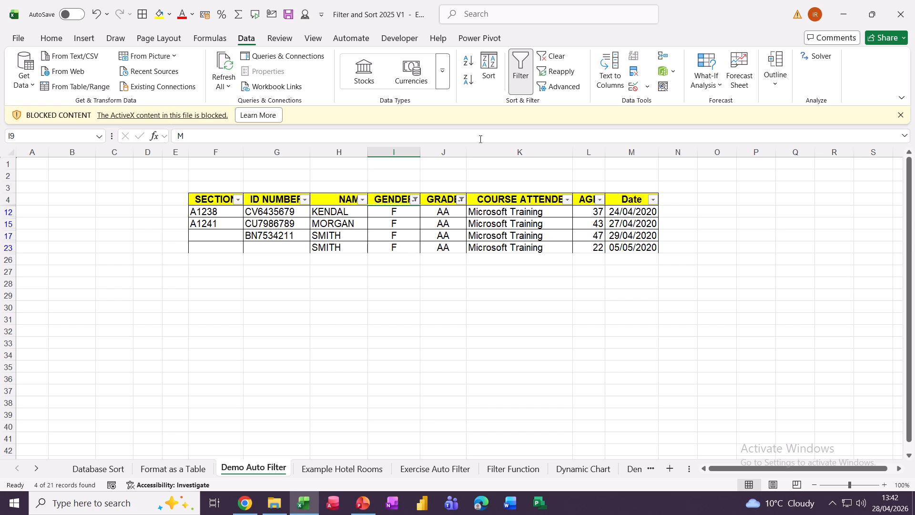
click(553, 56)
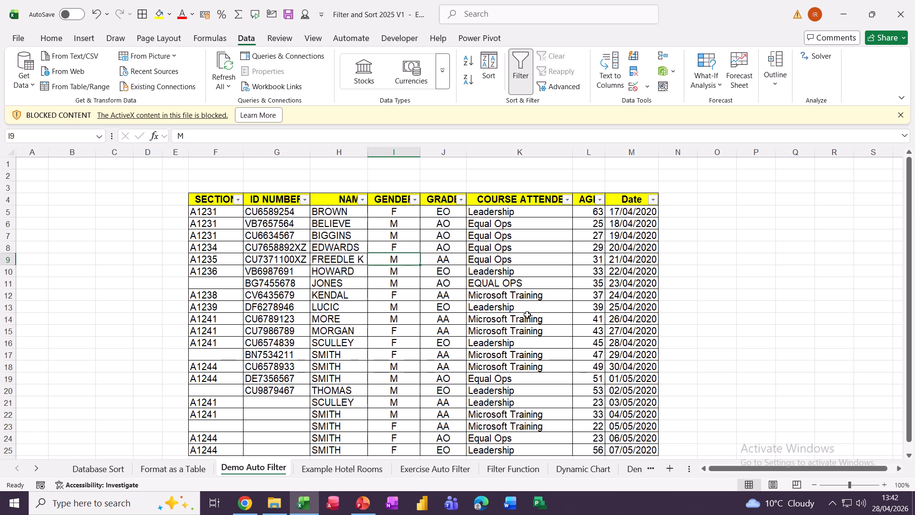
Start a Between date filter on the Date column, with the first condition is after or equal to 17/04/2020.
click(653, 200)
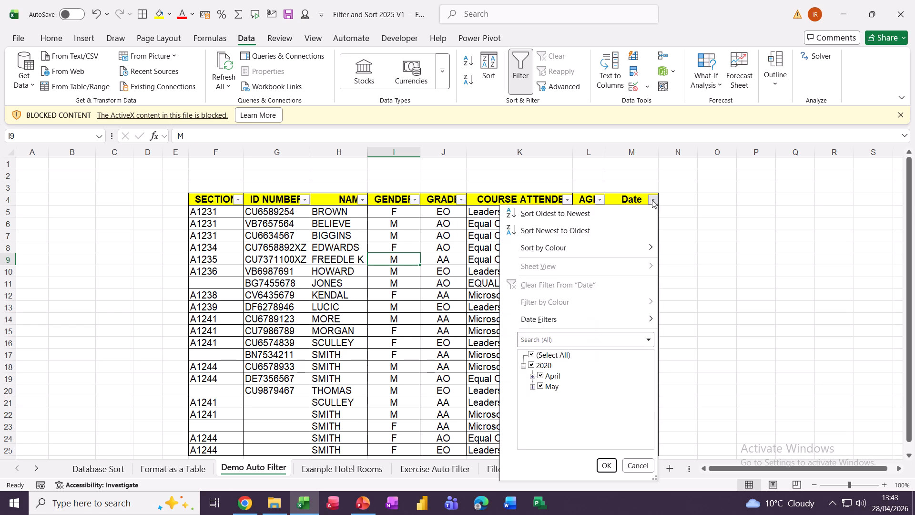
click(453, 294)
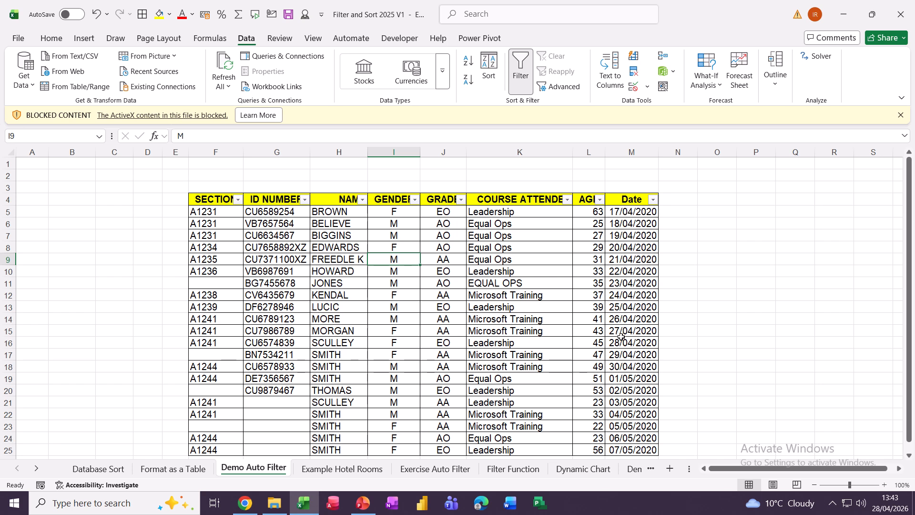
click(654, 200)
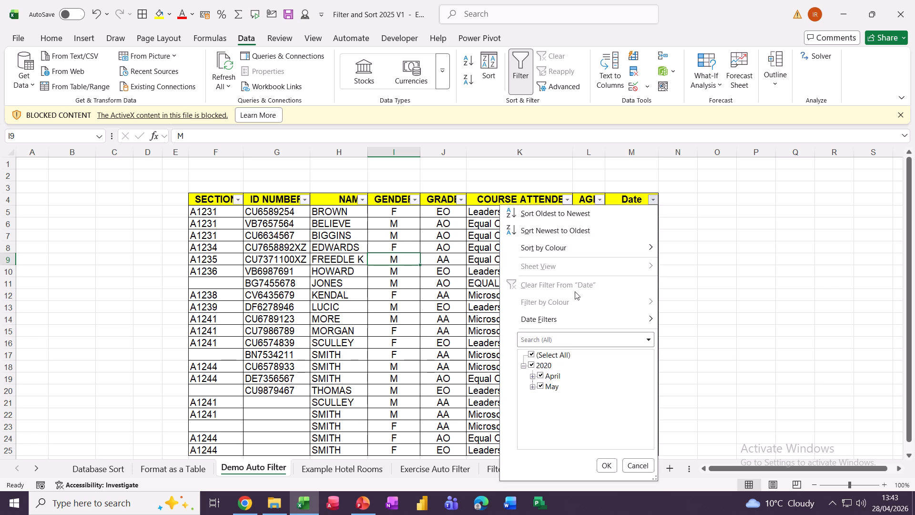
click(538, 318)
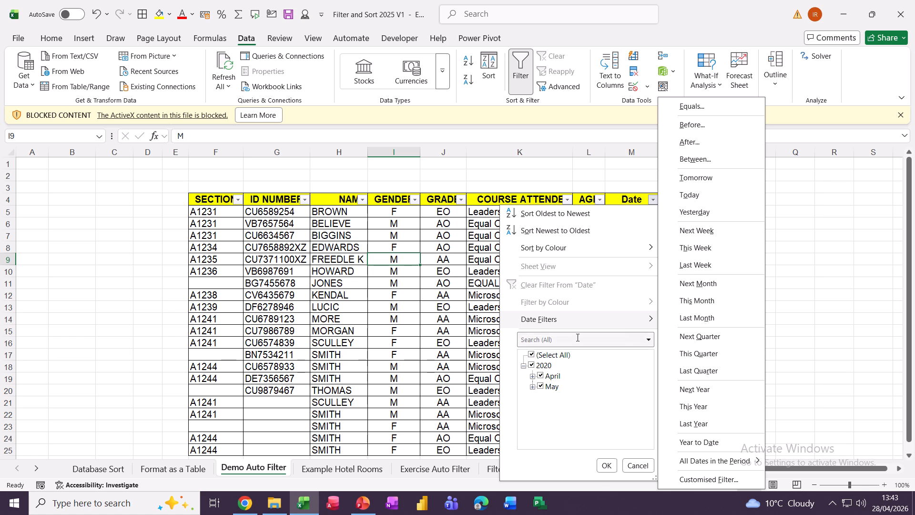
mouse_move(538, 320)
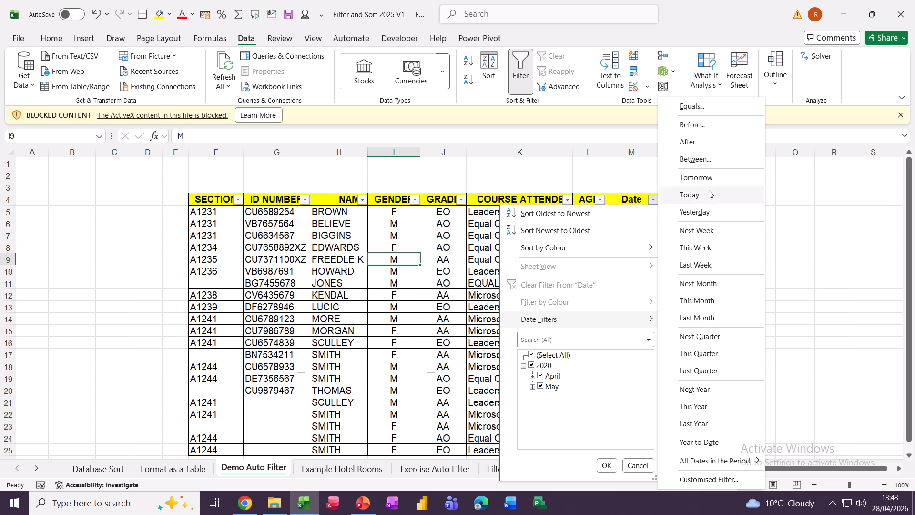
click(693, 160)
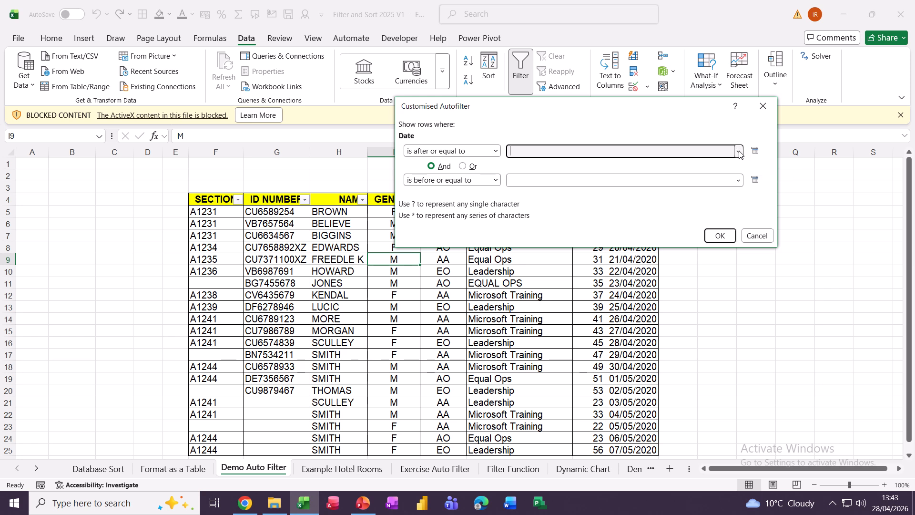
click(739, 151)
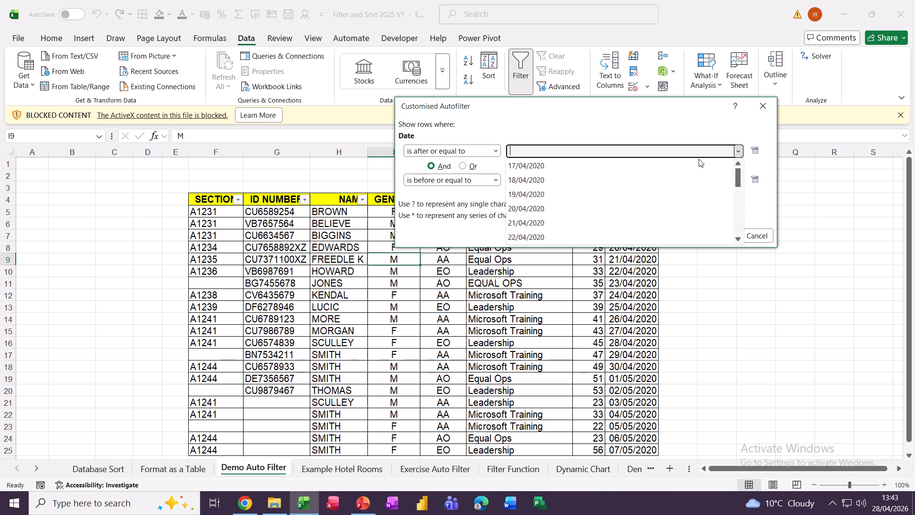
click(534, 170)
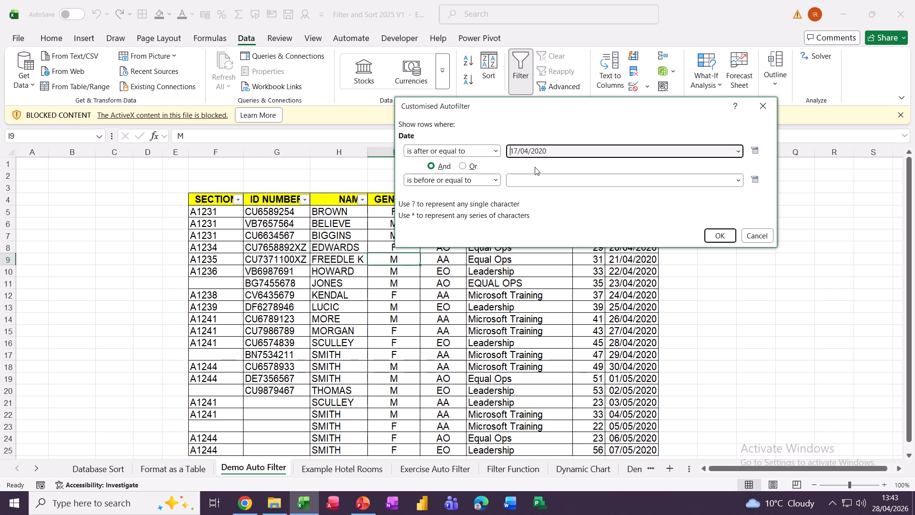
Set the Date filter's second condition to is before or equal to 25/04/2020, apply it, and clear the filter.
click(739, 181)
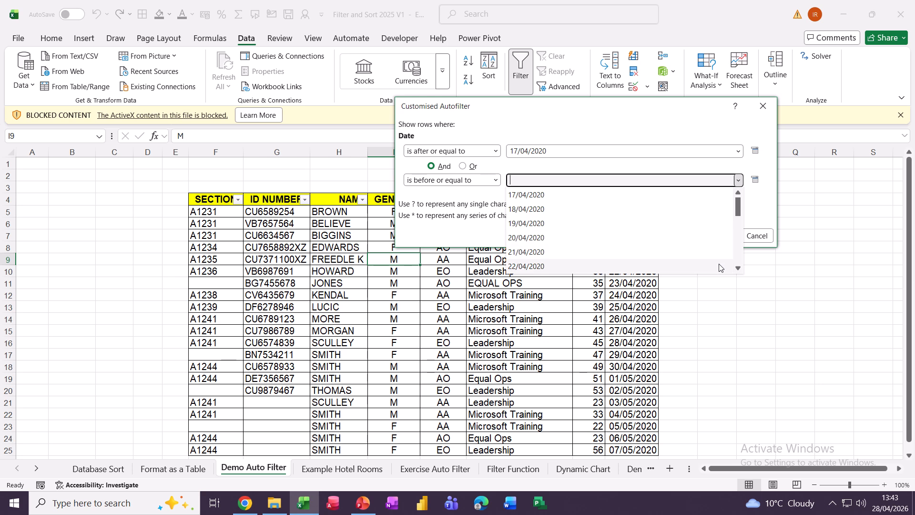
click(738, 268)
click(738, 268)
click(737, 268)
click(524, 266)
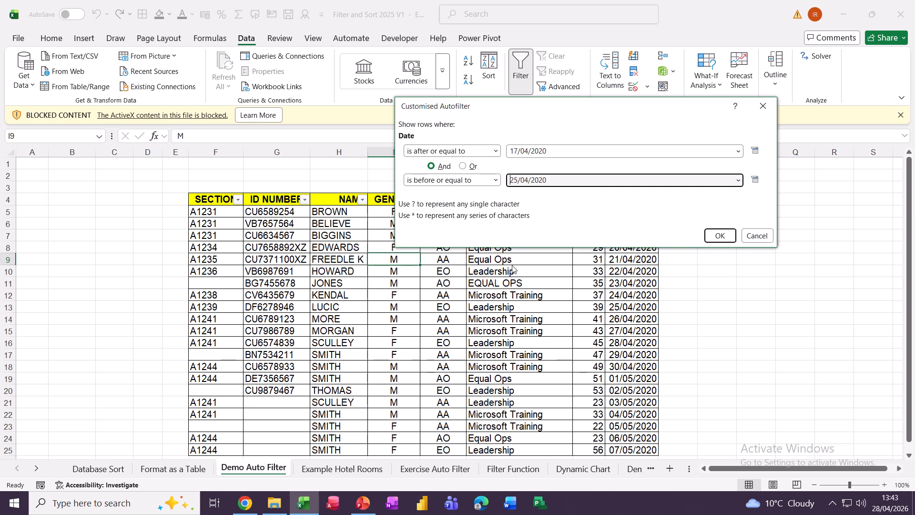
click(718, 237)
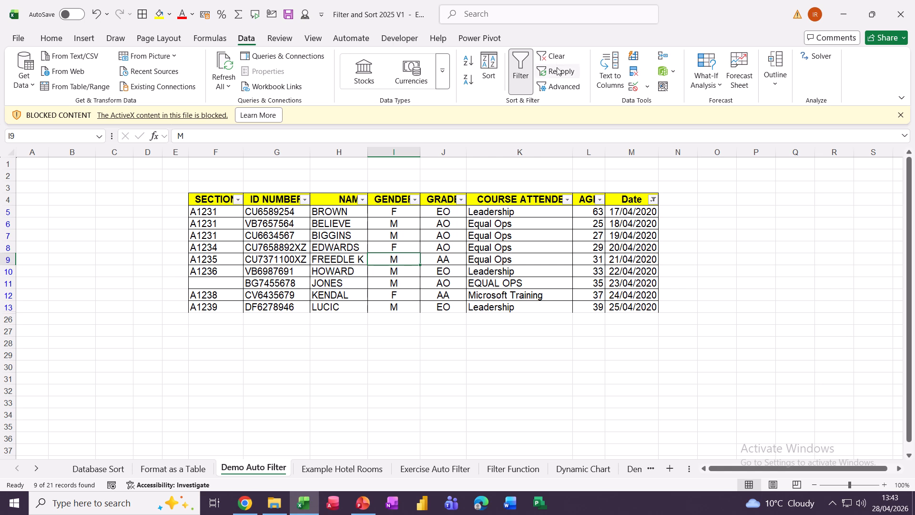
click(545, 57)
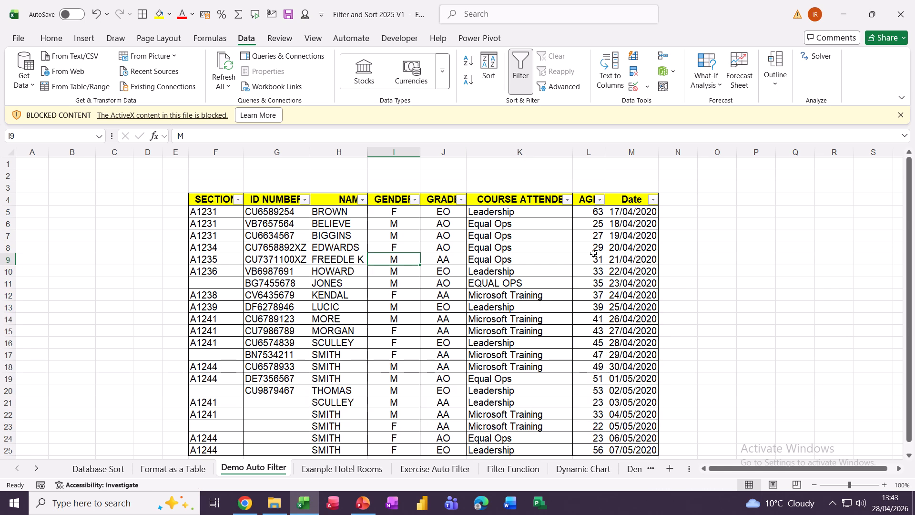
Start a customised number filter on the AGE column, with the first condition is greater than 50.
click(600, 200)
mouse_move(501, 322)
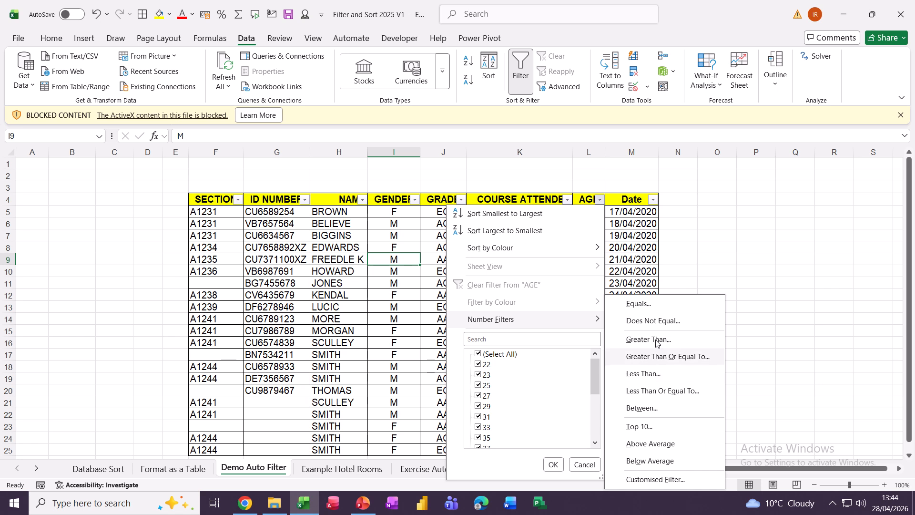
click(639, 484)
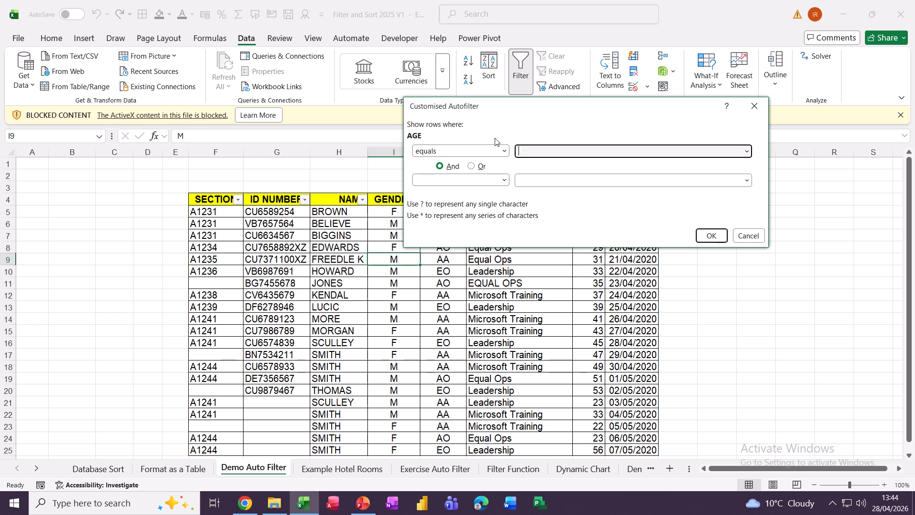
click(504, 151)
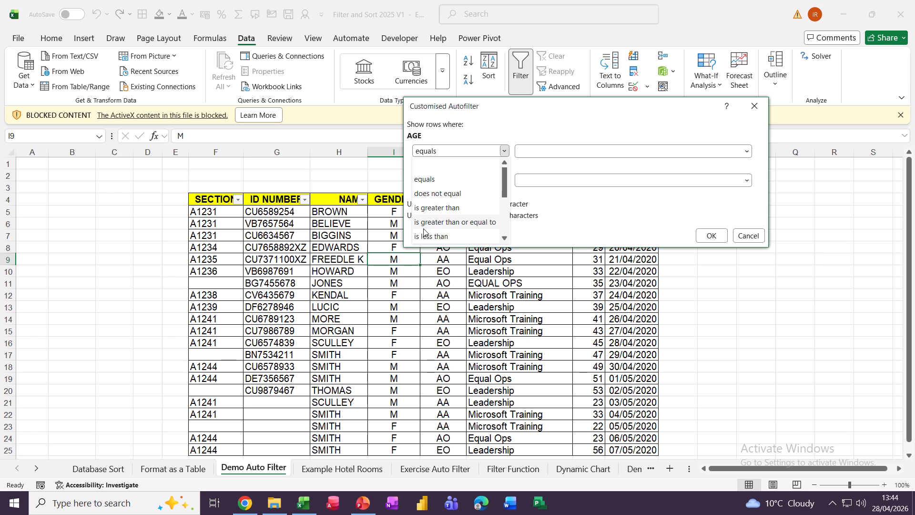
click(434, 208)
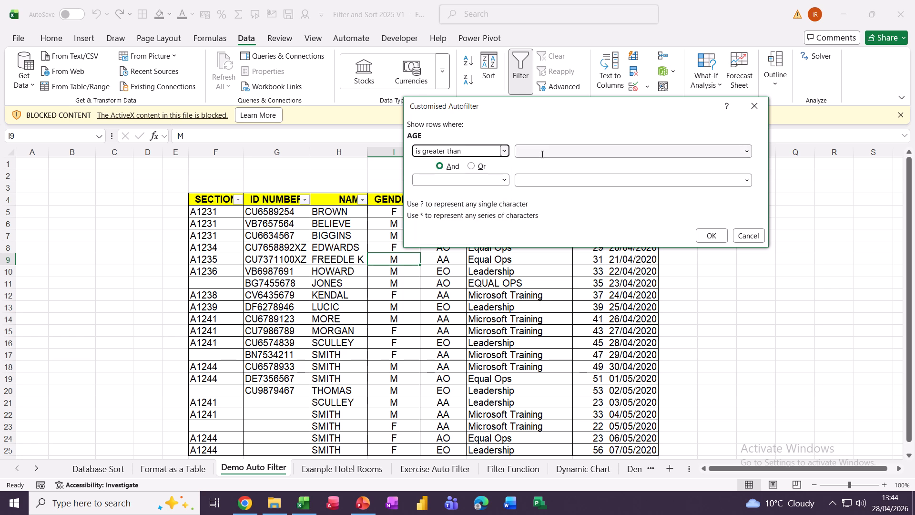
click(528, 150)
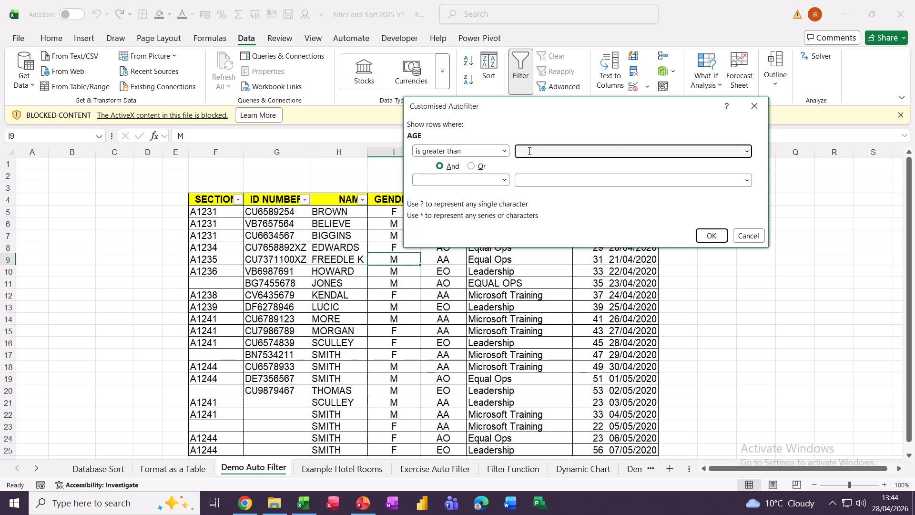
text(50)
Add the second AGE condition is less than 60, apply the filter, and clear it.
click(504, 179)
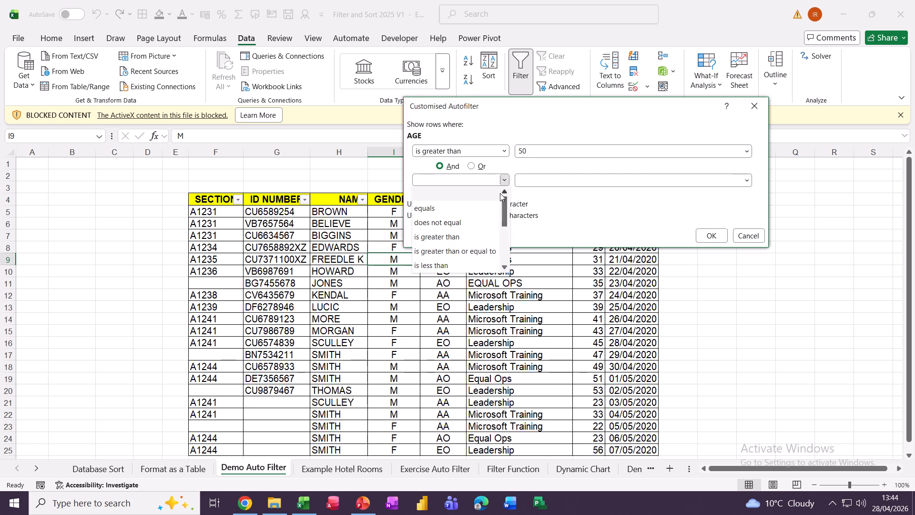
click(438, 266)
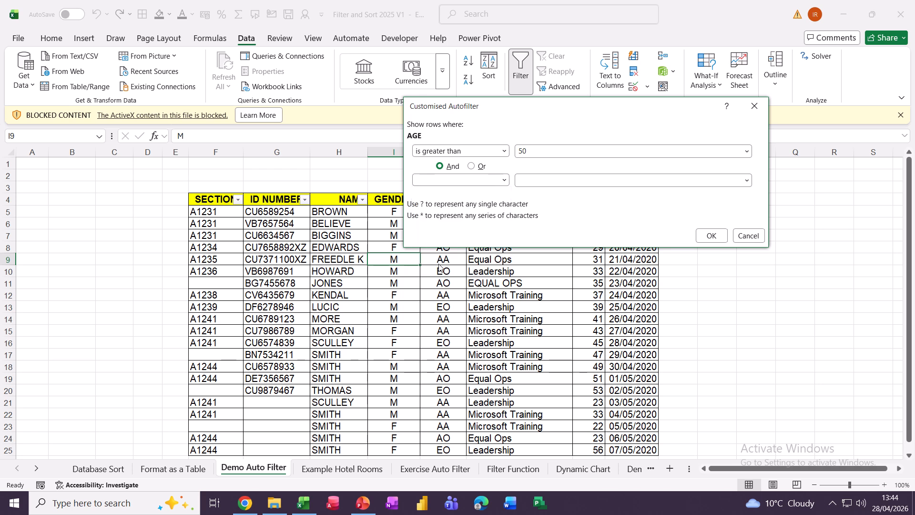
click(539, 185)
text(60)
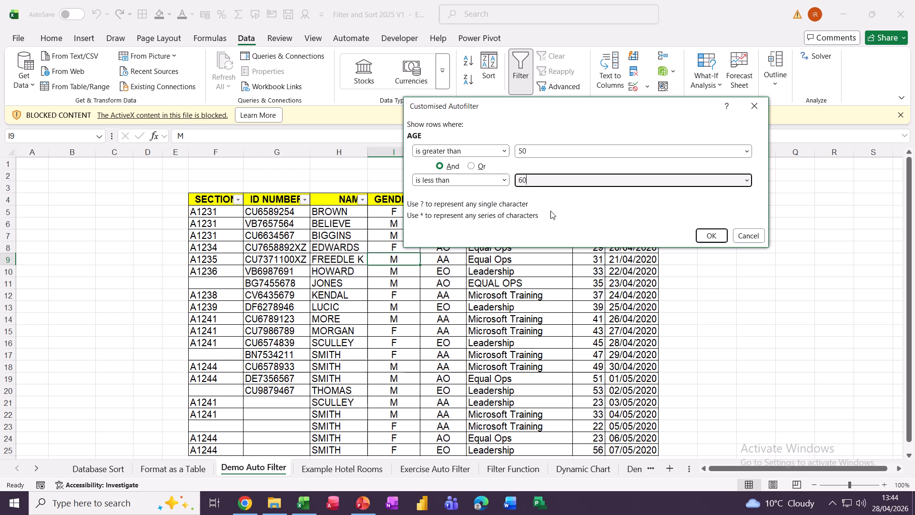
click(710, 235)
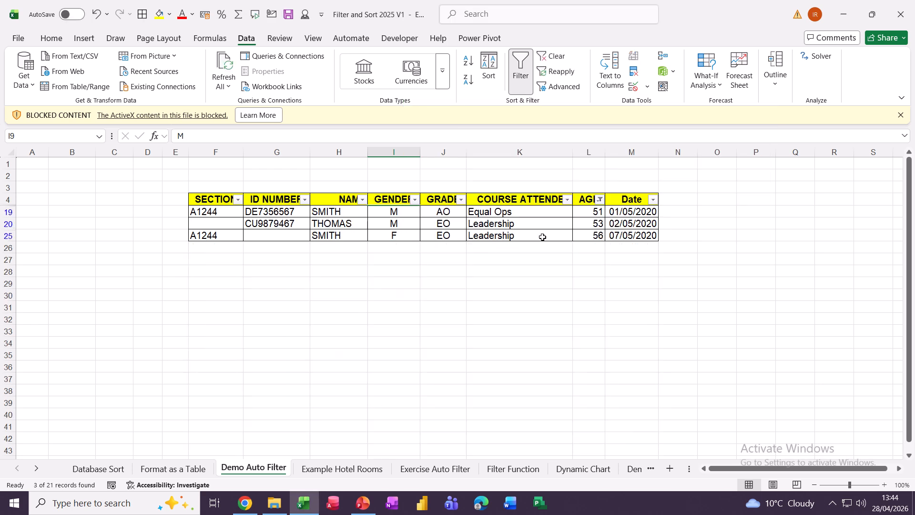
click(553, 57)
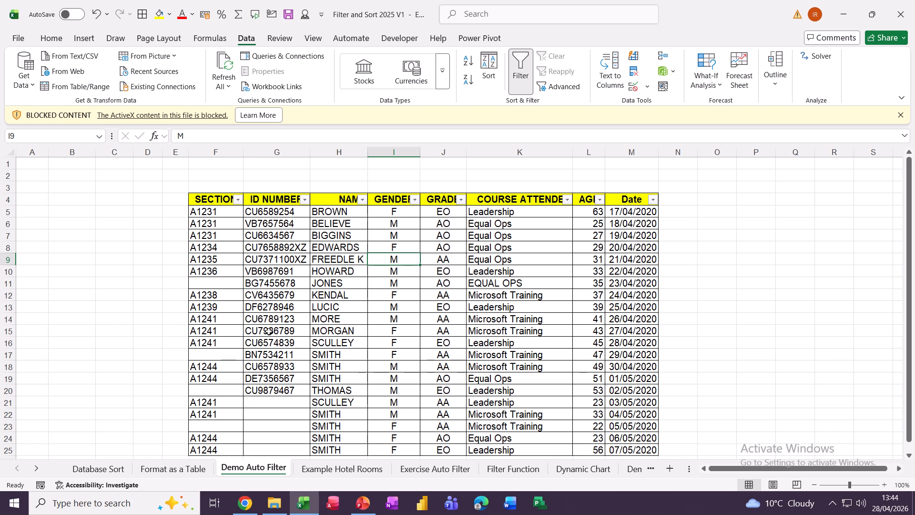
Start a customised text filter on the ID NUMBER column, with the first condition begins with cu.
click(304, 200)
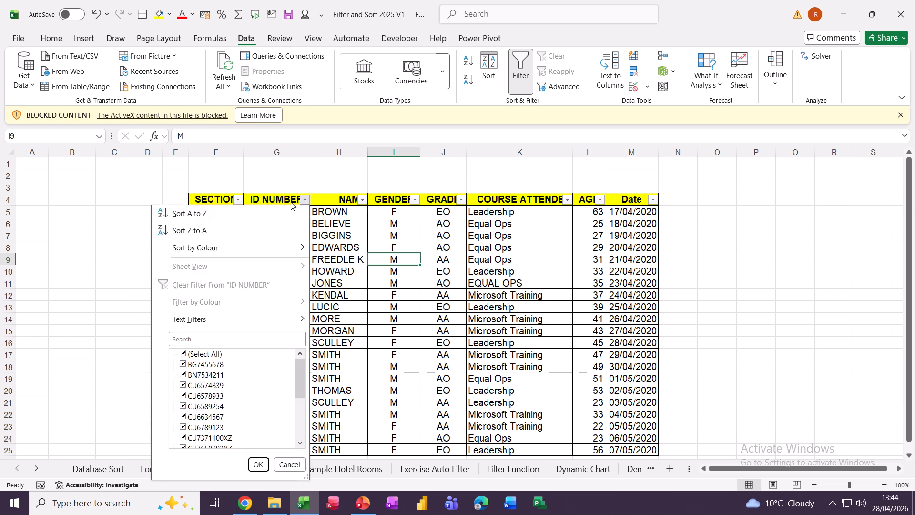
mouse_move(194, 327)
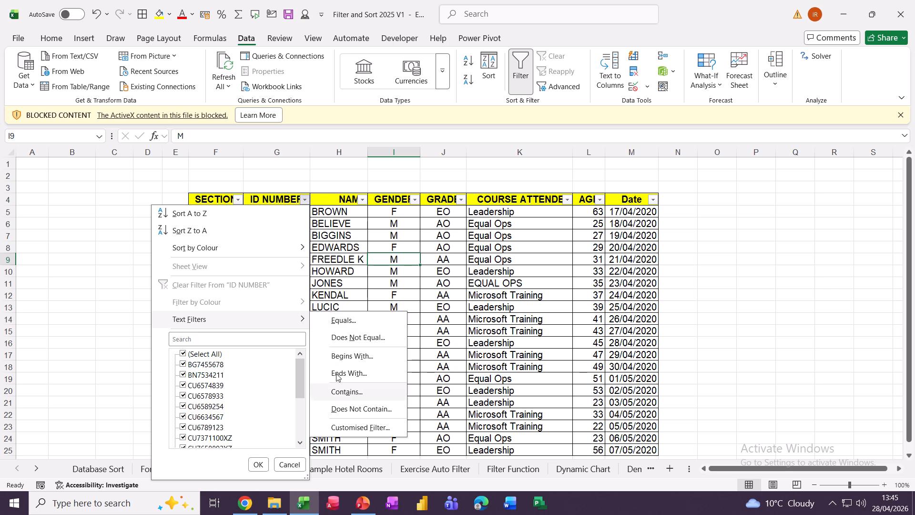
click(340, 431)
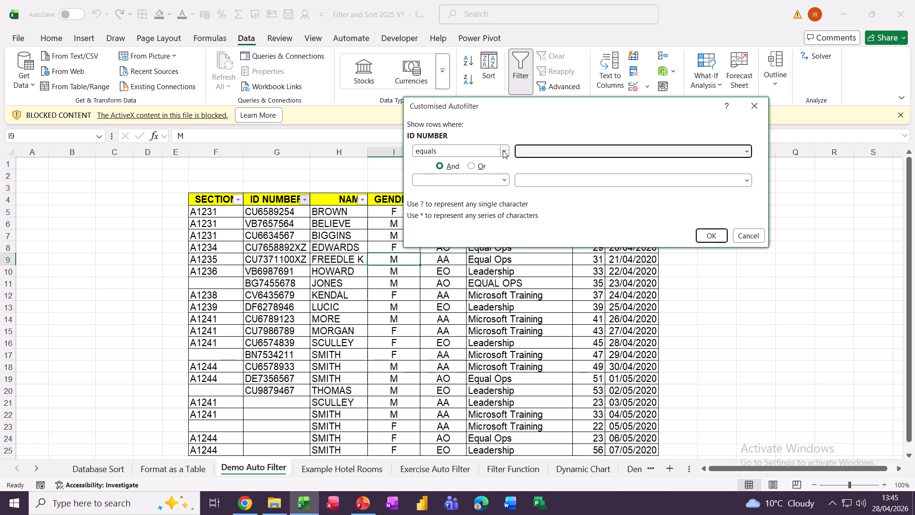
click(503, 151)
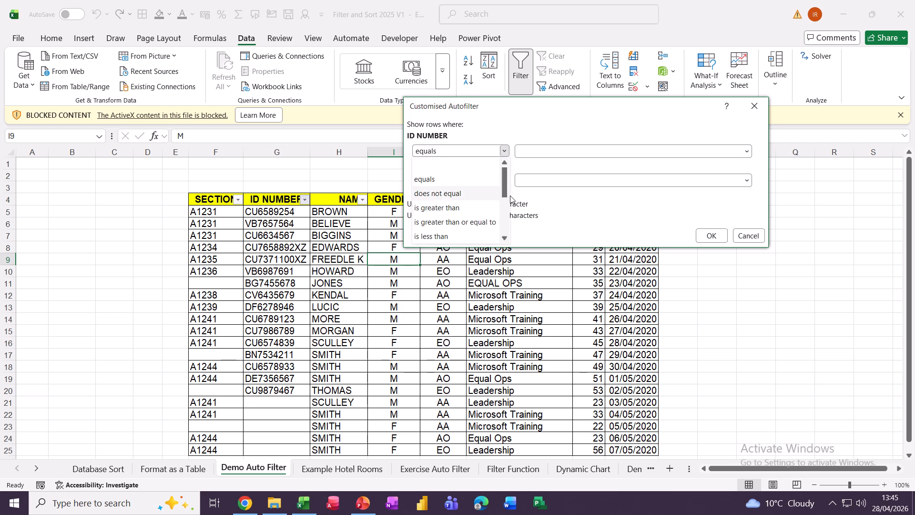
drag(506, 194, 499, 209)
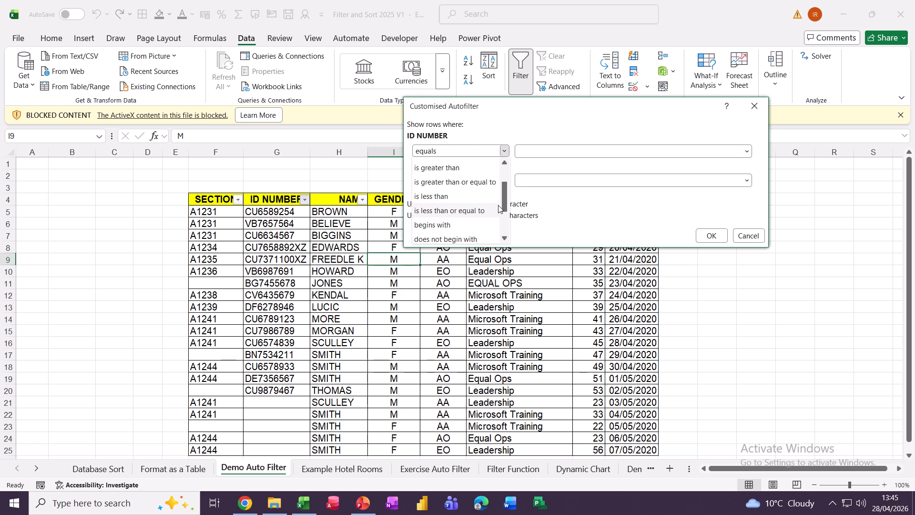
click(430, 226)
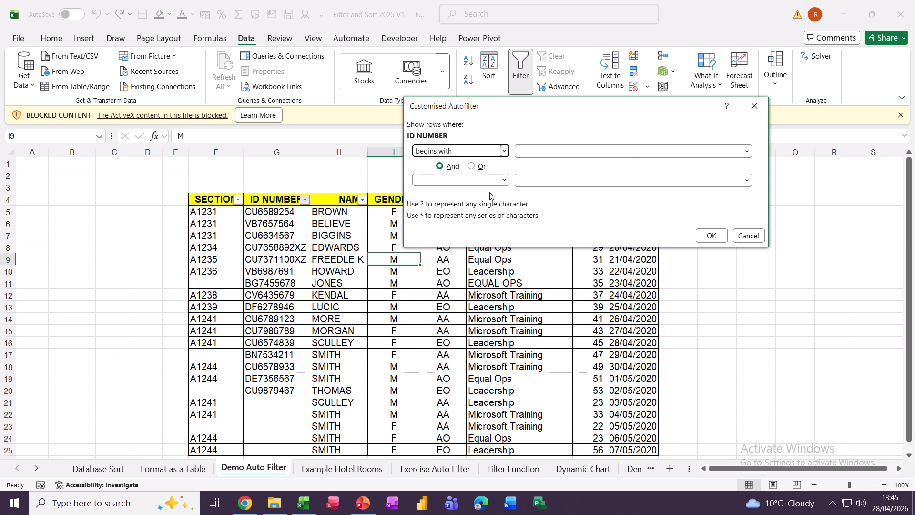
click(530, 153)
text(cu)
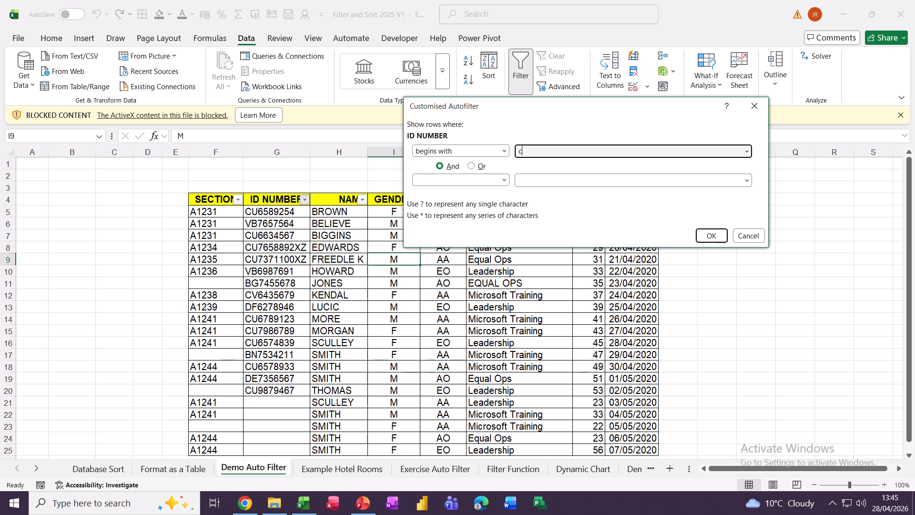
Add the second ID NUMBER condition ends with xz, apply the filter, and clear it.
click(504, 180)
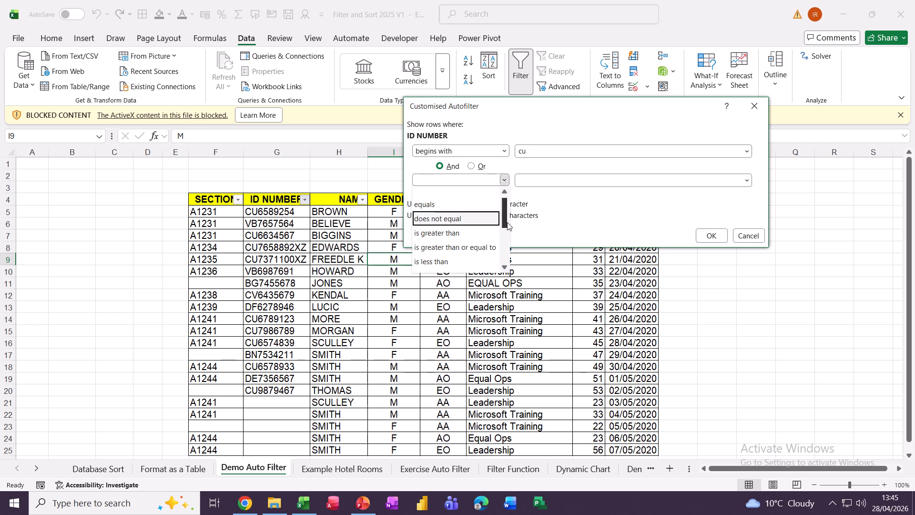
drag(507, 224, 507, 249)
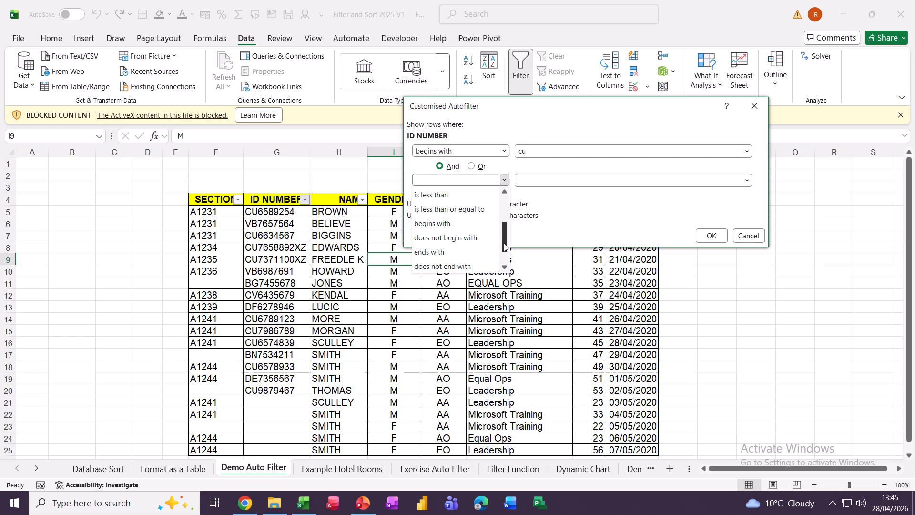
click(428, 253)
click(527, 181)
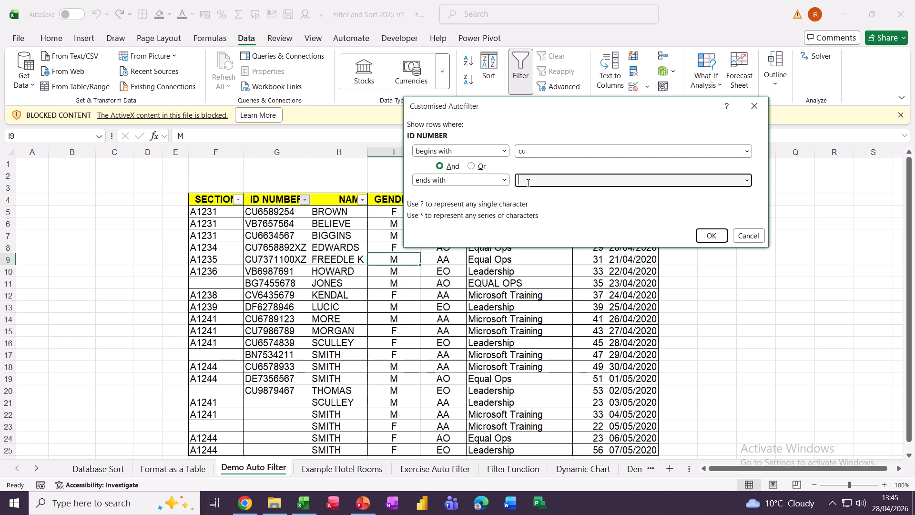
text(xz)
click(708, 237)
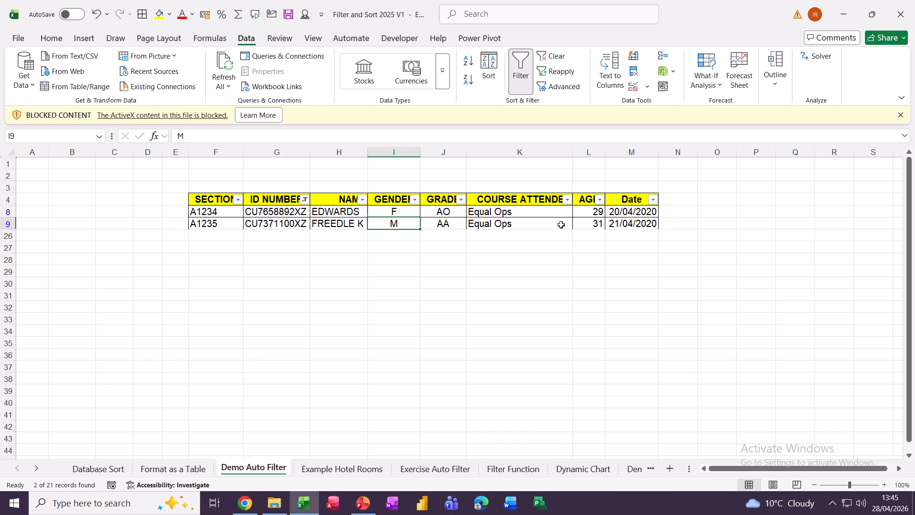
click(552, 58)
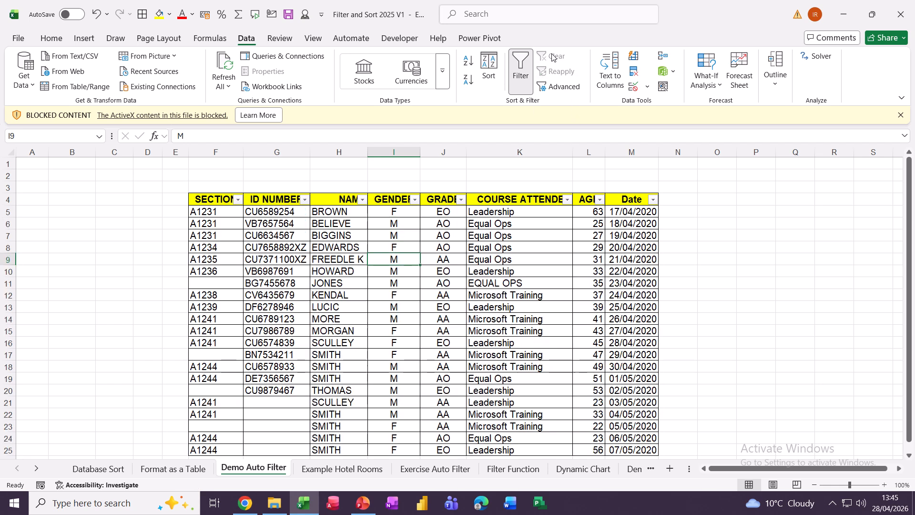
Turn the filter off and back on for the Demo Auto Filter list.
click(470, 258)
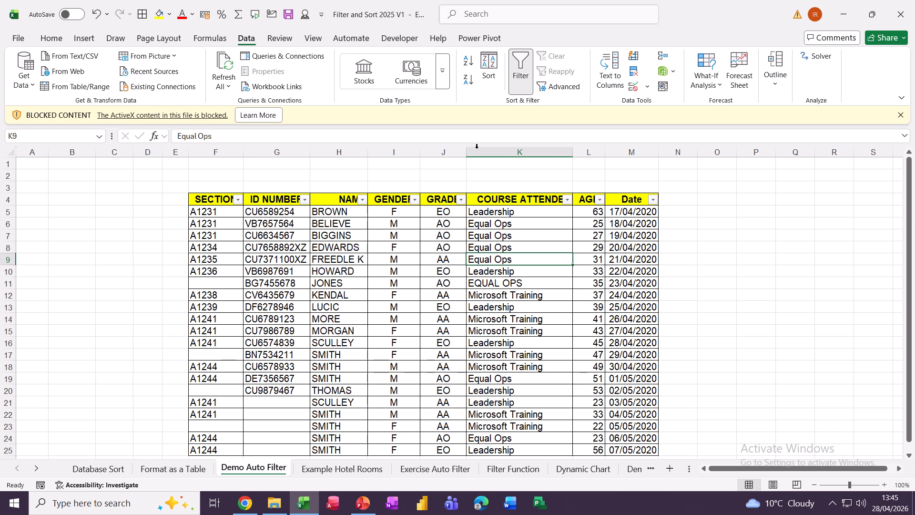
click(521, 59)
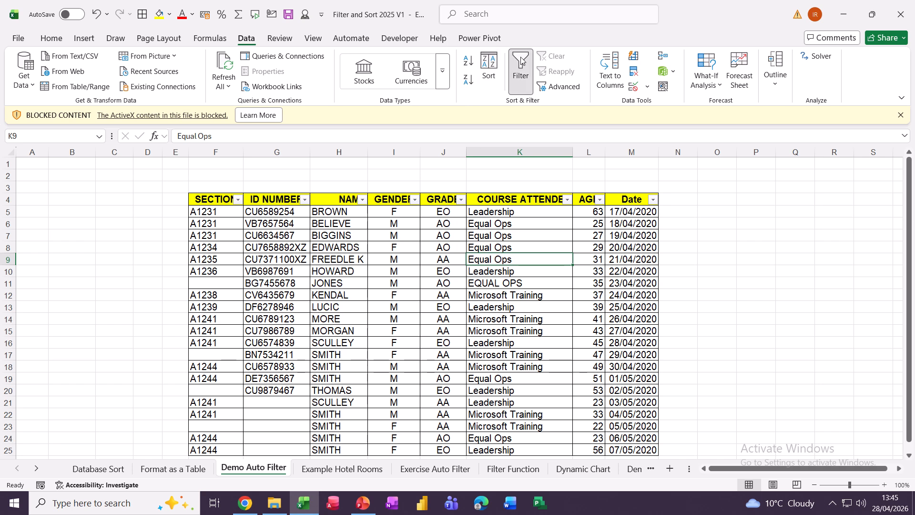
click(521, 59)
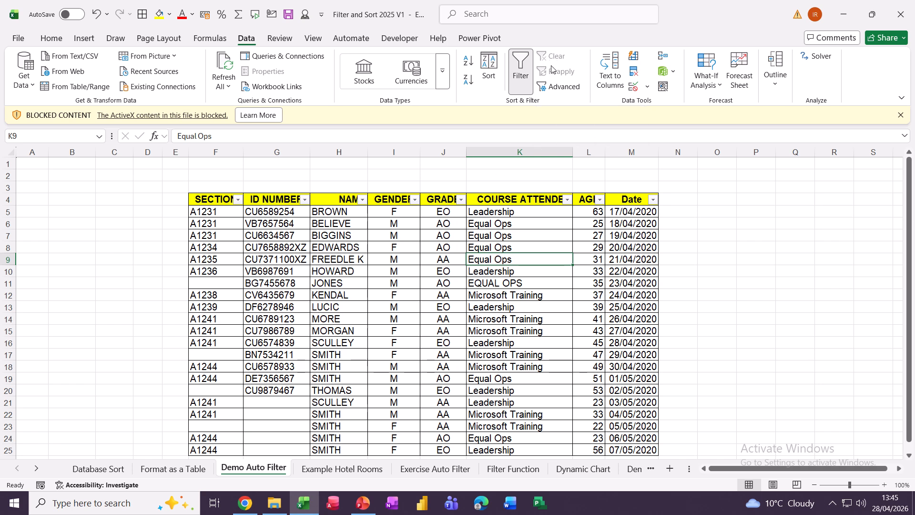
click(435, 243)
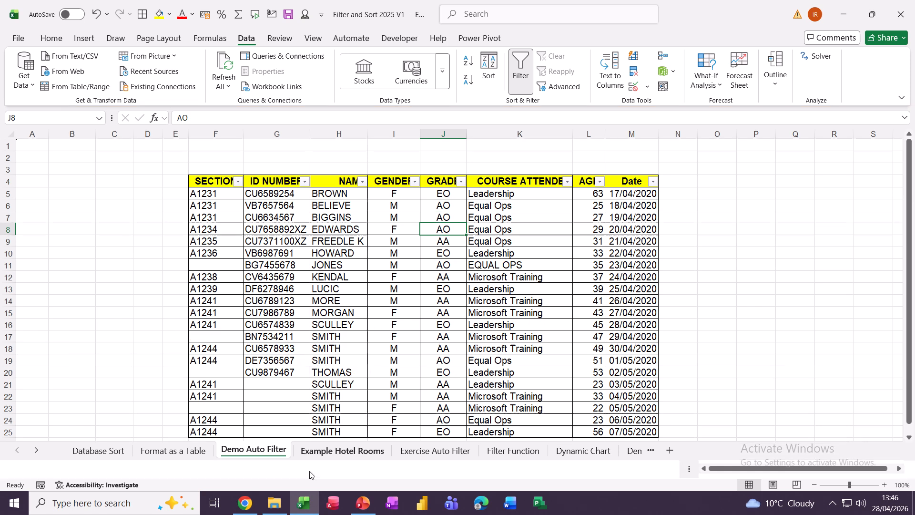
Turn on filtering for the Department Training Attendance list on the Exercise Auto Filter sheet.
click(310, 472)
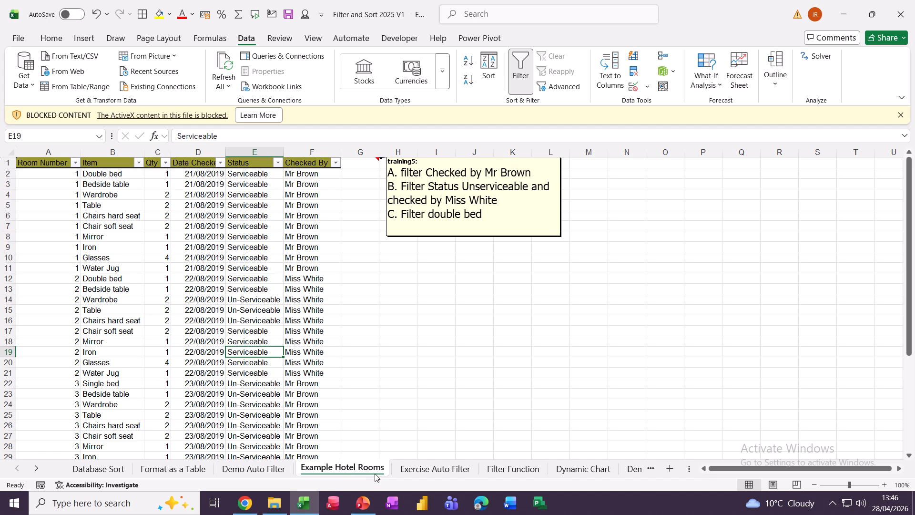
click(406, 472)
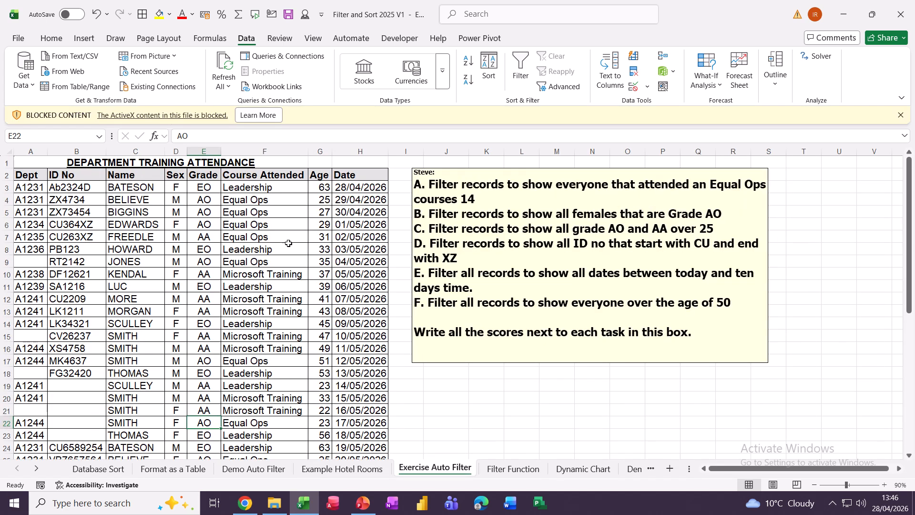
click(241, 235)
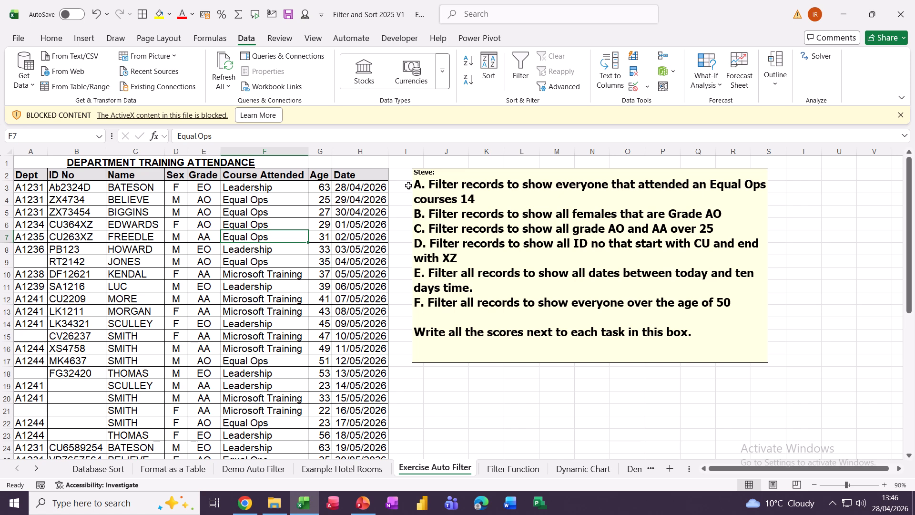
click(481, 199)
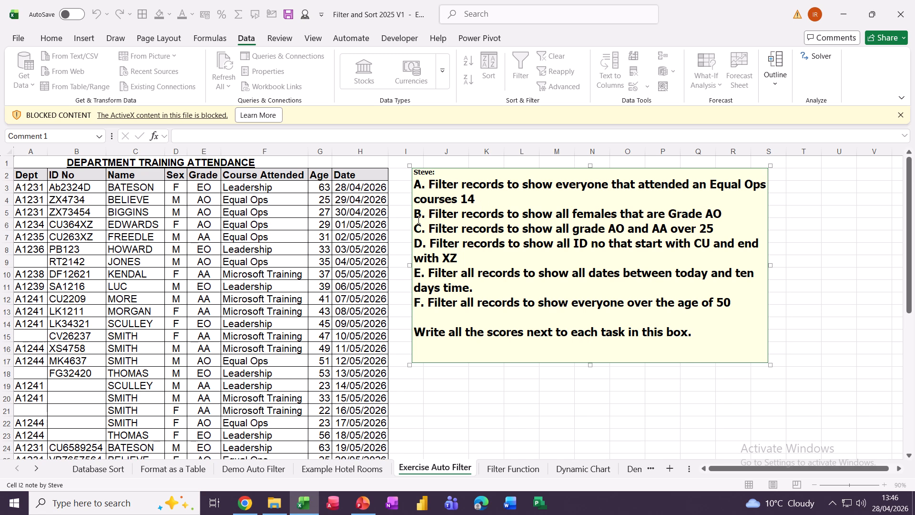
click(324, 235)
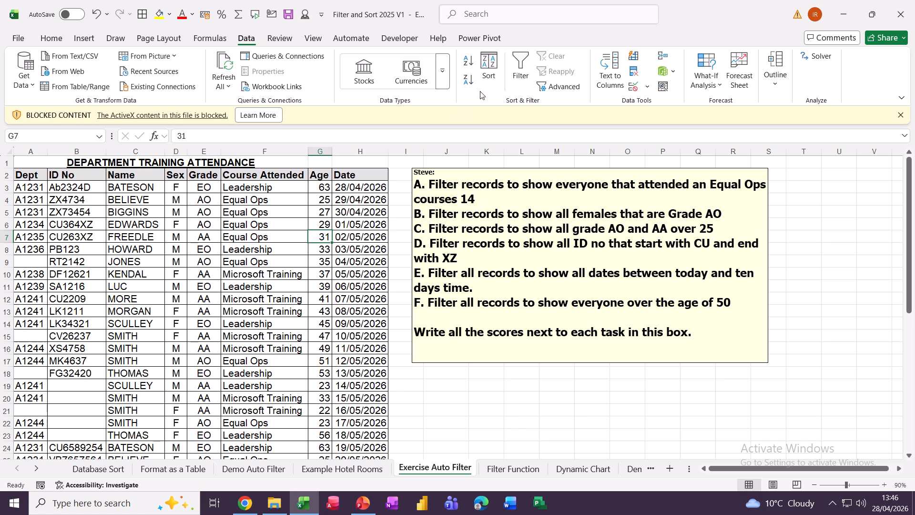
click(519, 66)
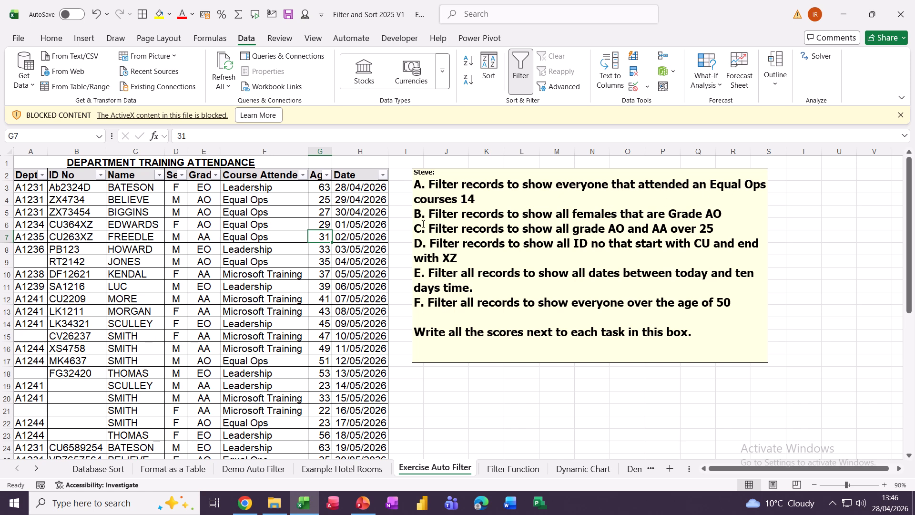
Filter the Course Attended column to show only Equal Ops, and clear the filter.
click(302, 175)
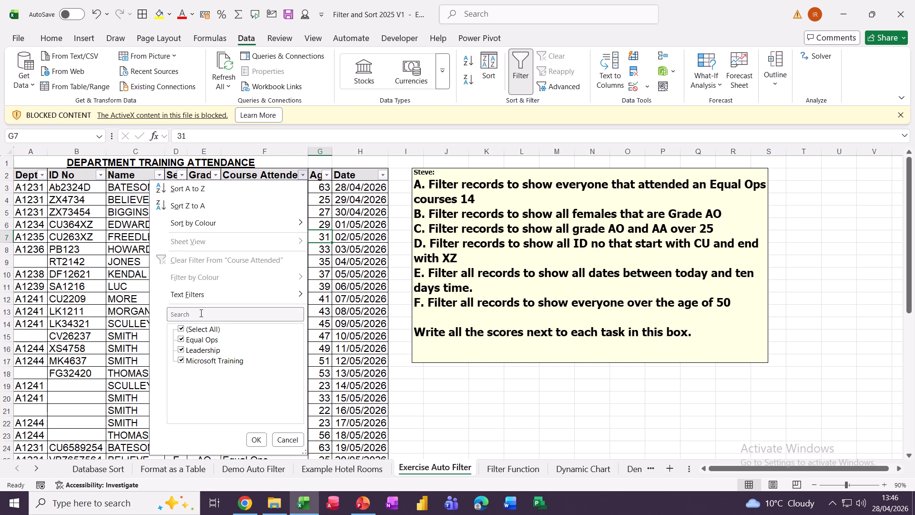
click(183, 330)
click(183, 341)
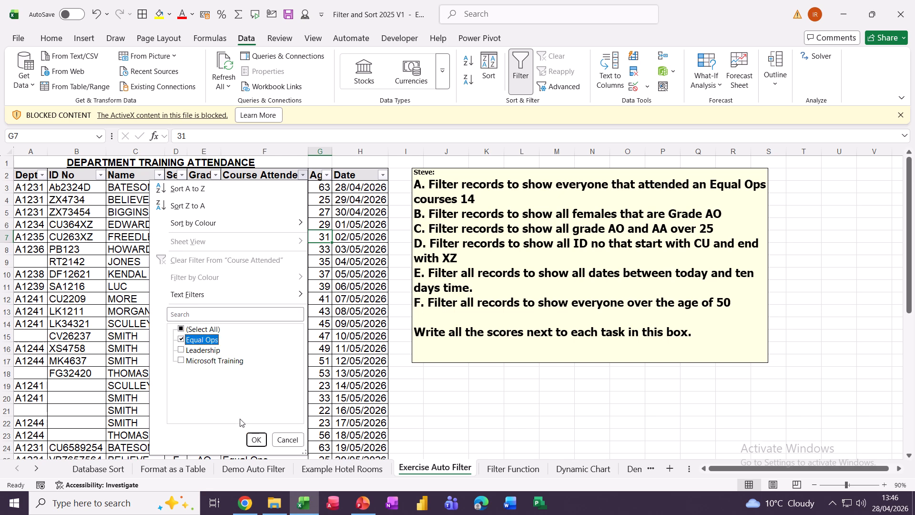
click(255, 439)
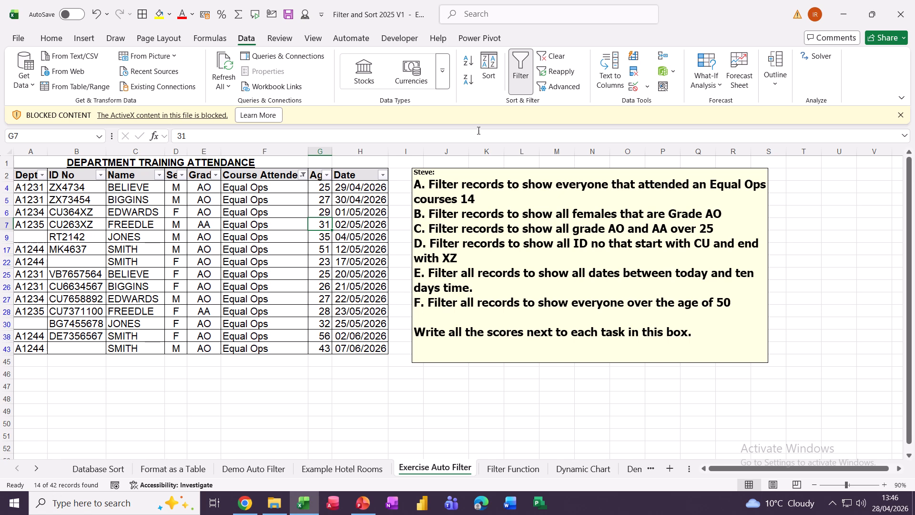
click(552, 57)
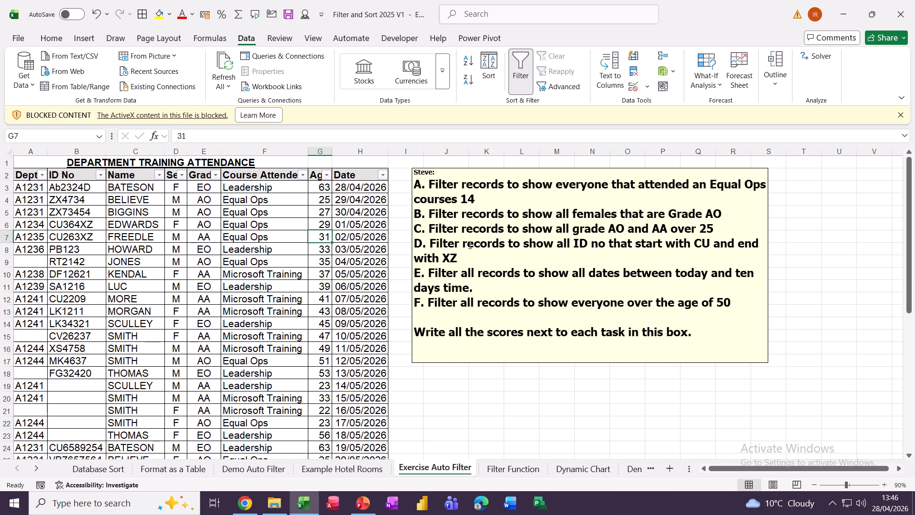
Filter the Sex column of the training attendance list to show only F records.
click(182, 174)
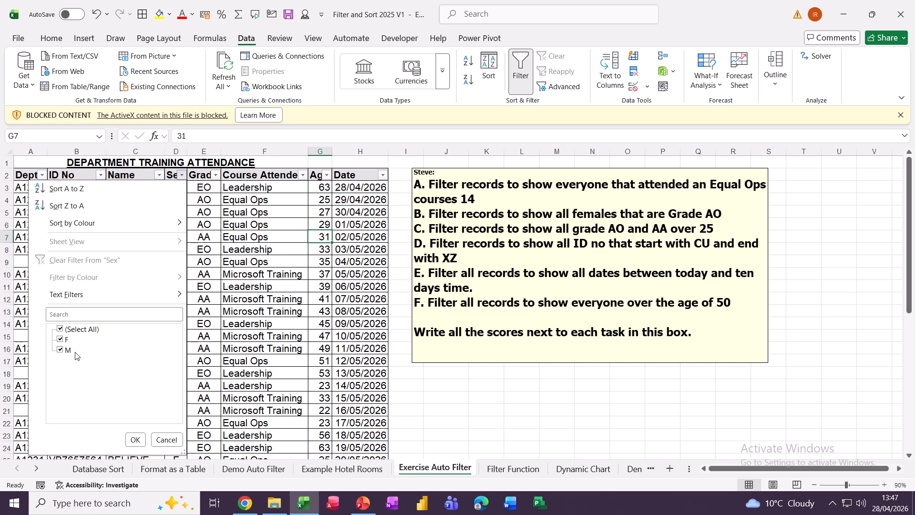
click(61, 350)
click(130, 440)
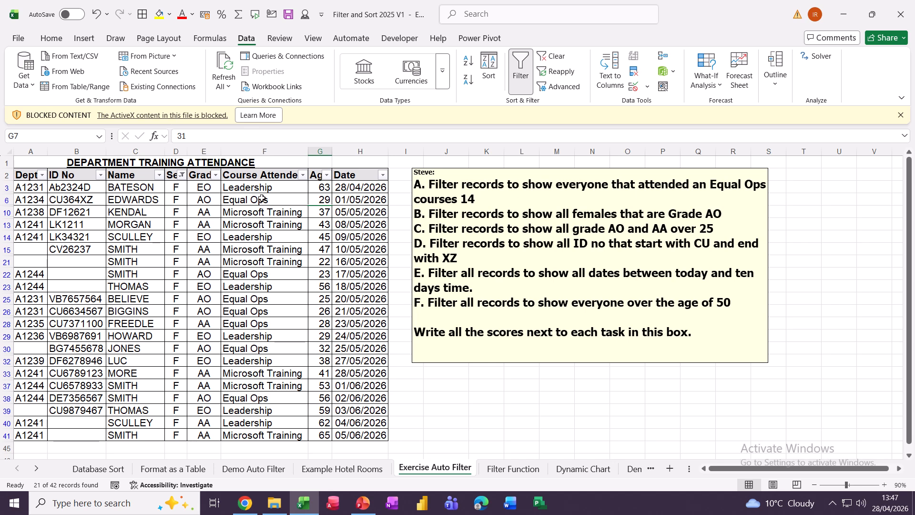
Narrow the female records to Grade AO only, and clear all filters.
click(216, 175)
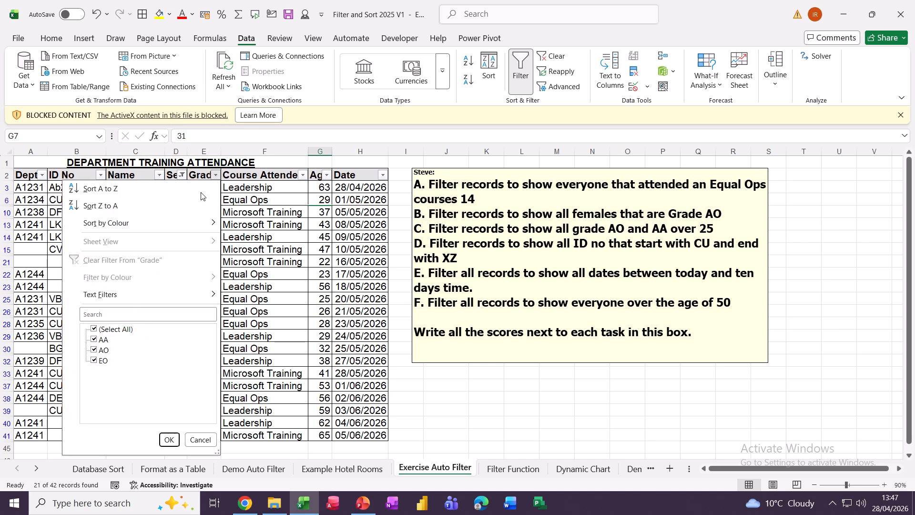
click(95, 329)
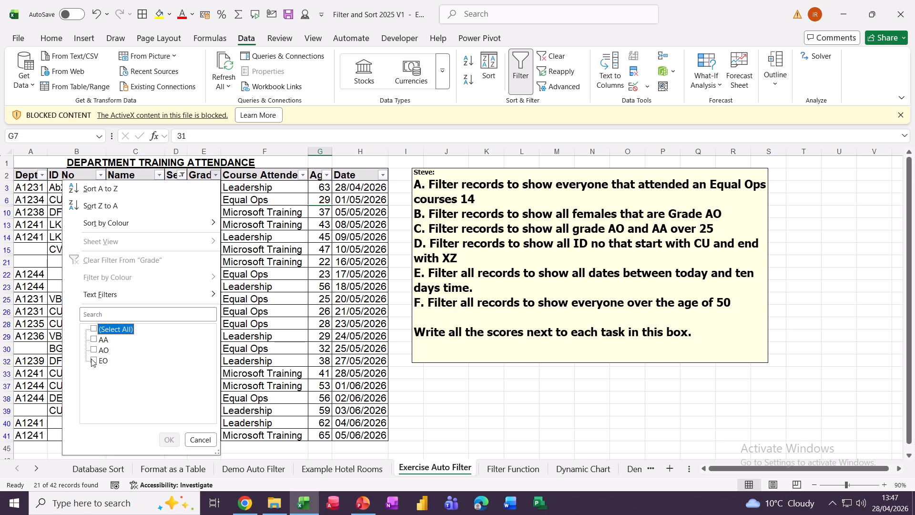
click(94, 350)
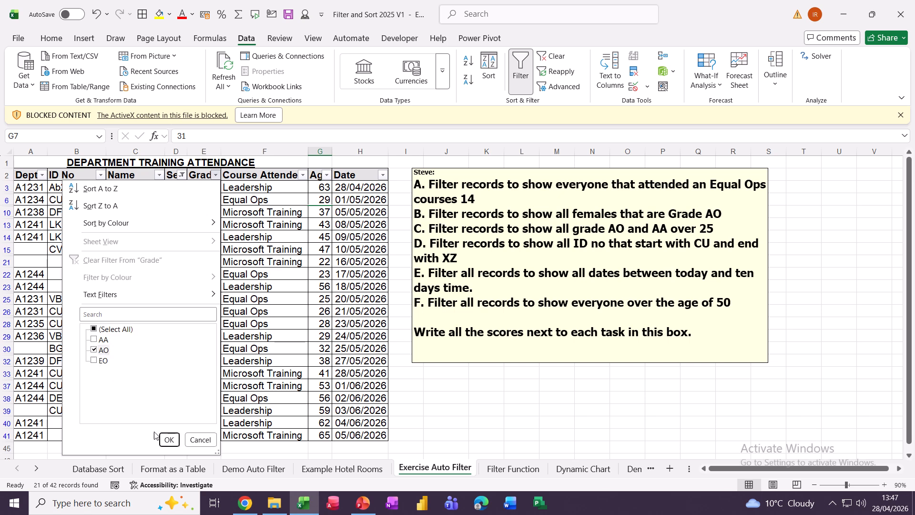
click(169, 439)
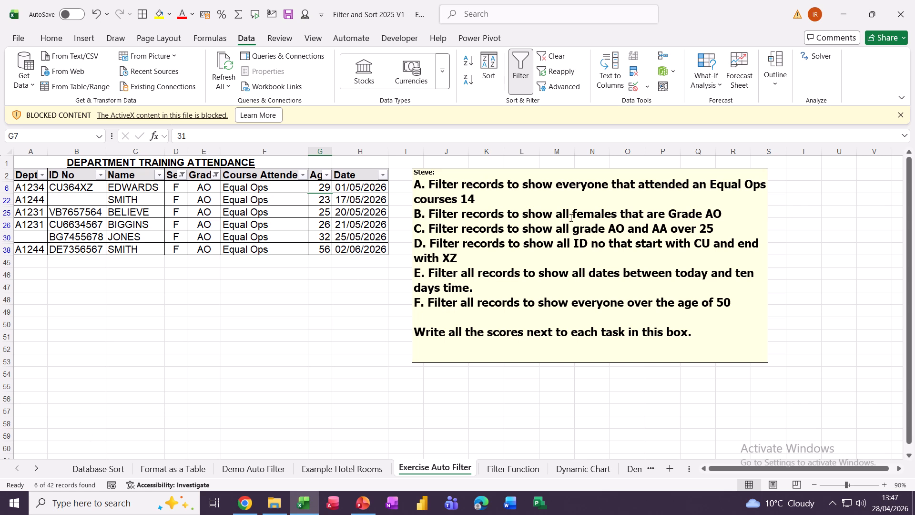
click(547, 58)
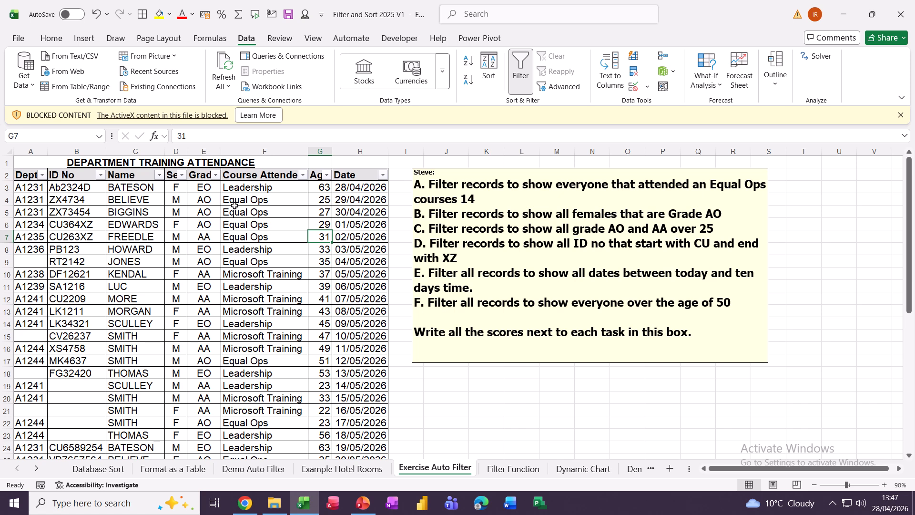
Filter the Grade column of the training attendance list to show only AO and AA records.
click(215, 177)
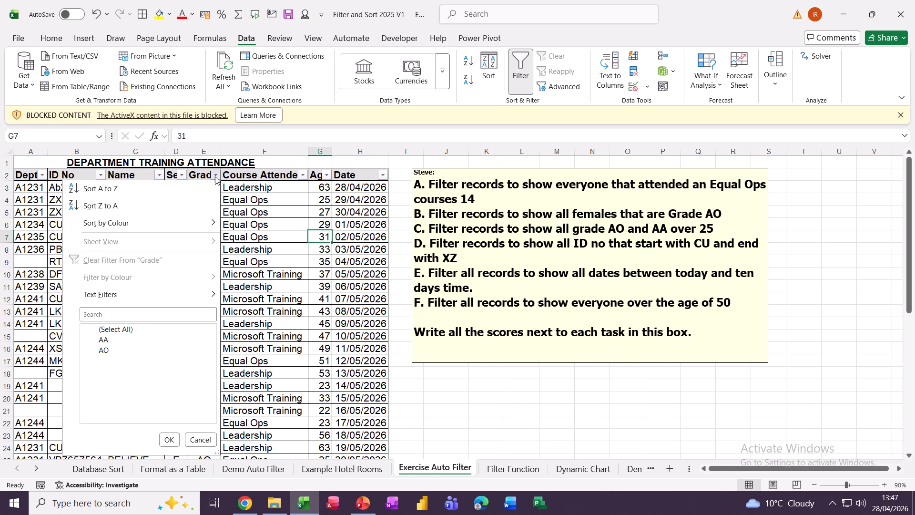
click(93, 329)
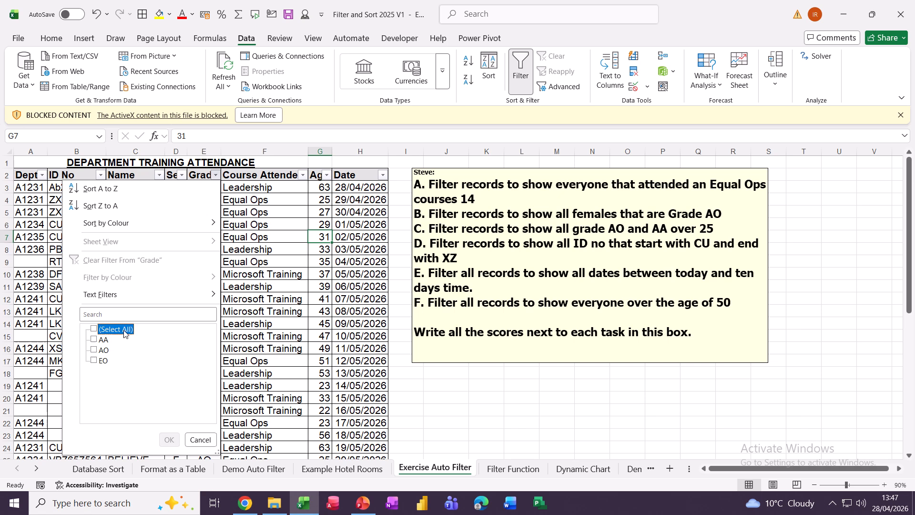
click(94, 350)
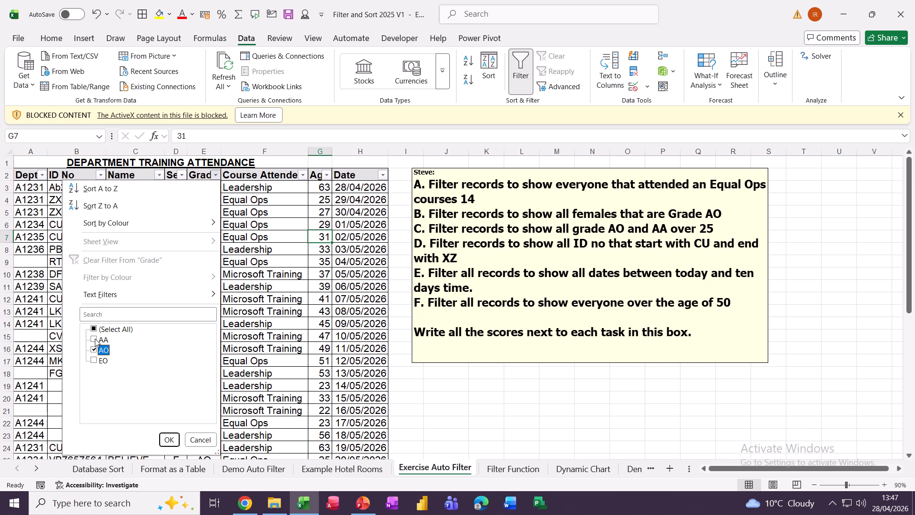
click(95, 340)
click(169, 440)
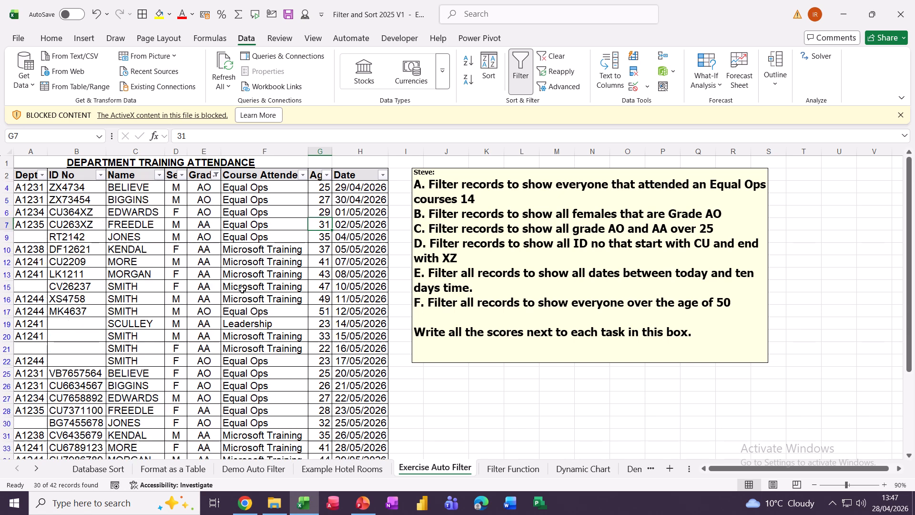
Narrow the AO and AA records to ages greater than or equal to 25, and clear all filters.
click(326, 175)
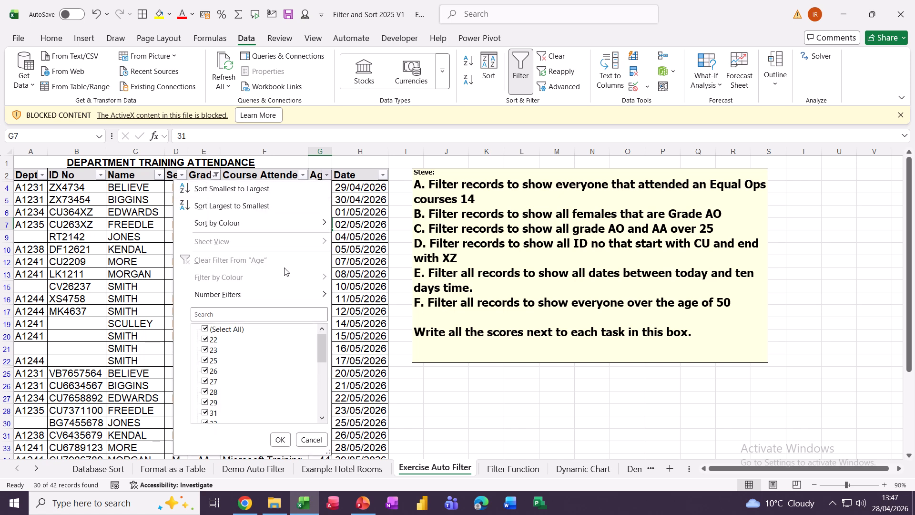
mouse_move(248, 299)
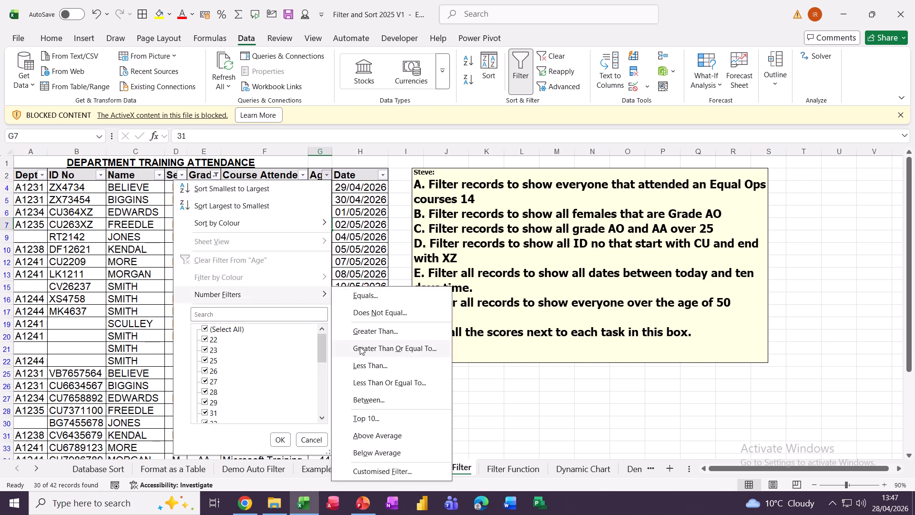
click(381, 348)
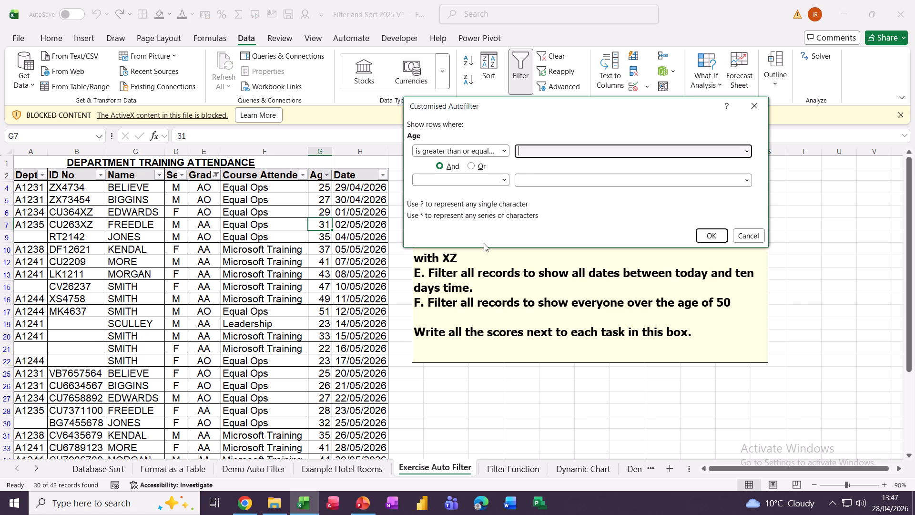
text(25)
click(710, 235)
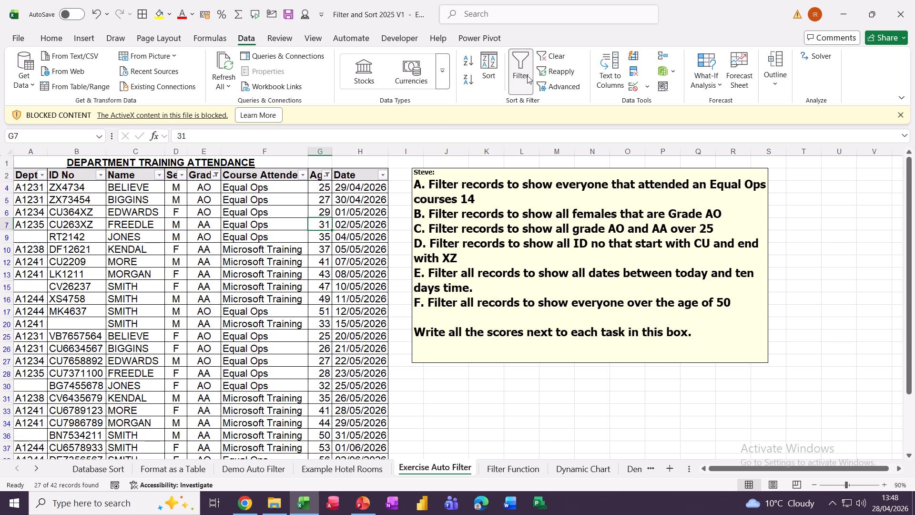
click(553, 58)
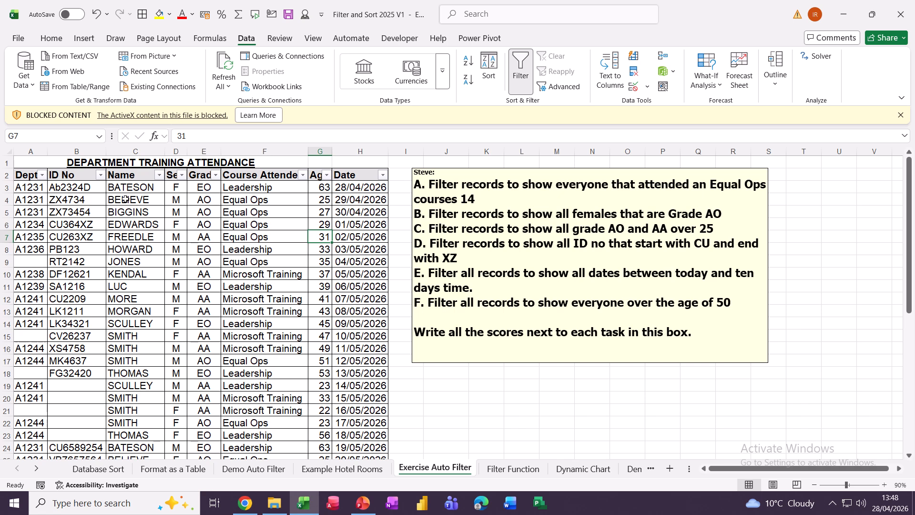
Apply a customised filter to the ID No column for values equal to cu*xz, and clear the filter.
click(100, 176)
mouse_move(59, 294)
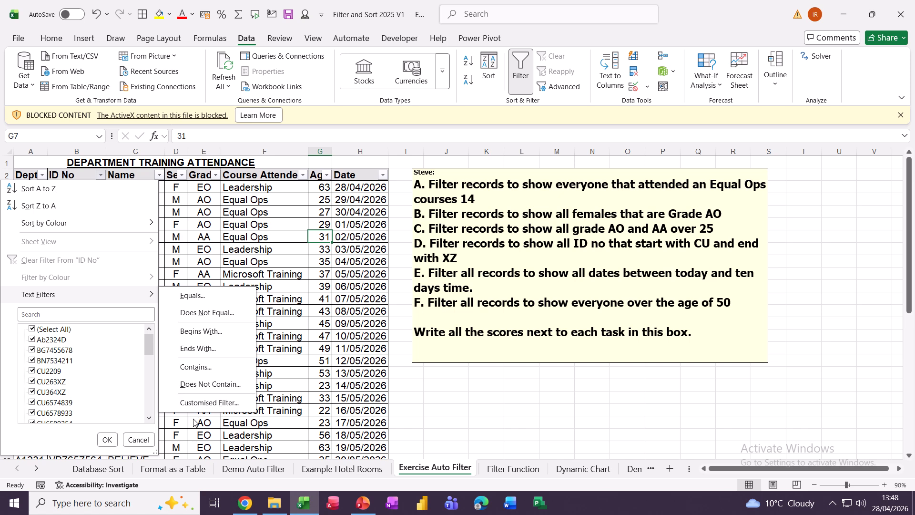
click(202, 403)
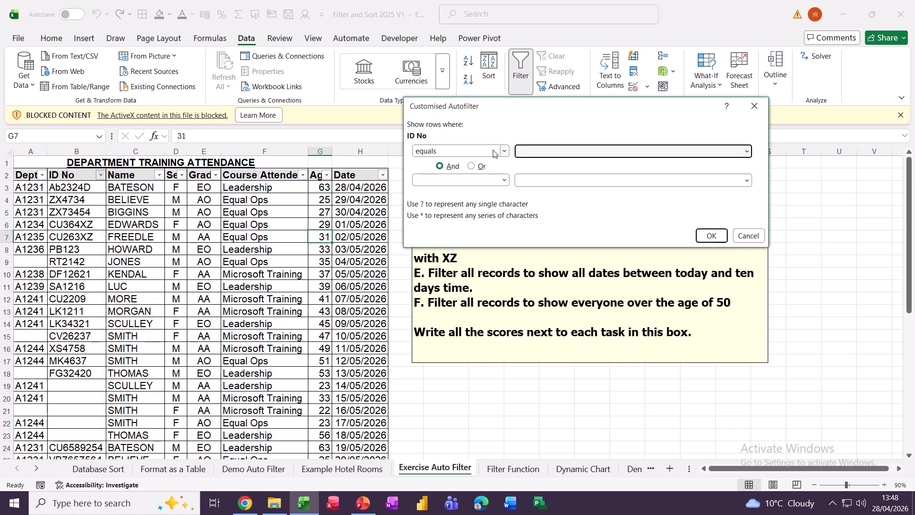
click(530, 150)
text(cu)
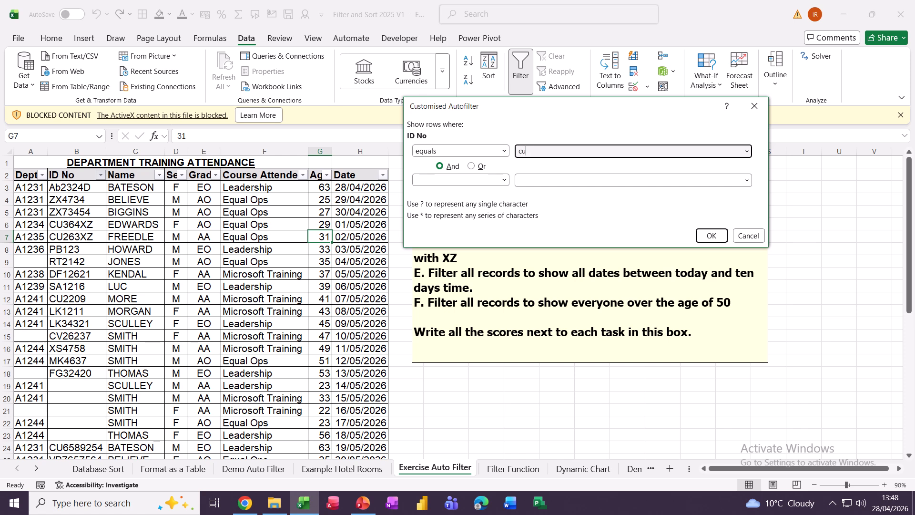
text(*xz)
click(710, 236)
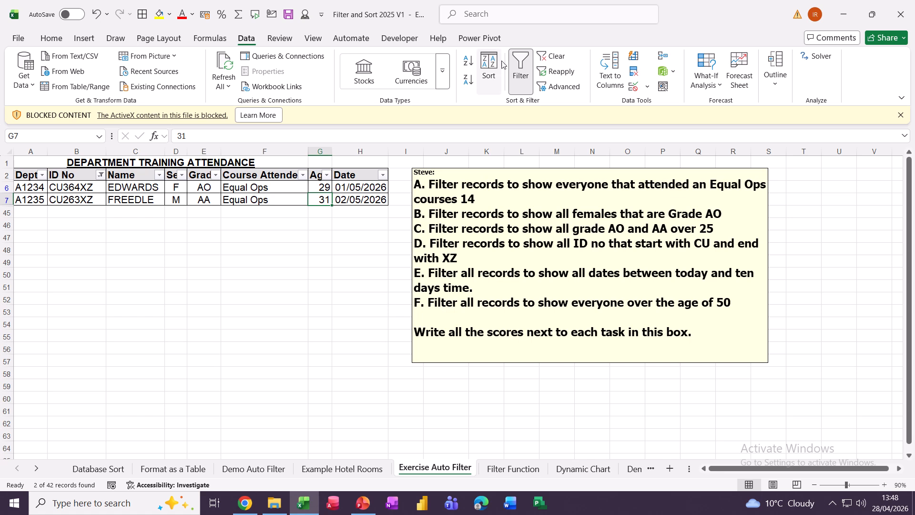
click(544, 57)
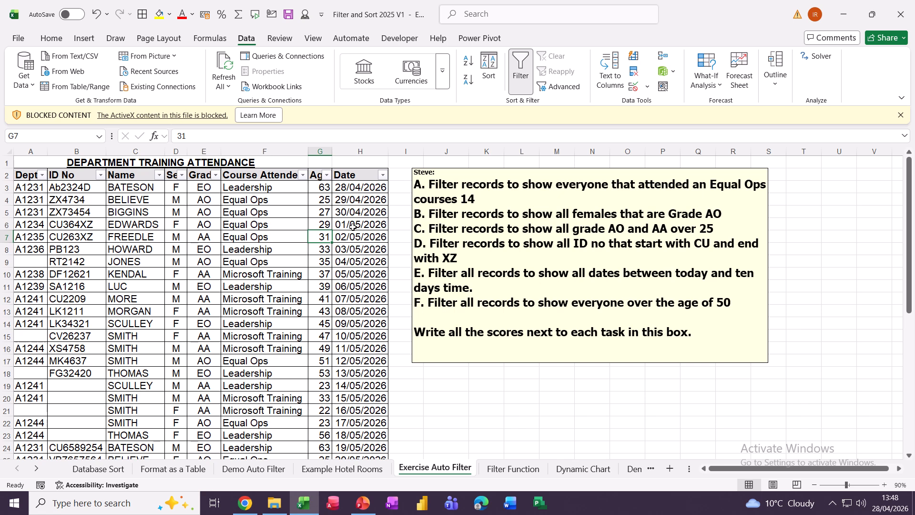
Filter the Date column to show dates between 28/04/2026 and 08/05/2026 inclusive, and clear the filter.
click(383, 176)
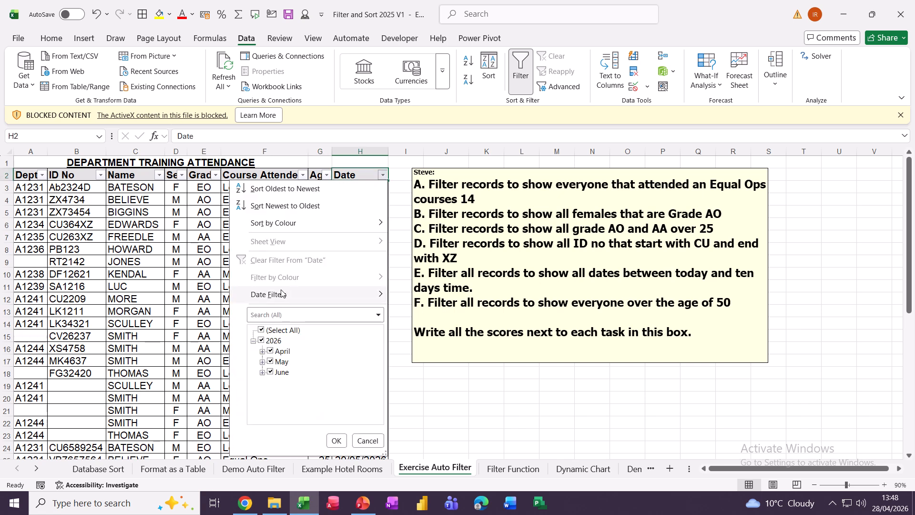
mouse_move(286, 295)
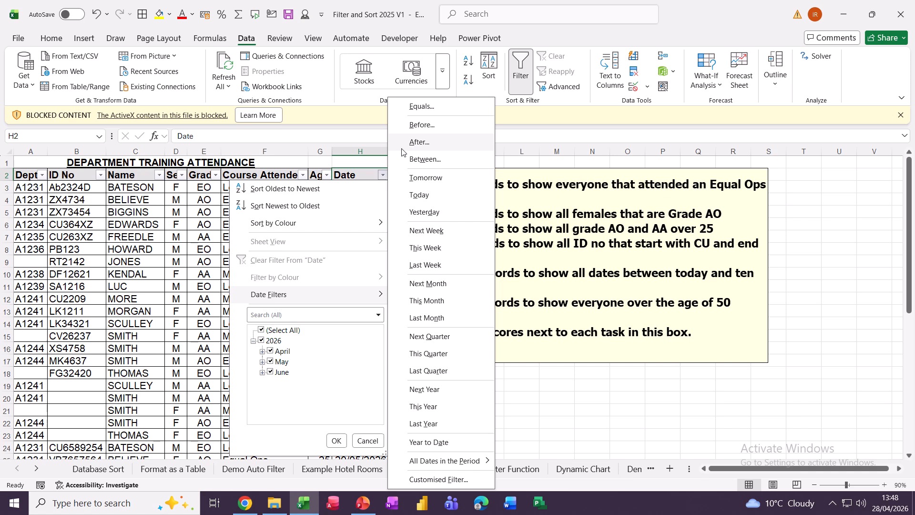
click(420, 160)
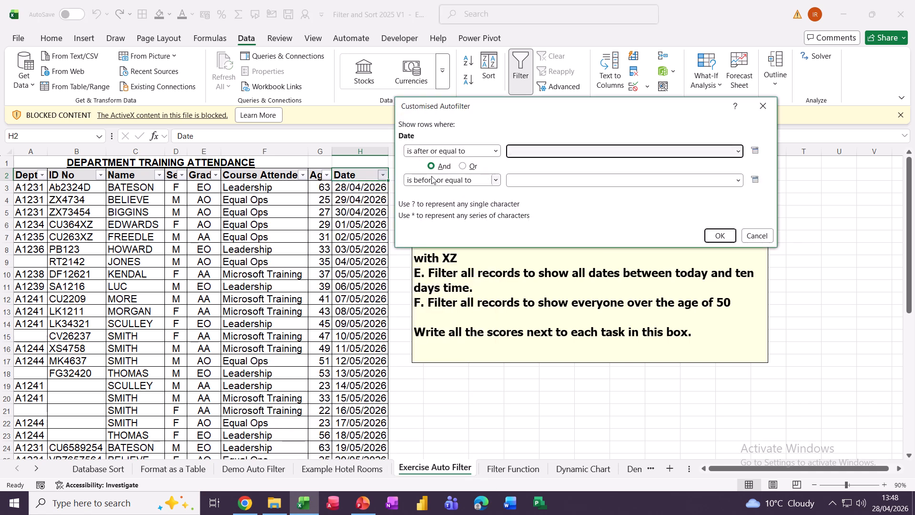
click(755, 151)
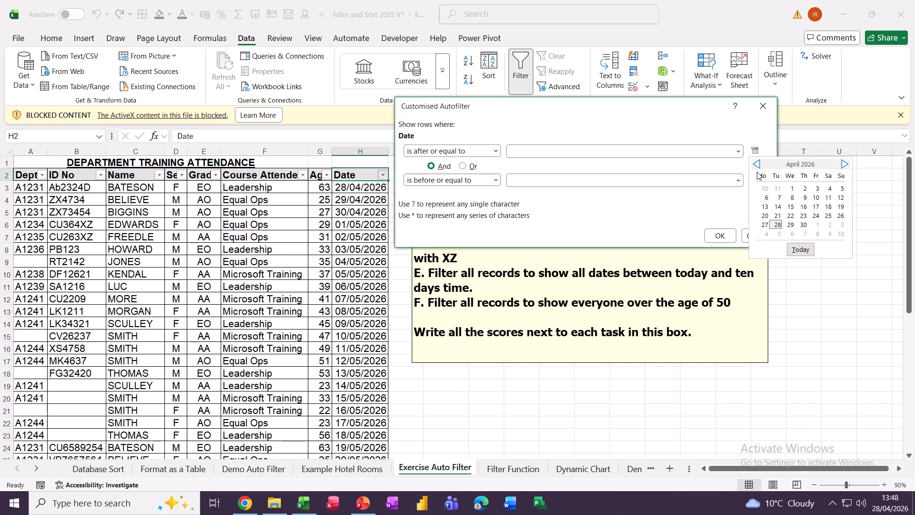
click(800, 250)
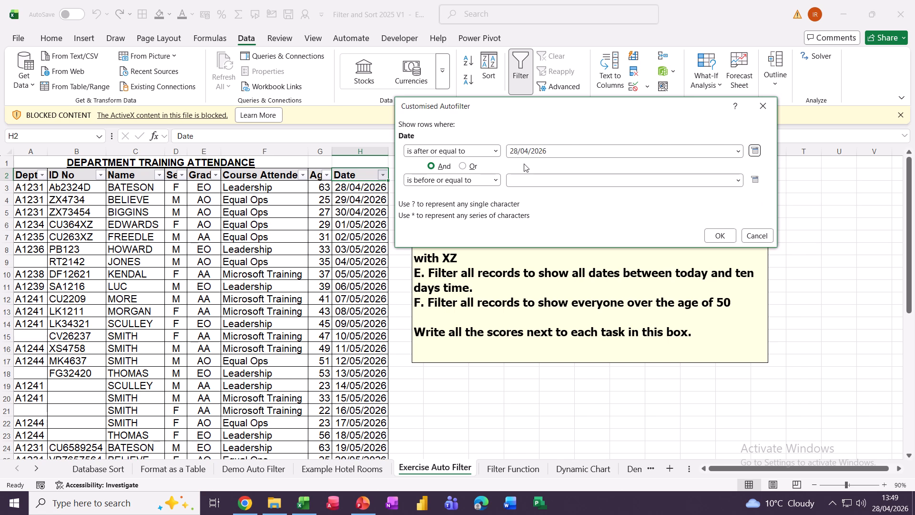
click(755, 181)
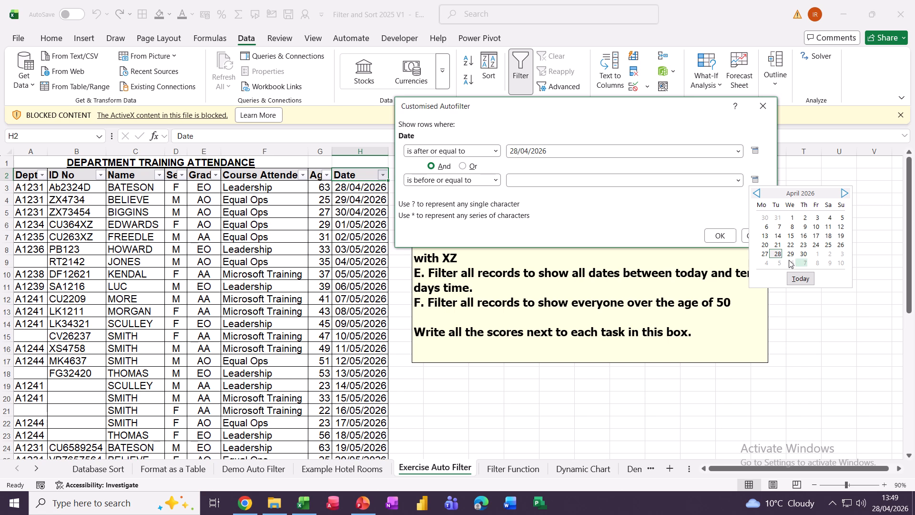
click(816, 265)
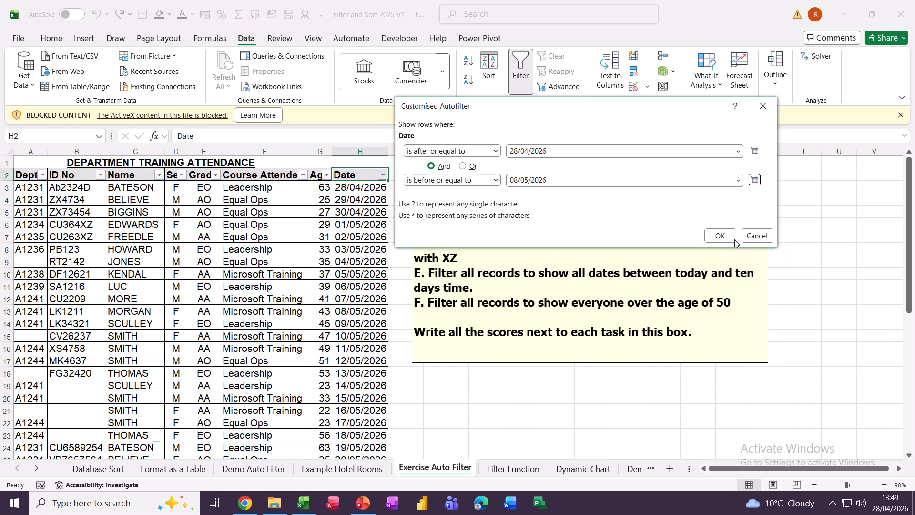
click(719, 235)
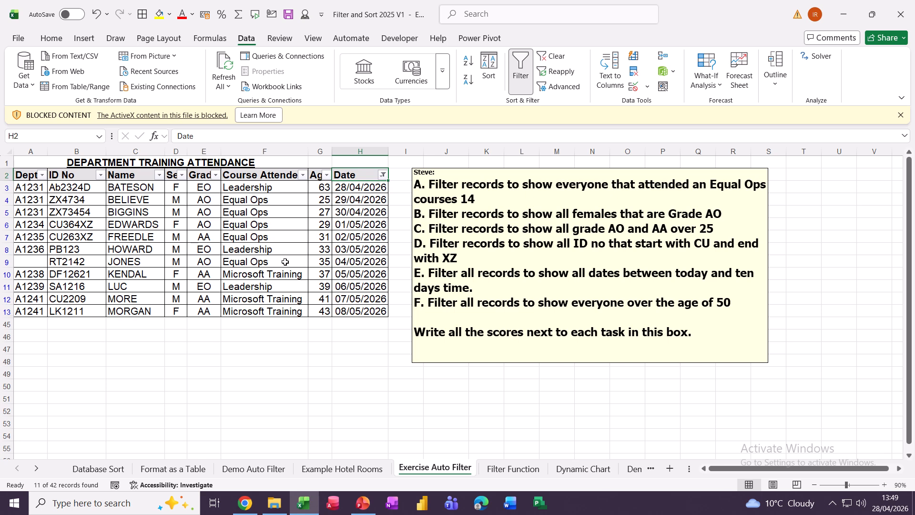
click(547, 56)
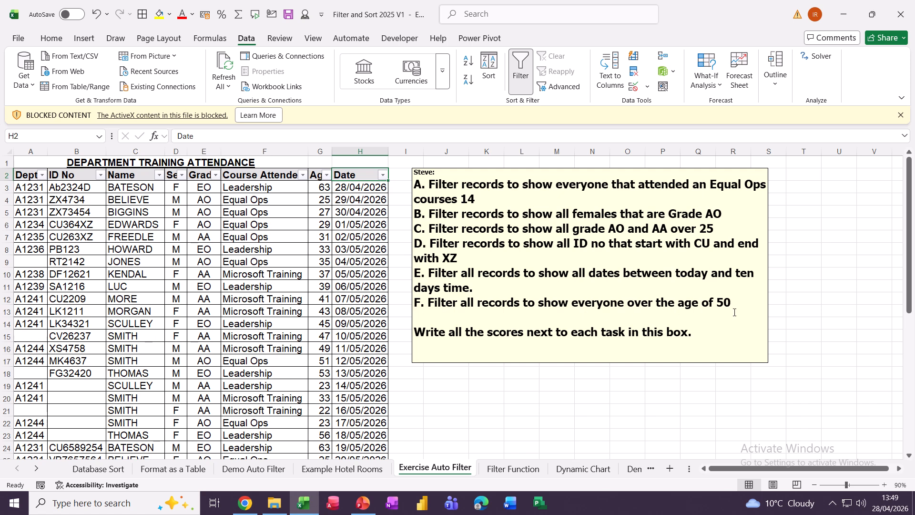
Filter the Age column to show values greater than or equal to 50, and clear the filter.
click(326, 175)
mouse_move(241, 298)
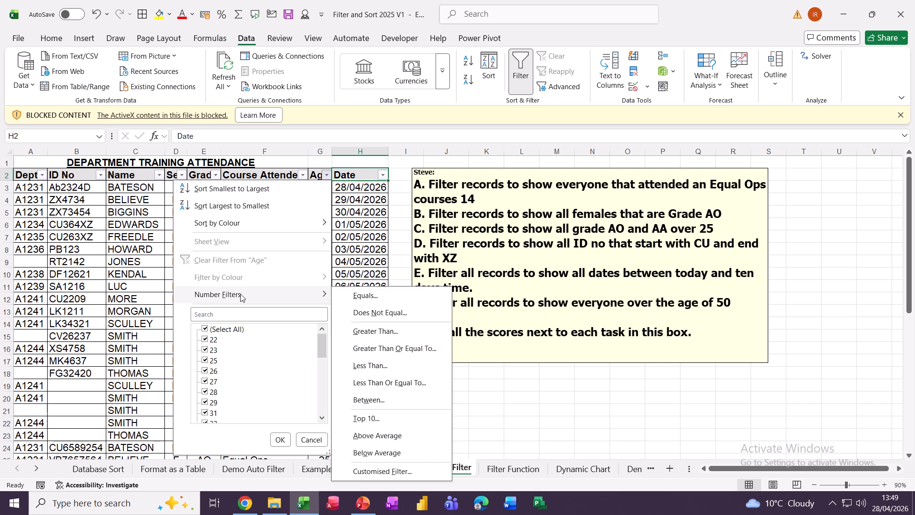
click(365, 348)
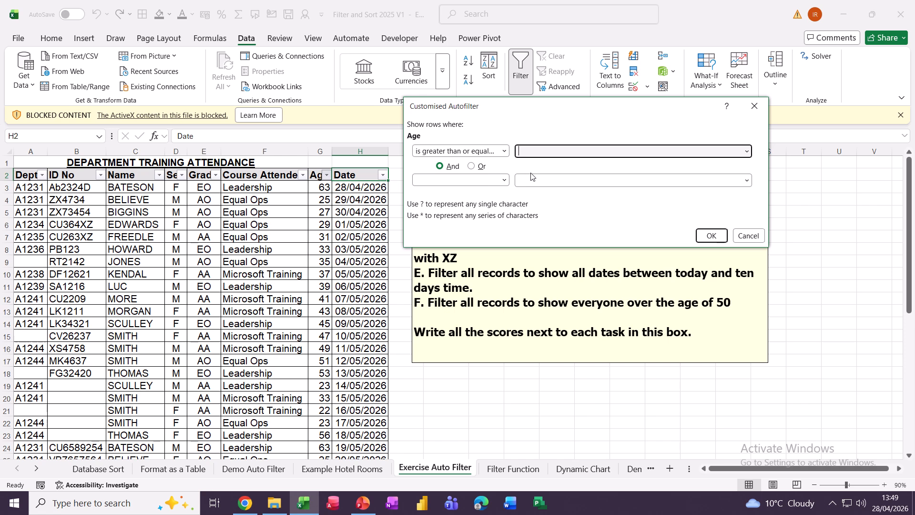
text(50)
click(709, 235)
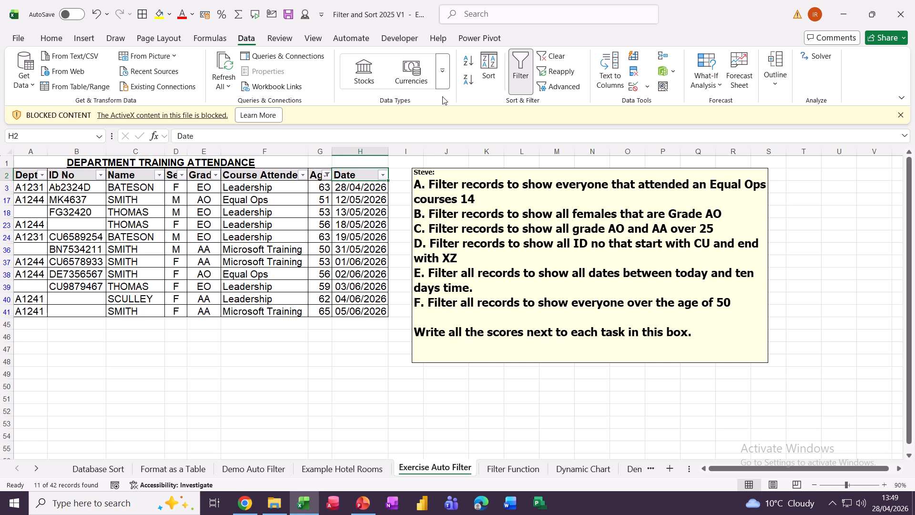
click(542, 58)
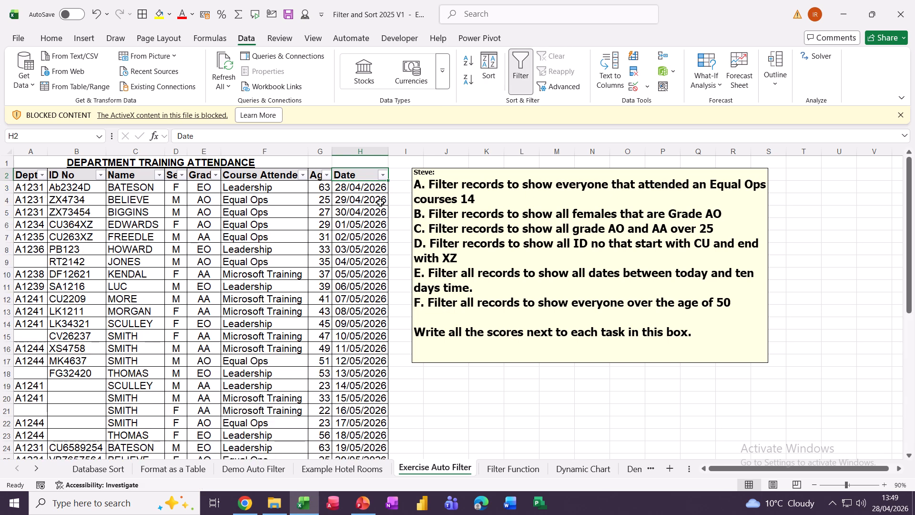
click(161, 225)
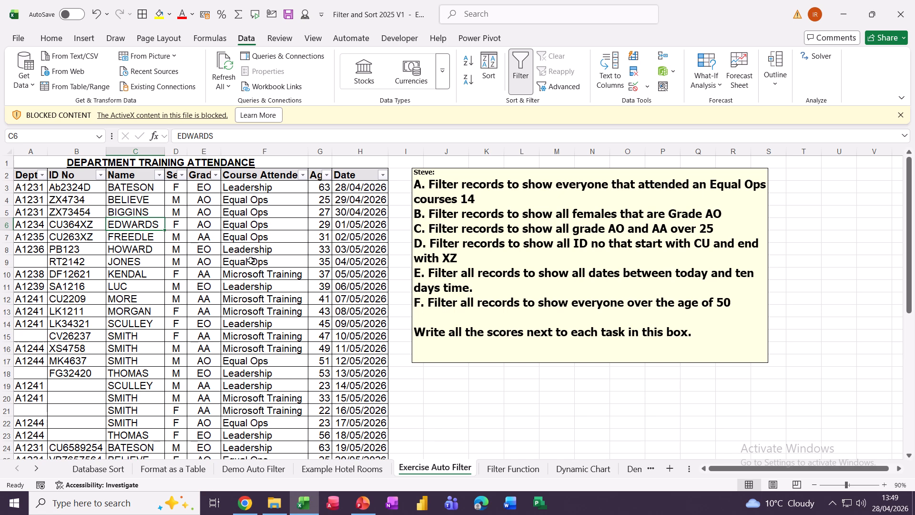